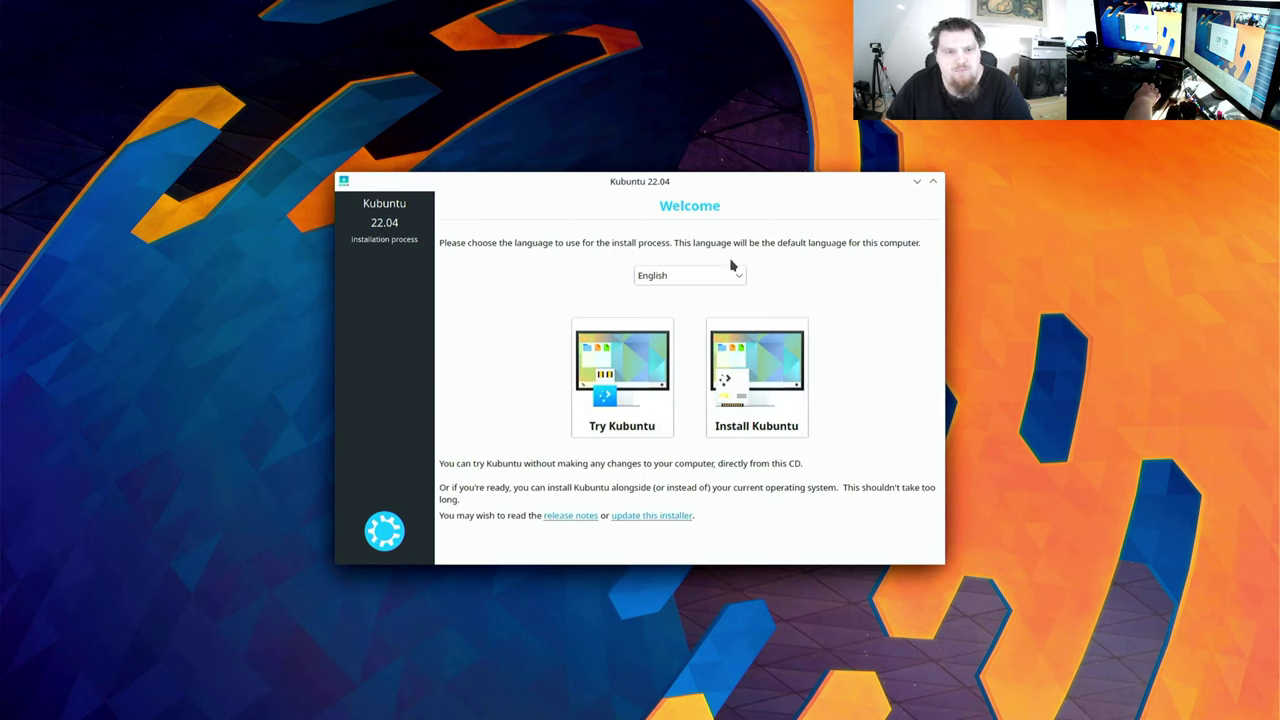
- Switch the installer language to Deutsch and start 'Kubuntu installieren'
click(725, 277)
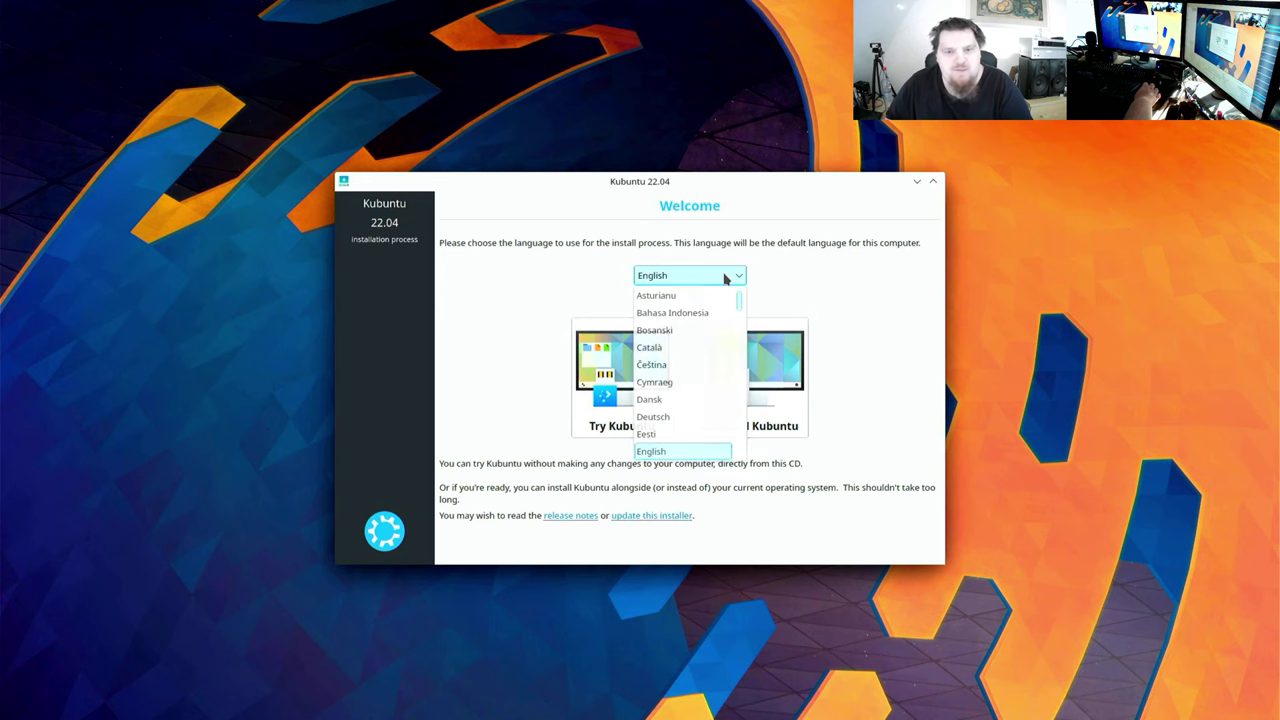
click(665, 417)
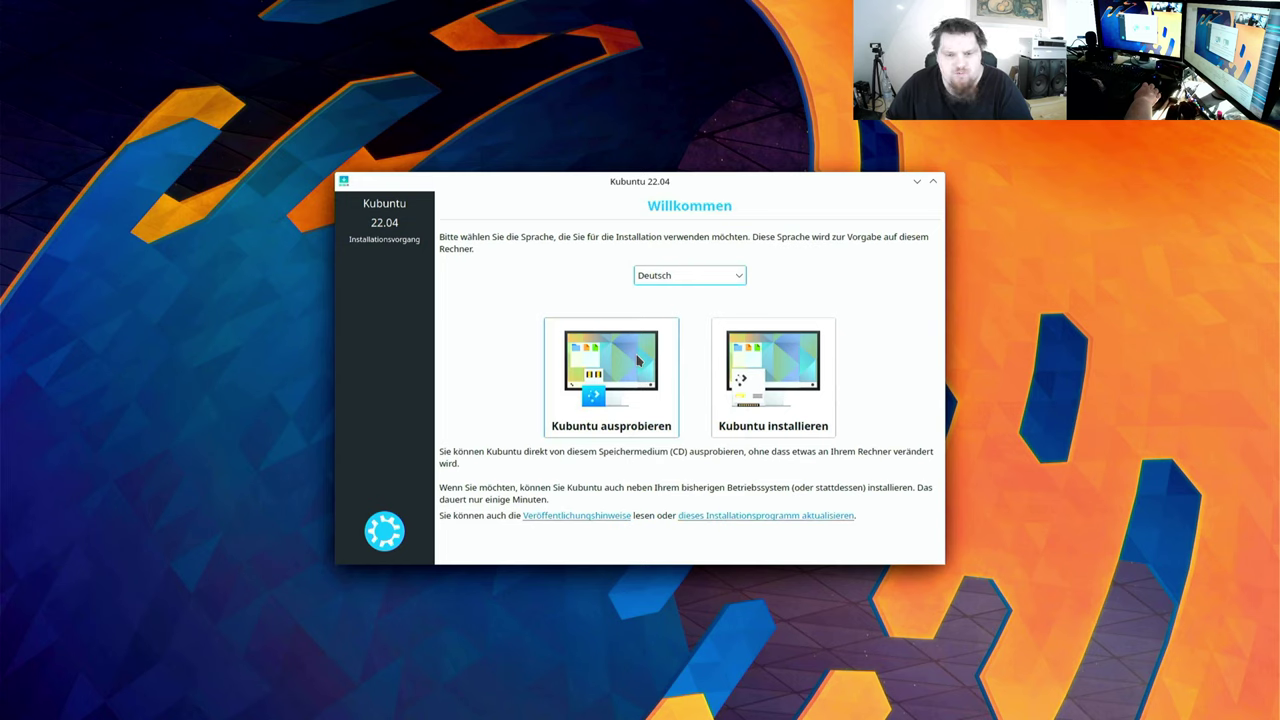
click(787, 330)
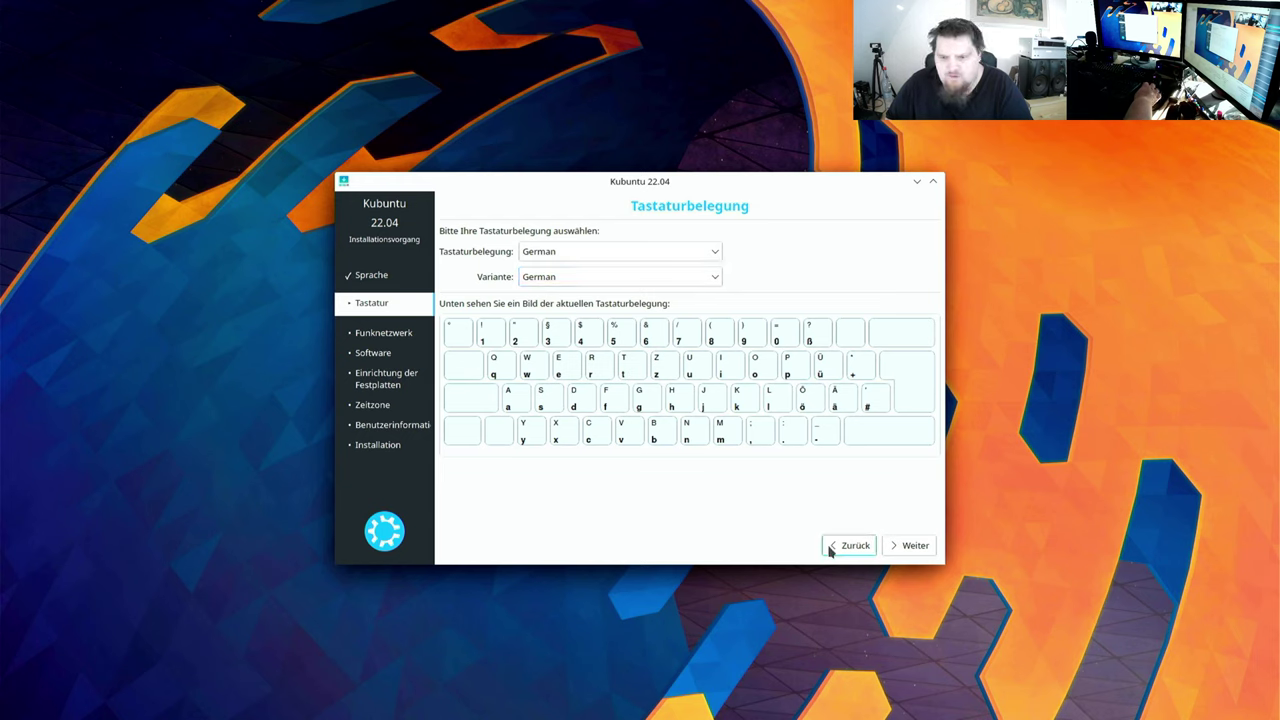
- Accept the German keyboard layout and variant, continue, and reposition the installer window
click(928, 545)
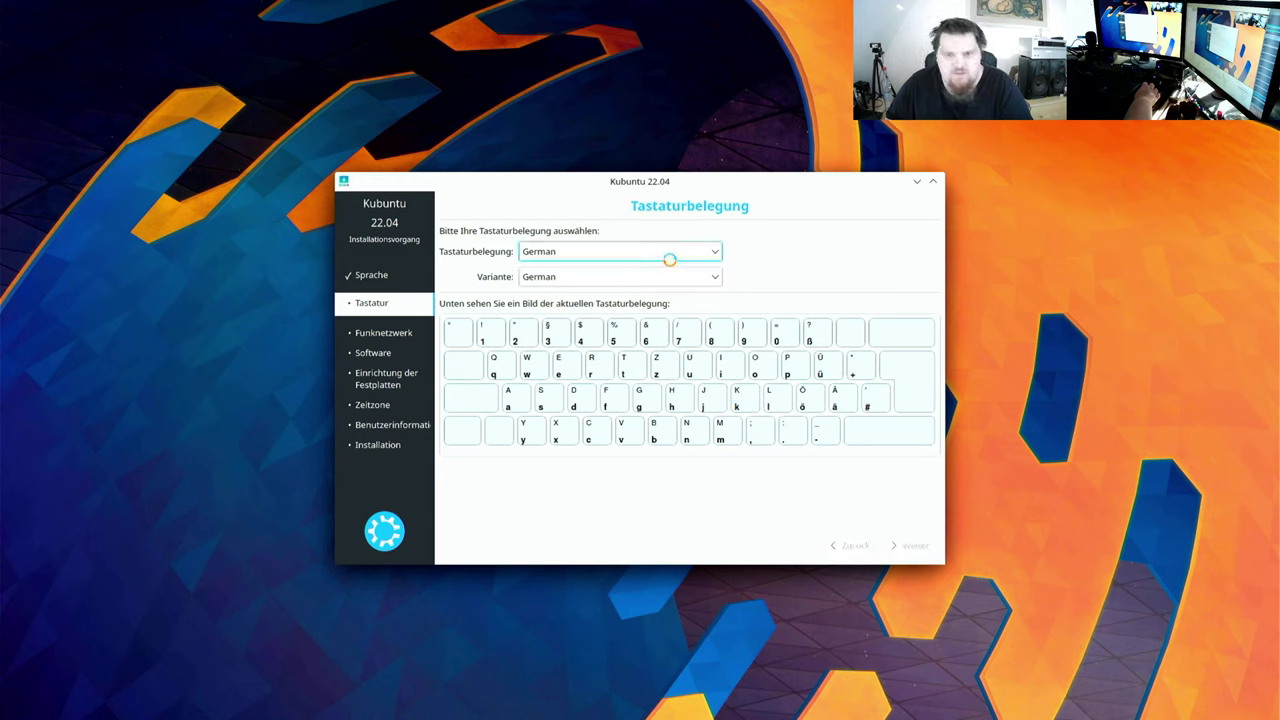
drag(735, 182, 725, 155)
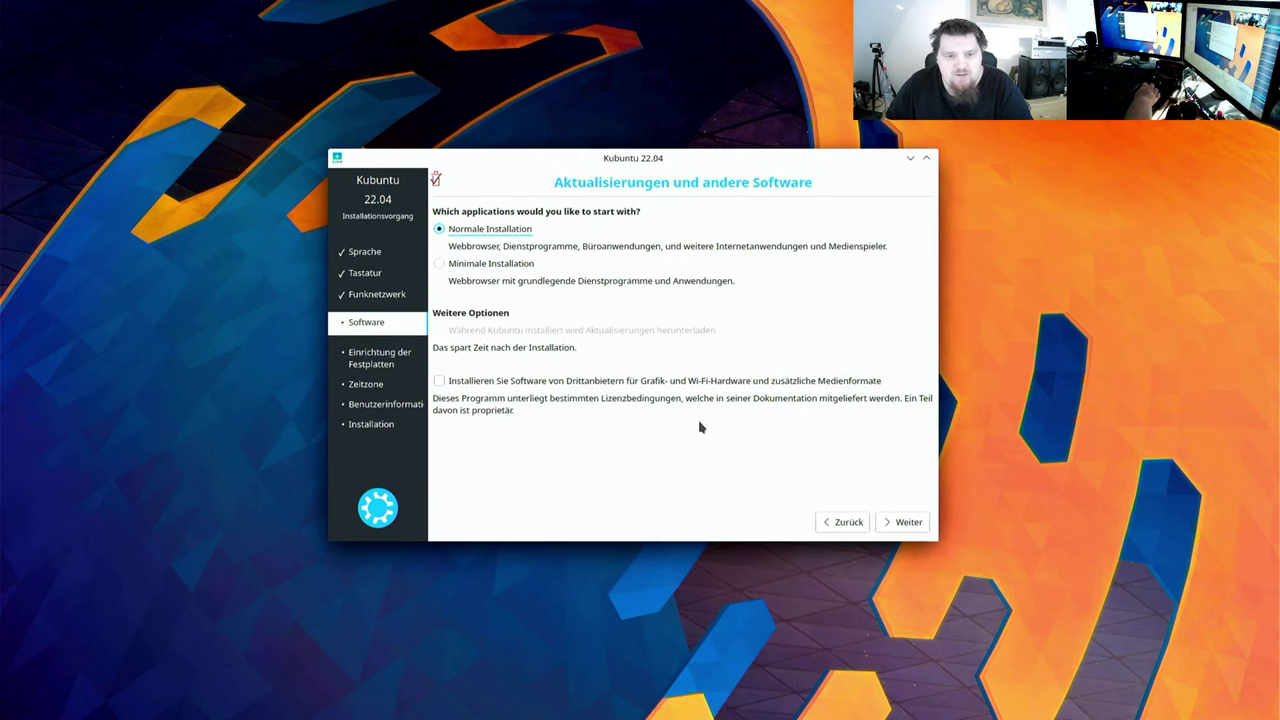
- Enable third-party software for graphics, Wi-Fi and media formats, then continue
click(583, 383)
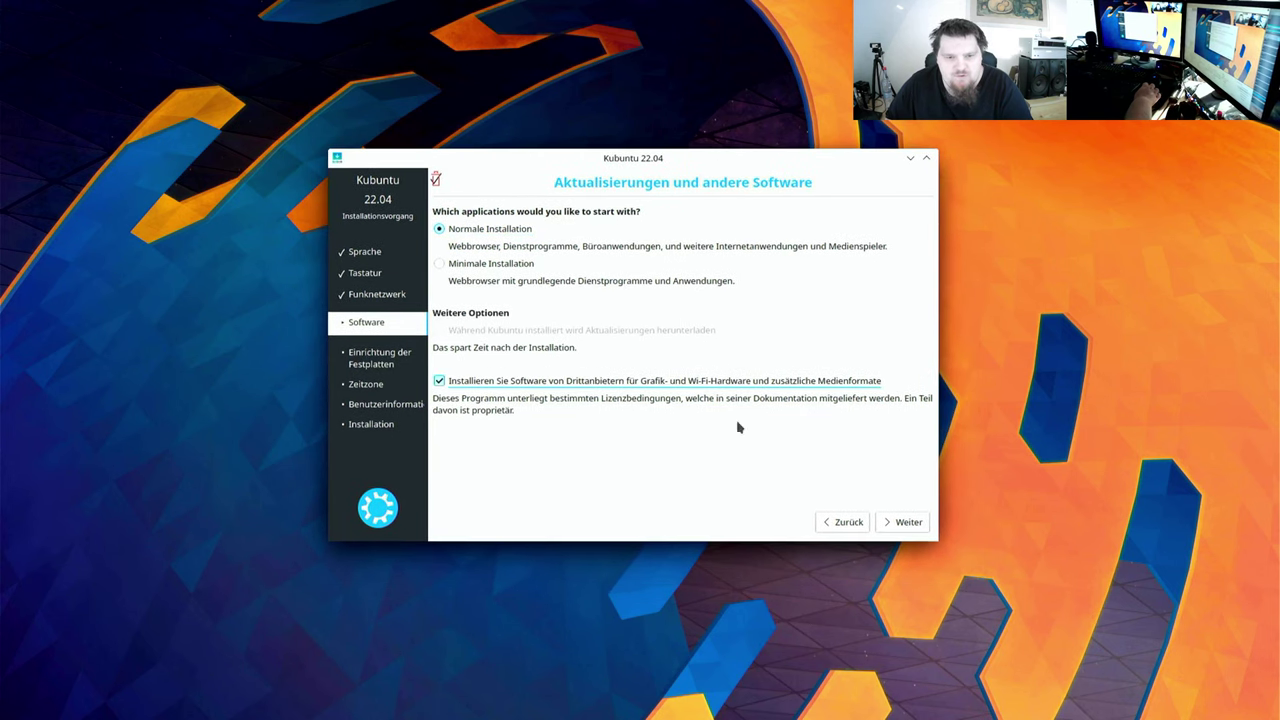
click(910, 525)
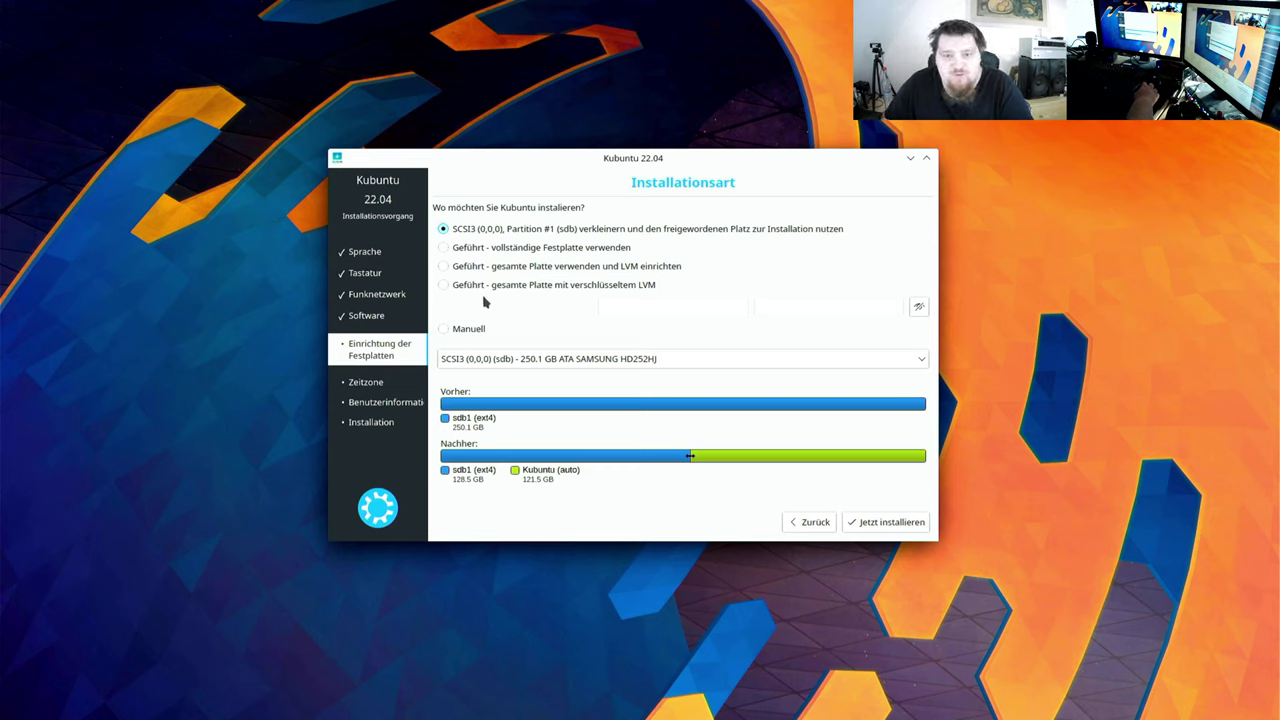
- Choose 'Manuell' as the installation type and continue to the partition editor
click(468, 329)
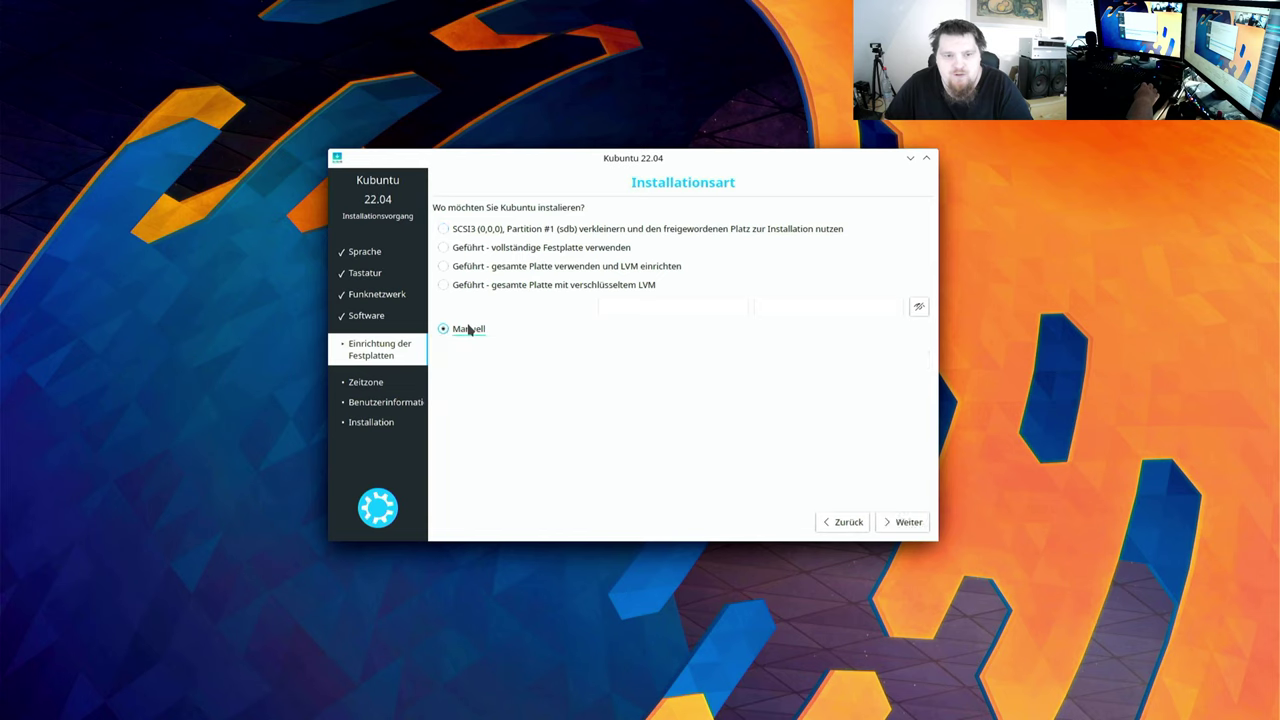
click(906, 522)
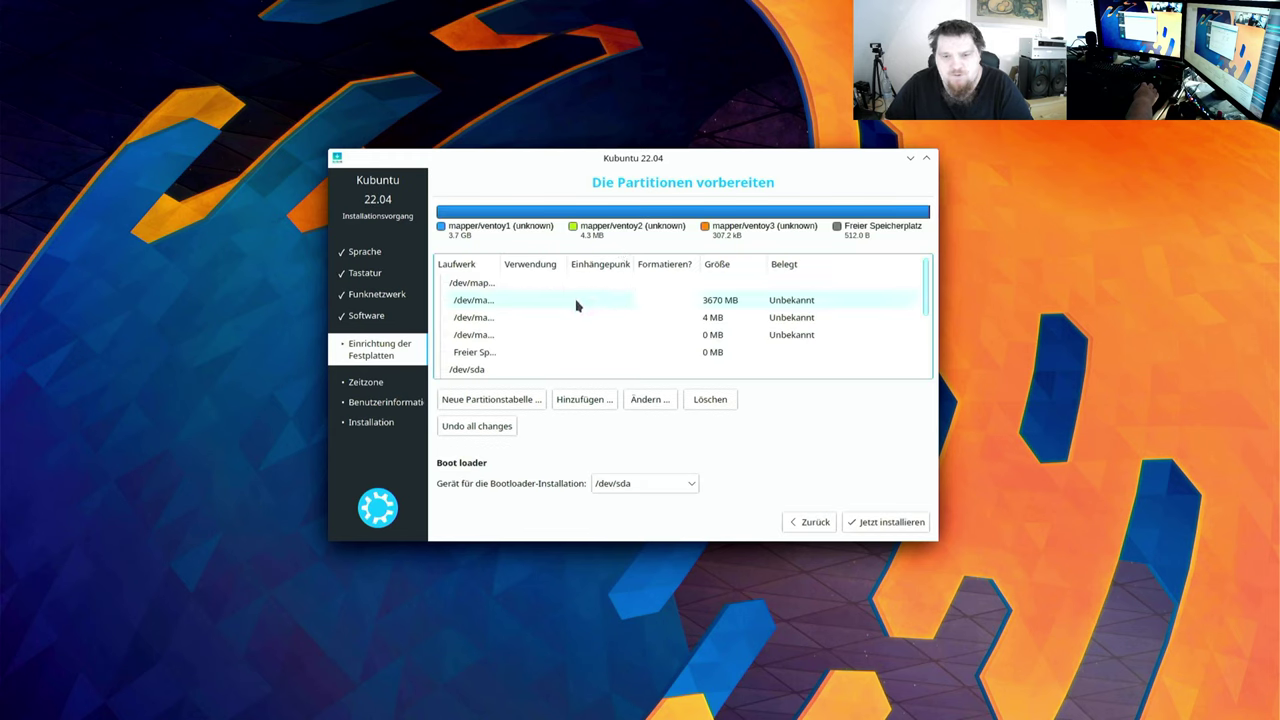
- Enlarge the installer and widen the device column to locate /dev/sda1
scroll(576, 306, down, 2)
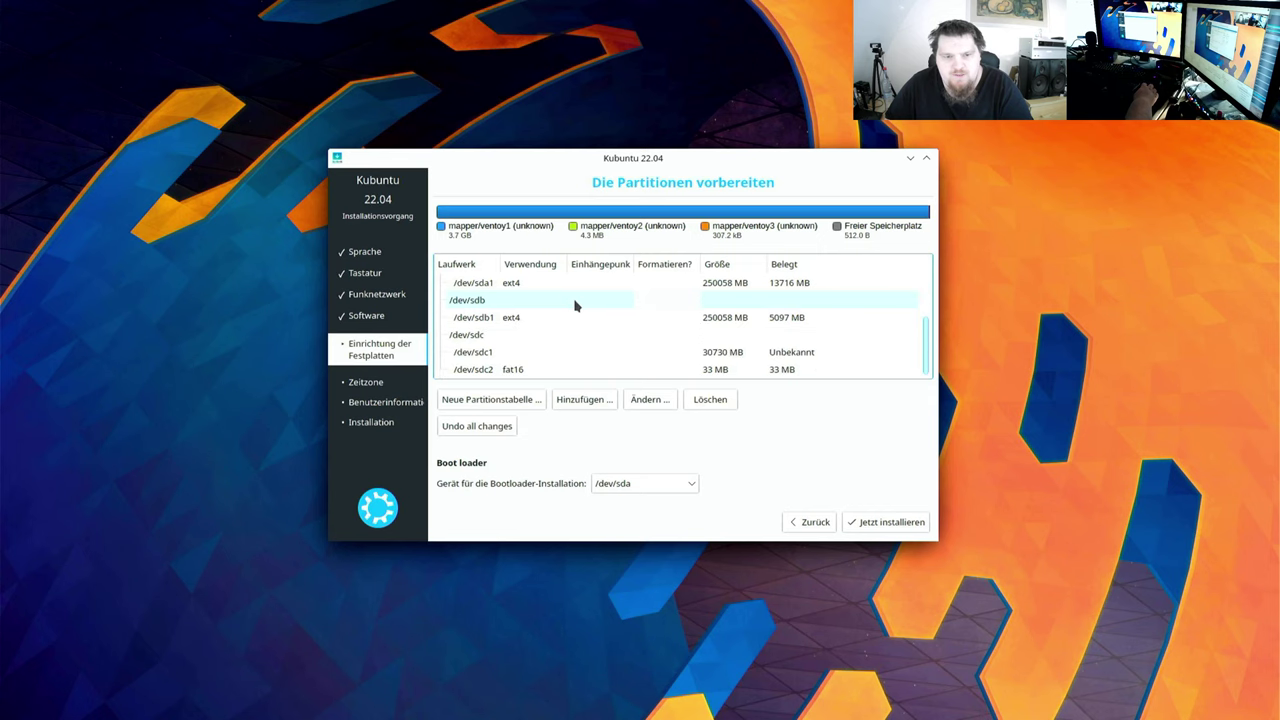
click(926, 158)
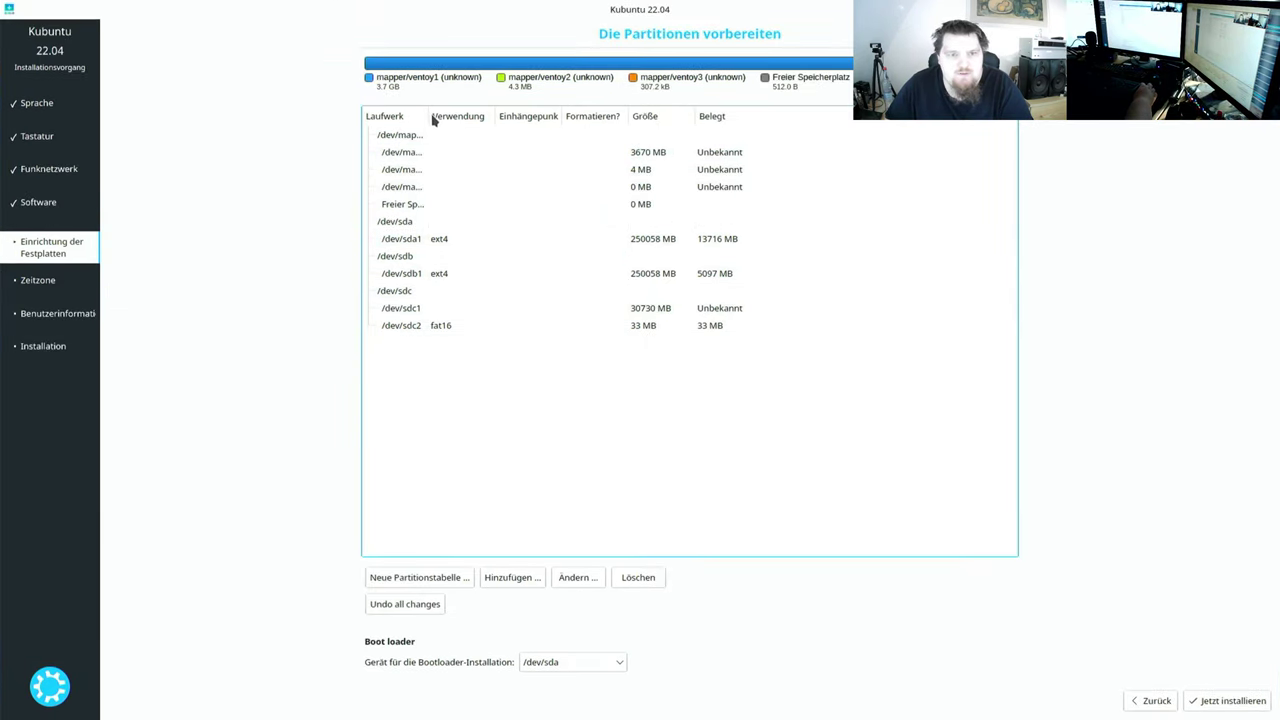
drag(427, 113, 533, 113)
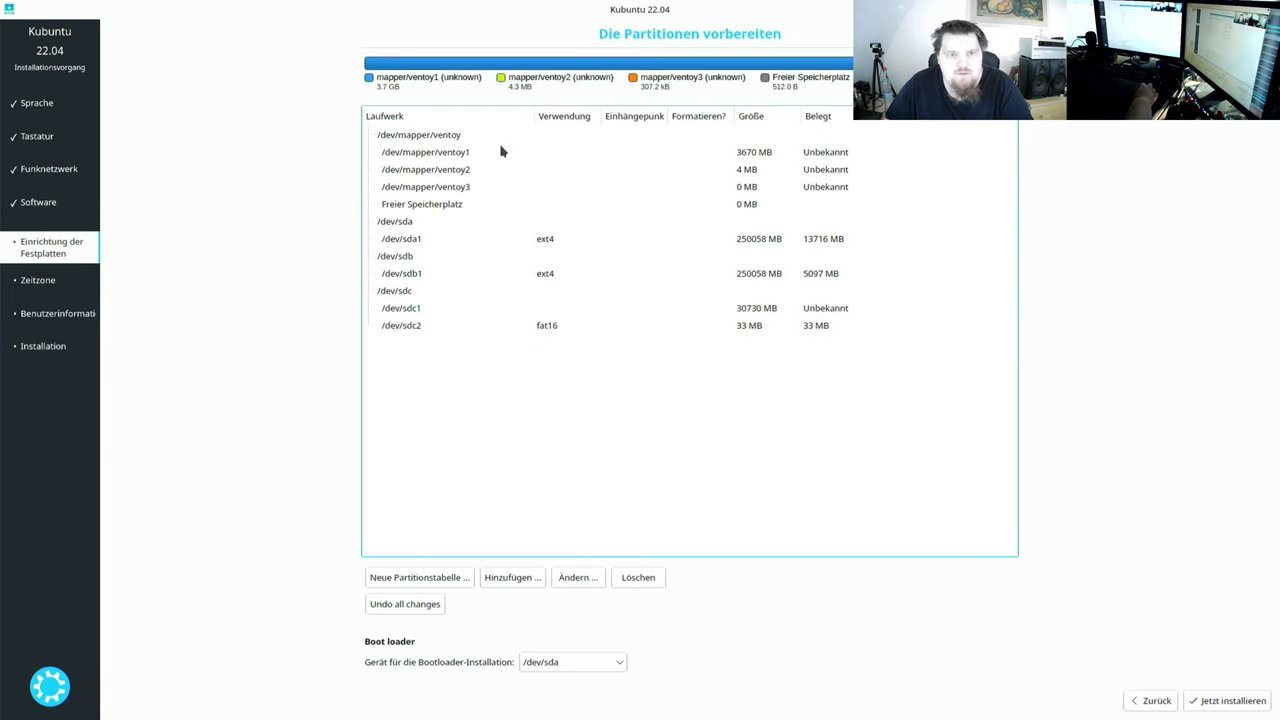
click(410, 240)
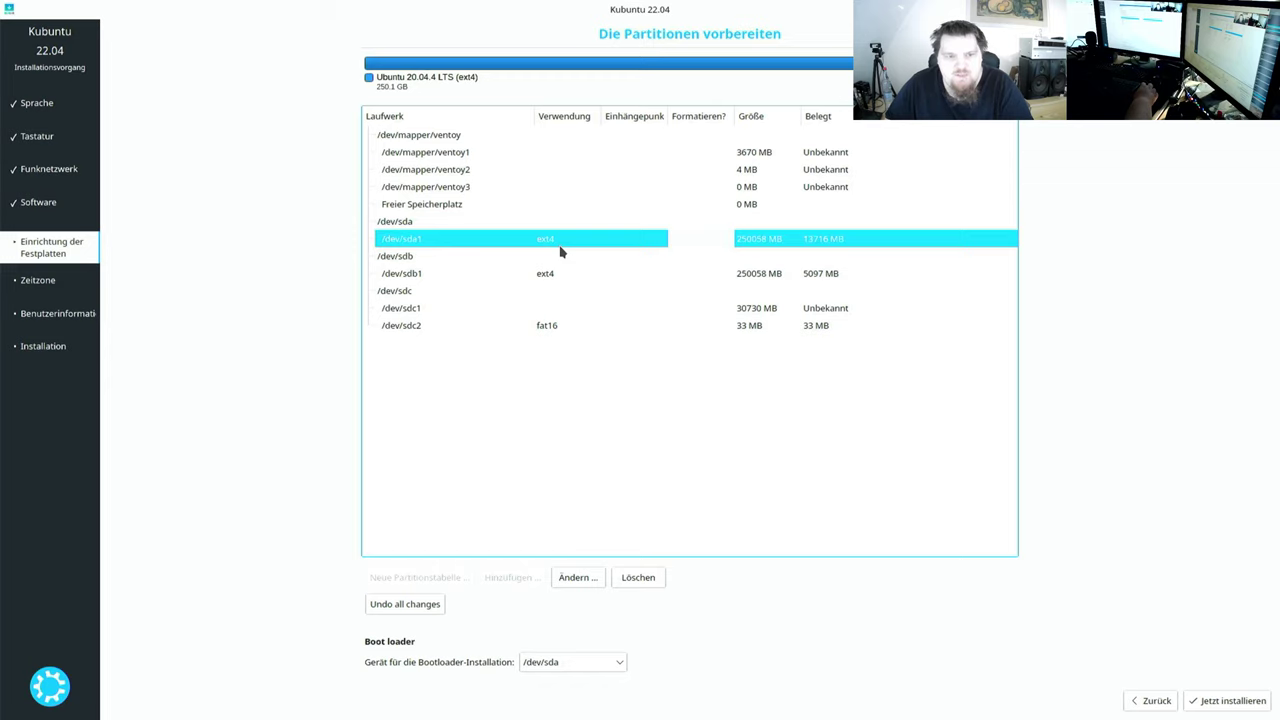
click(554, 152)
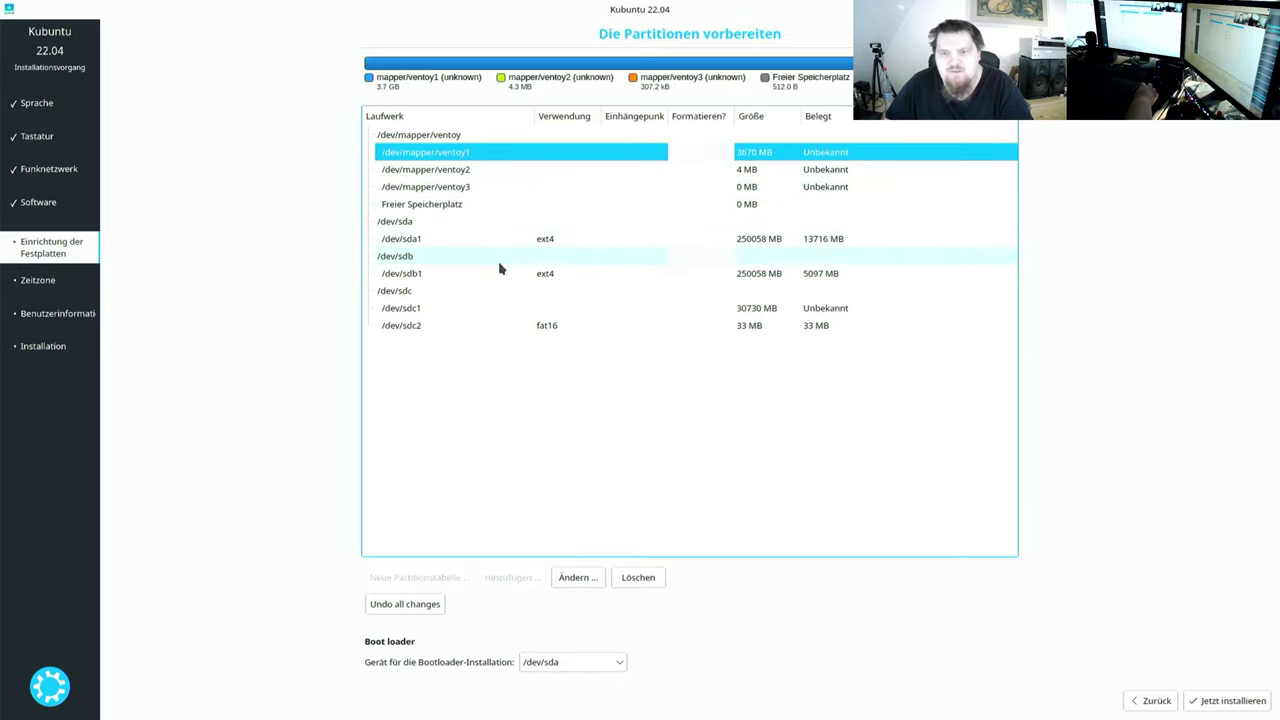
click(531, 240)
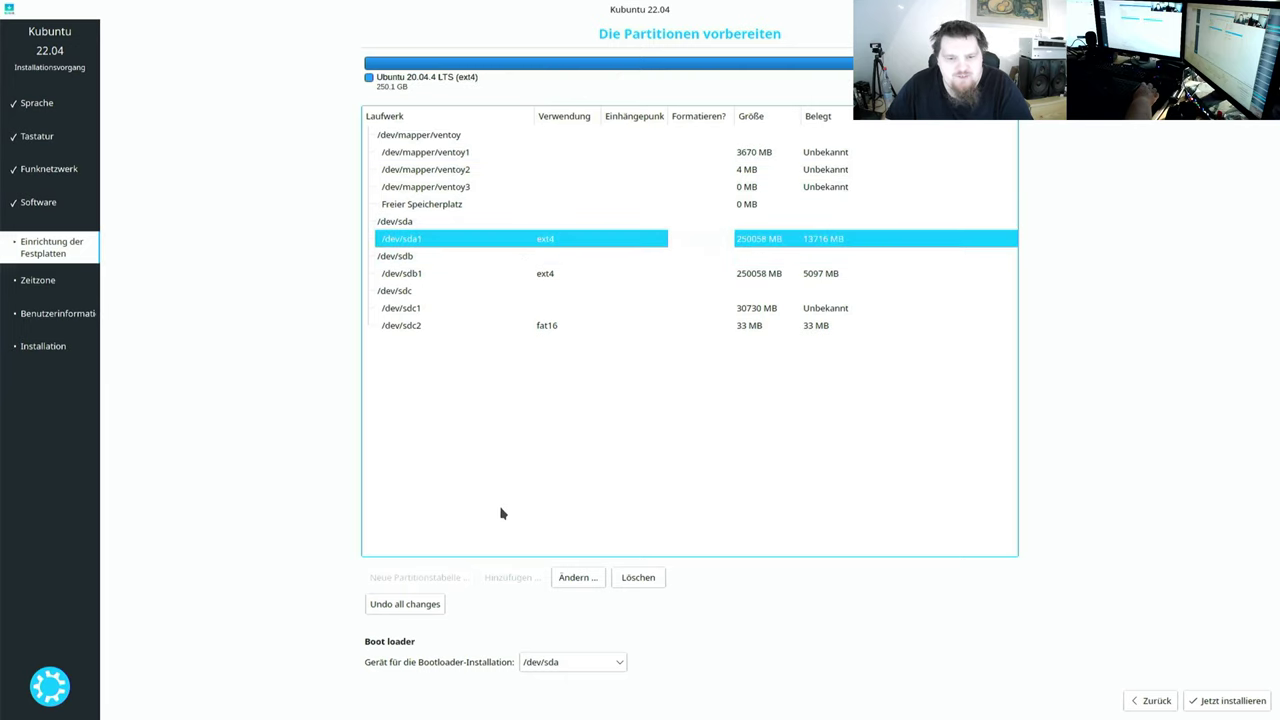
- Set /dev/sda1 to Ext4-Journaling-Dateisystem with mount point /
click(580, 578)
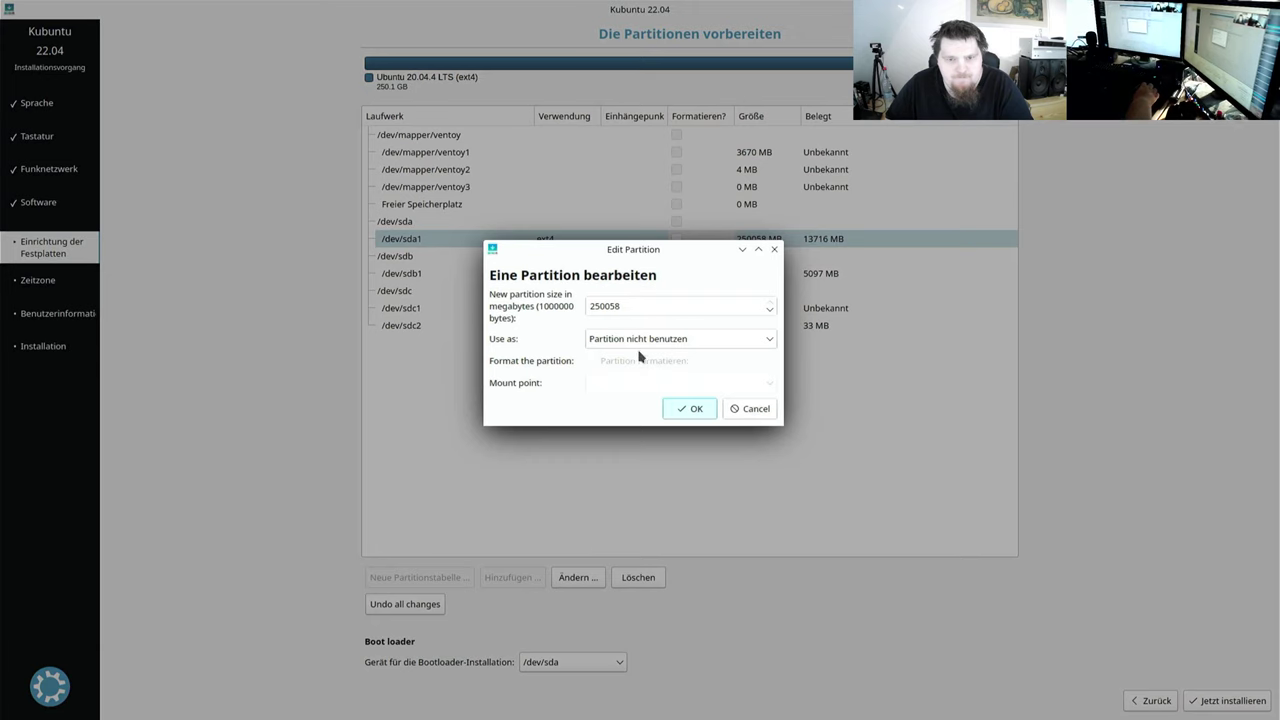
click(678, 342)
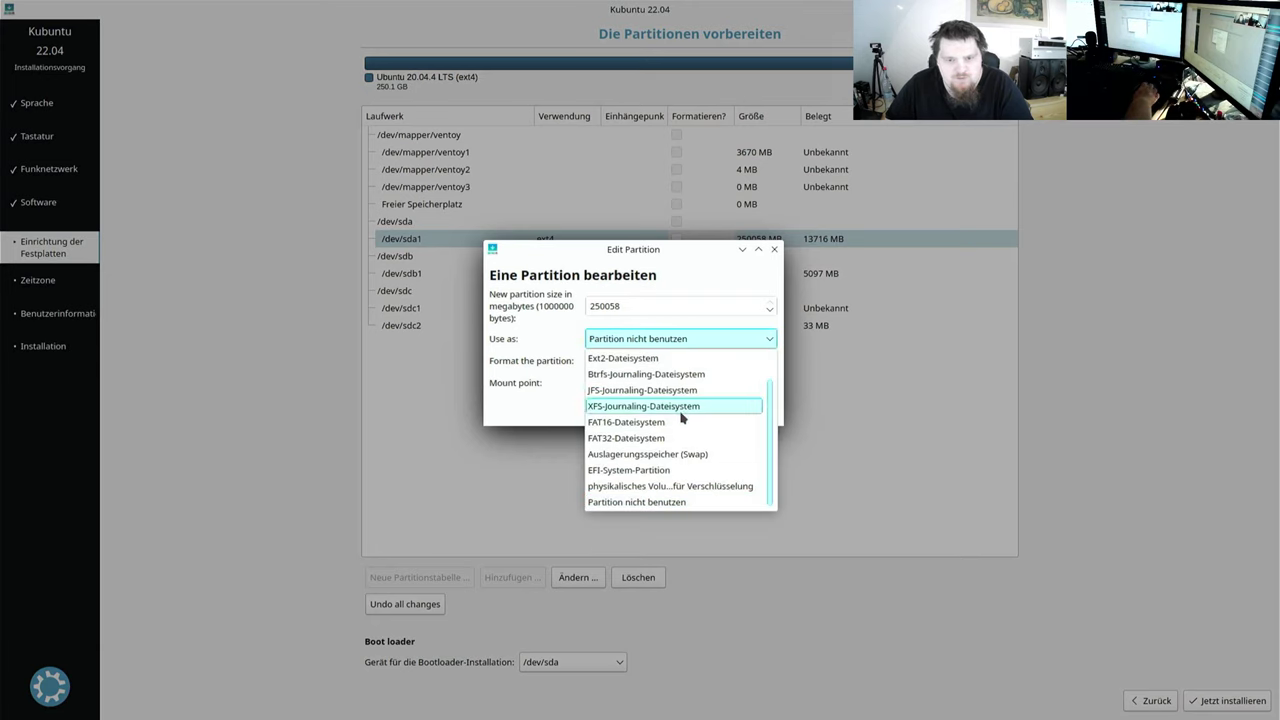
scroll(715, 421, up, 1)
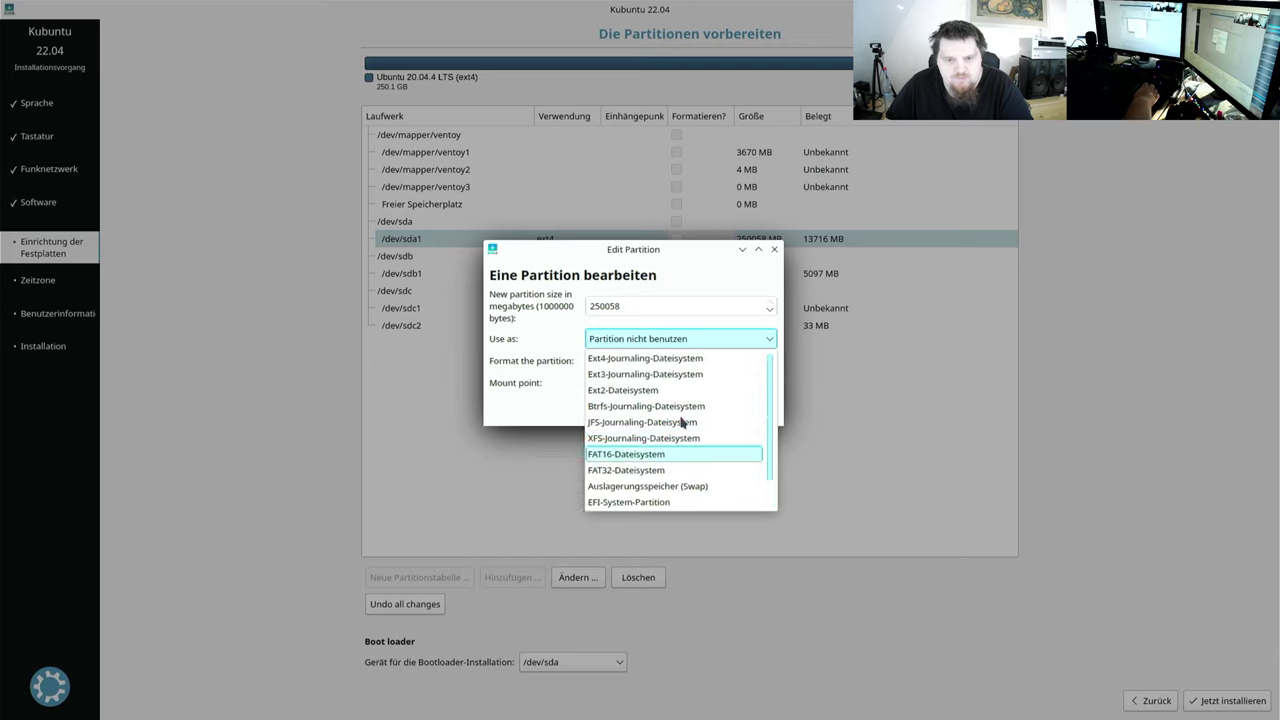
click(688, 360)
click(674, 382)
text(/)
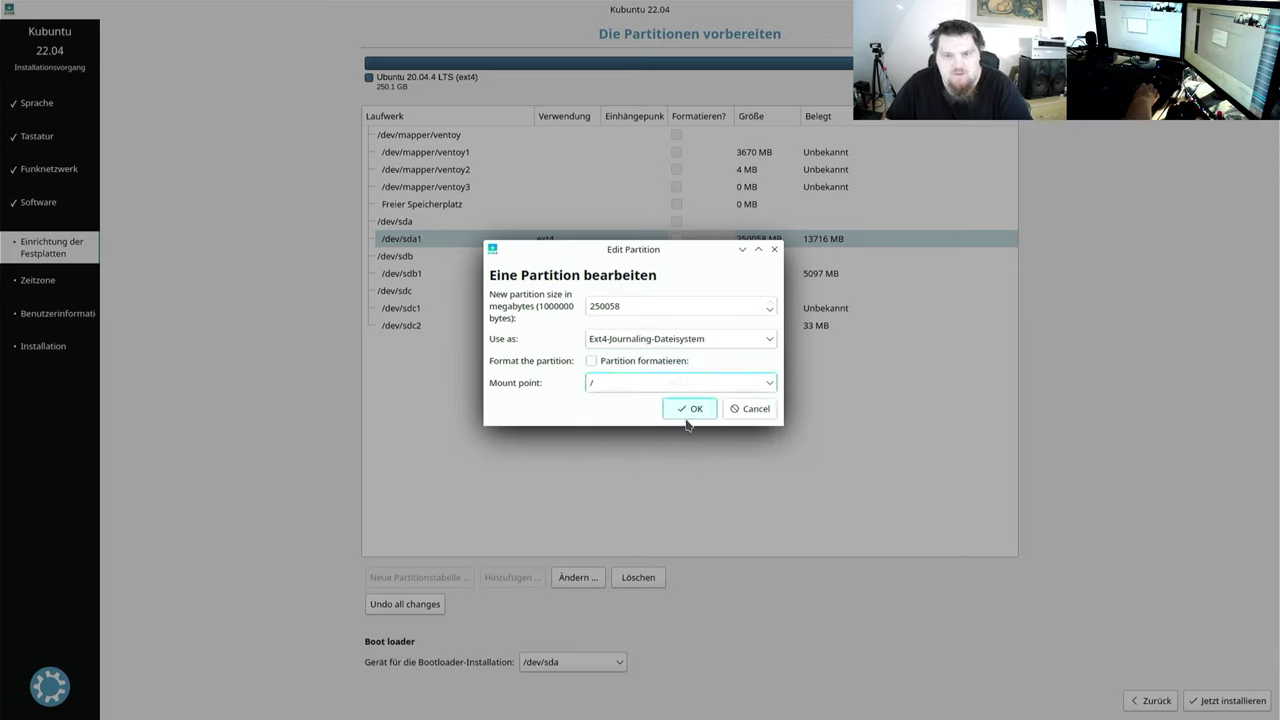
click(695, 410)
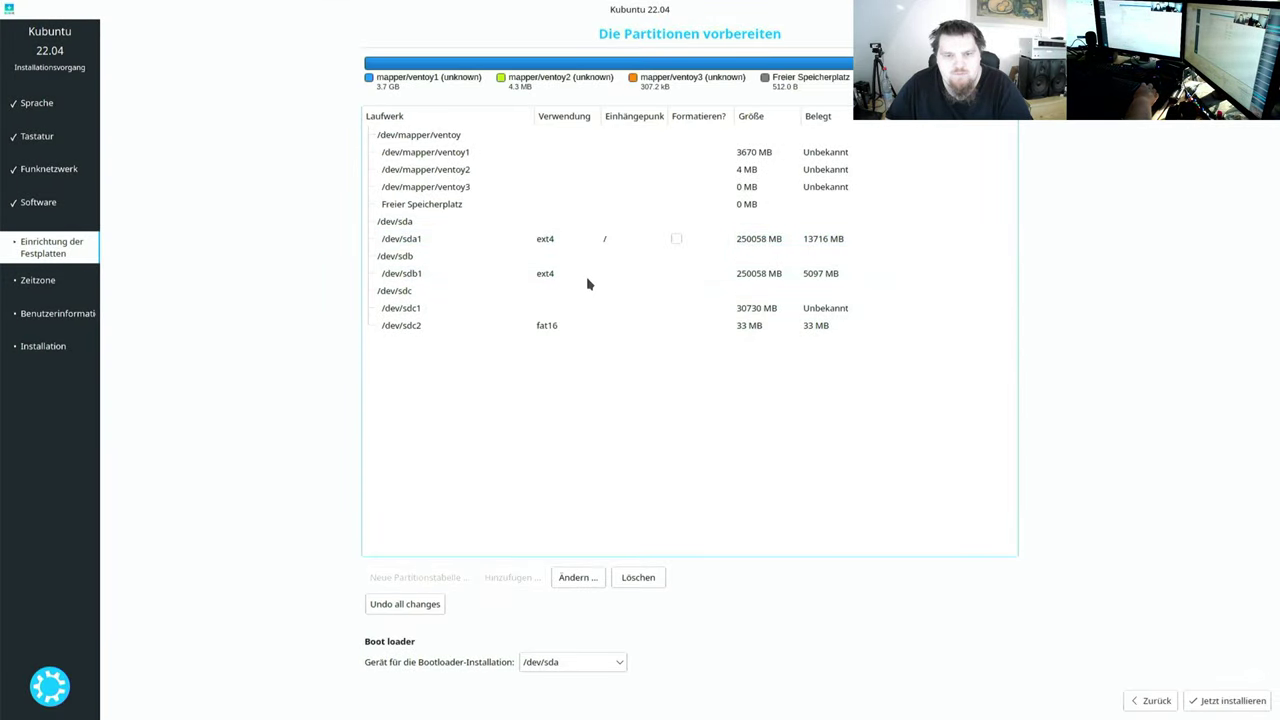
click(586, 276)
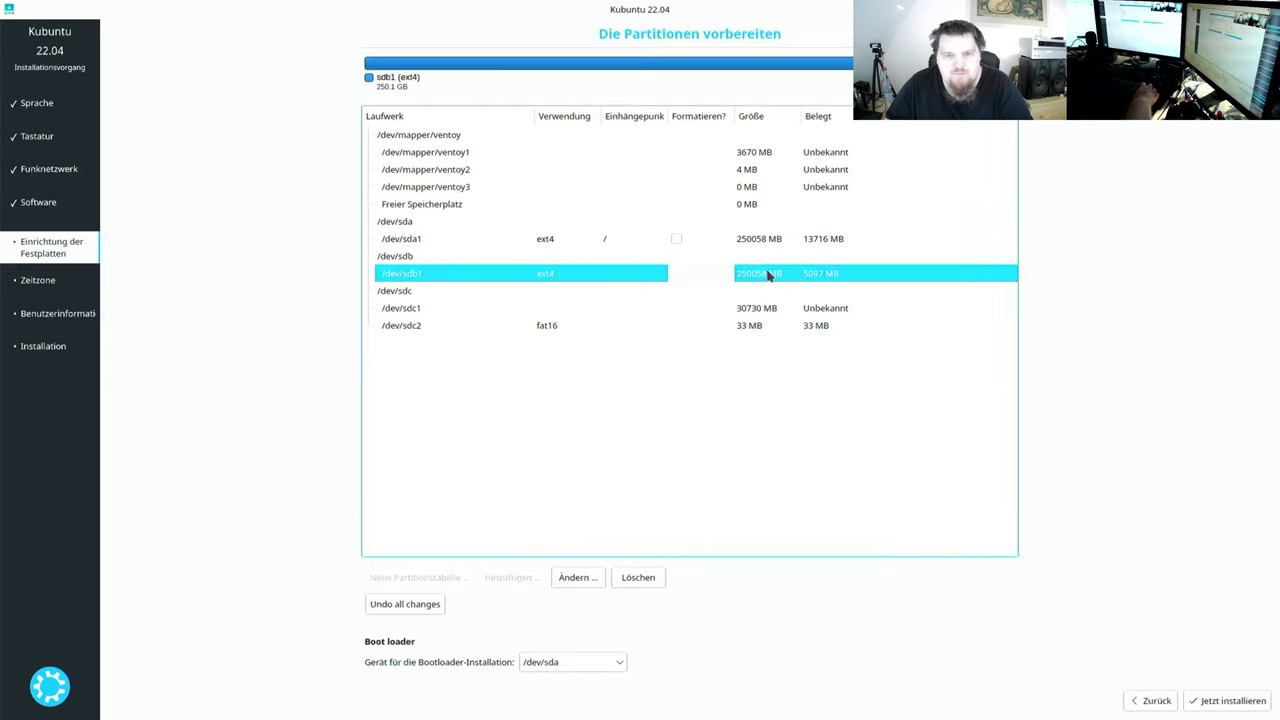
- Edit /dev/sdb1 to use Ext4-Journaling-Dateisystem with mount point /home
click(560, 577)
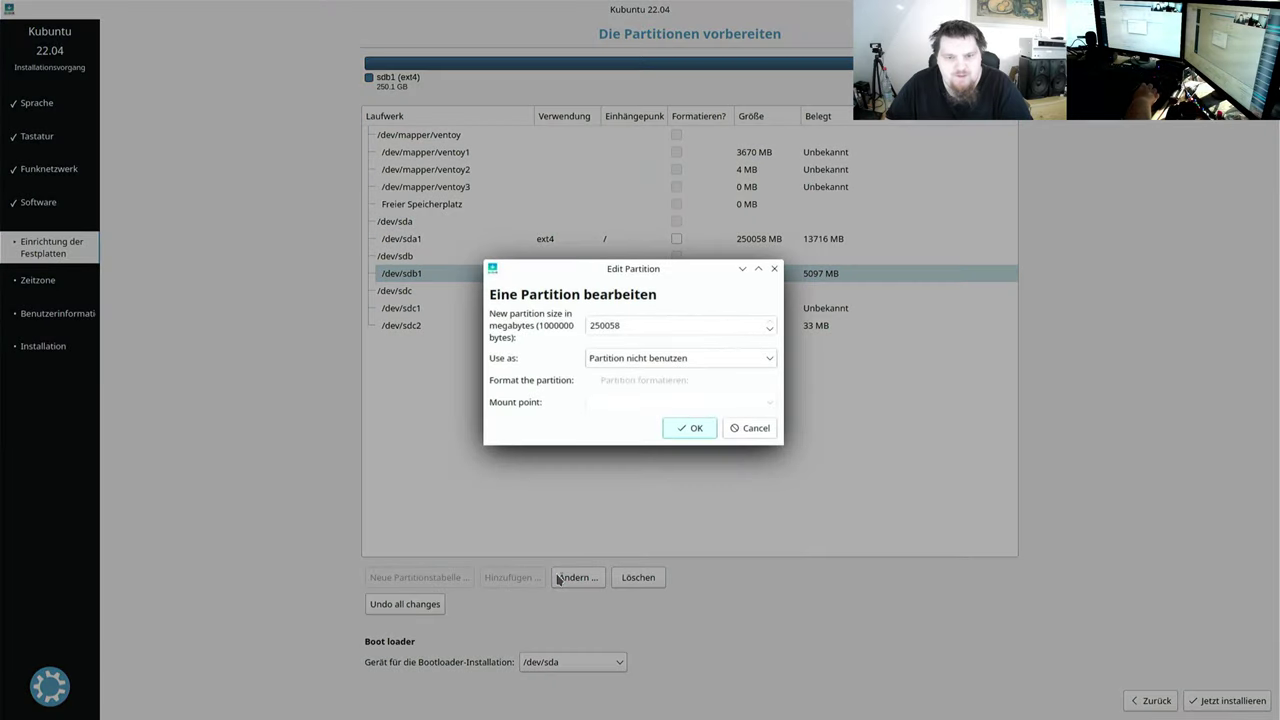
click(630, 358)
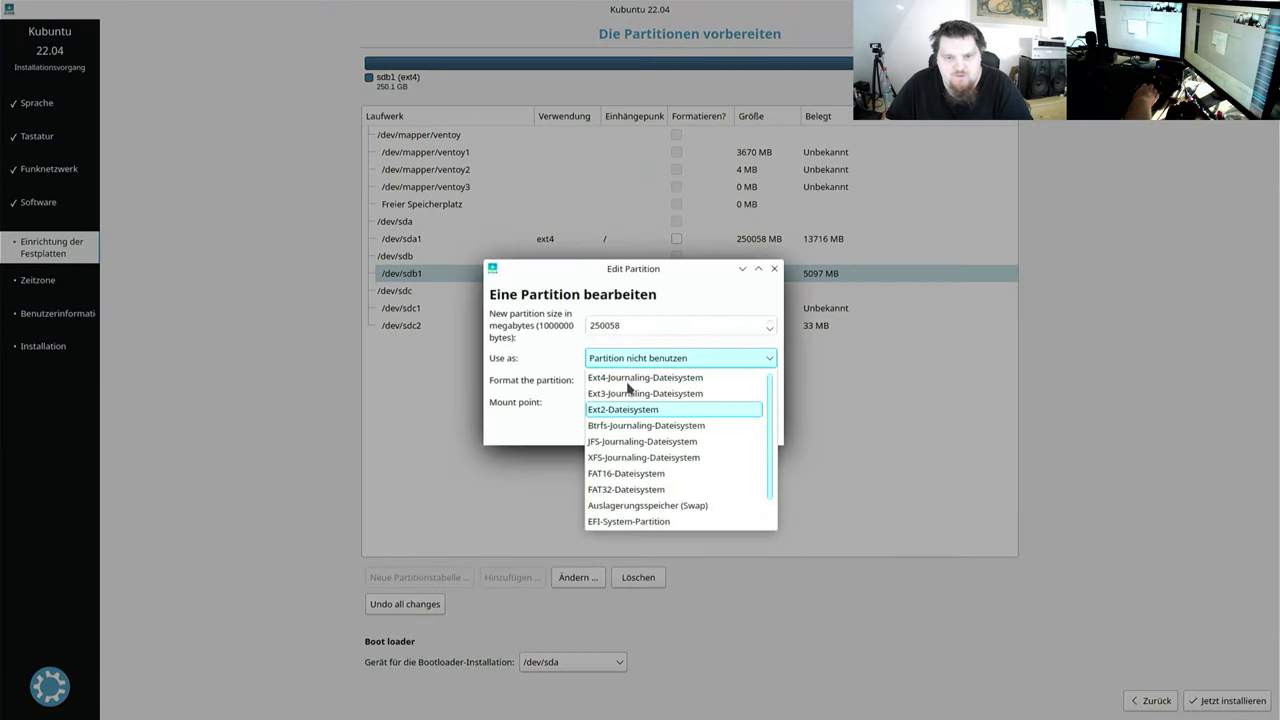
click(628, 378)
click(613, 402)
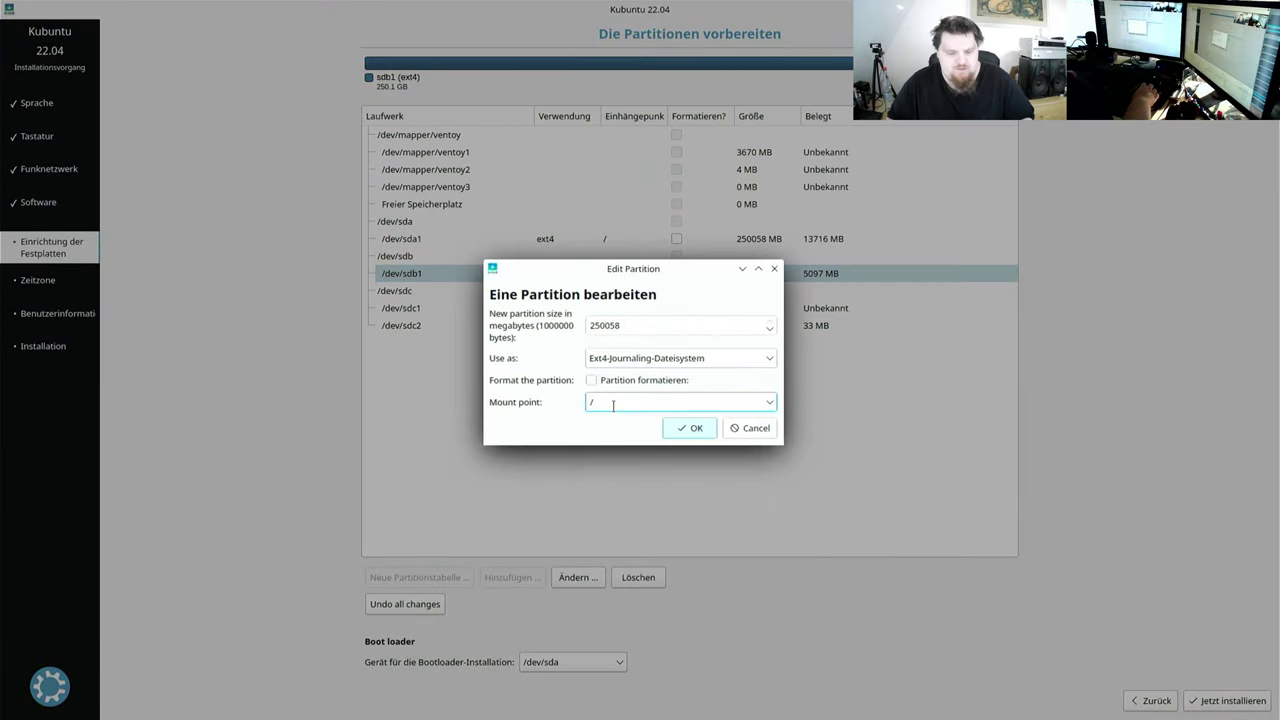
key(ctrl+a)
text(/home)
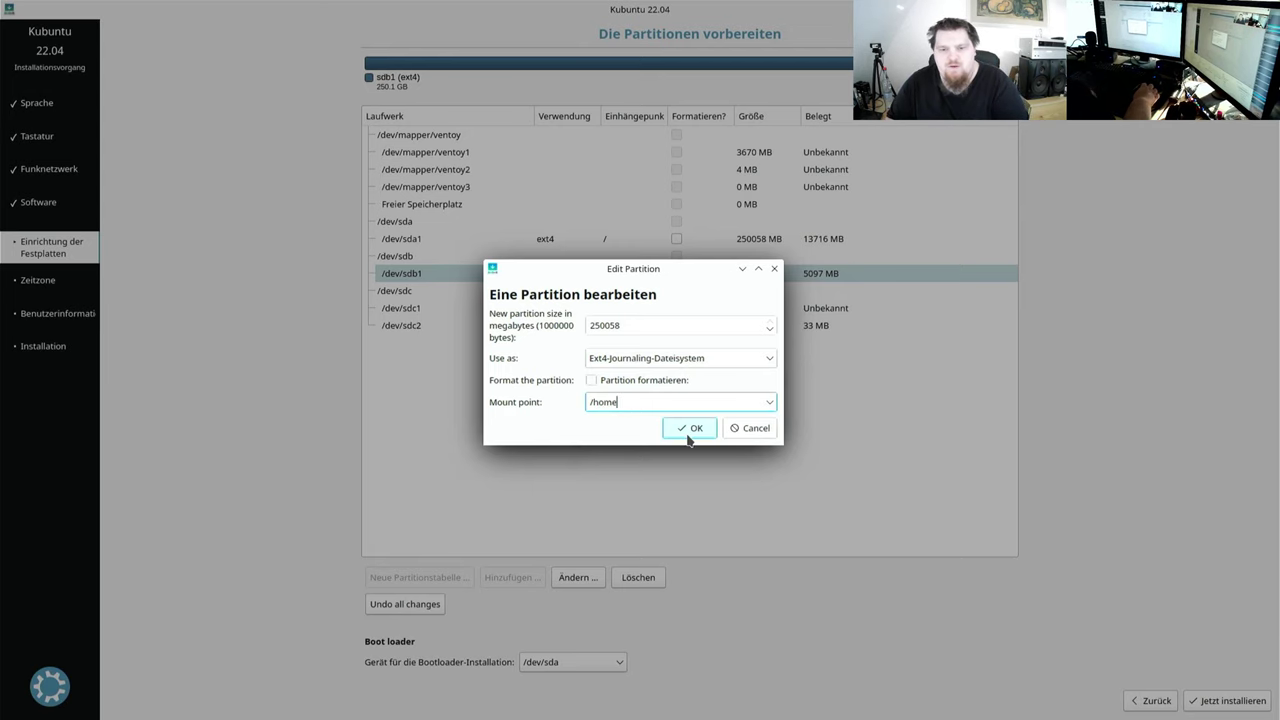
click(689, 428)
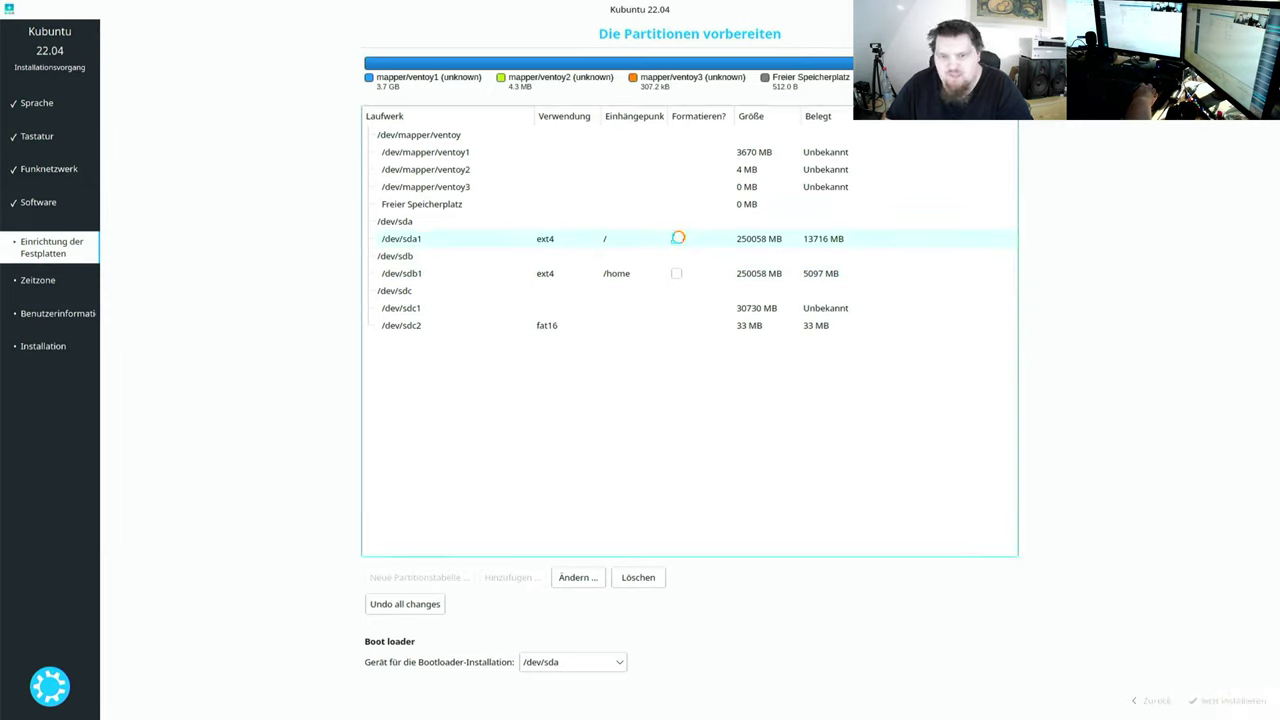
- Tick the Formatieren? checkboxes so /dev/sda1 and /dev/sdb1 get formatted
click(677, 273)
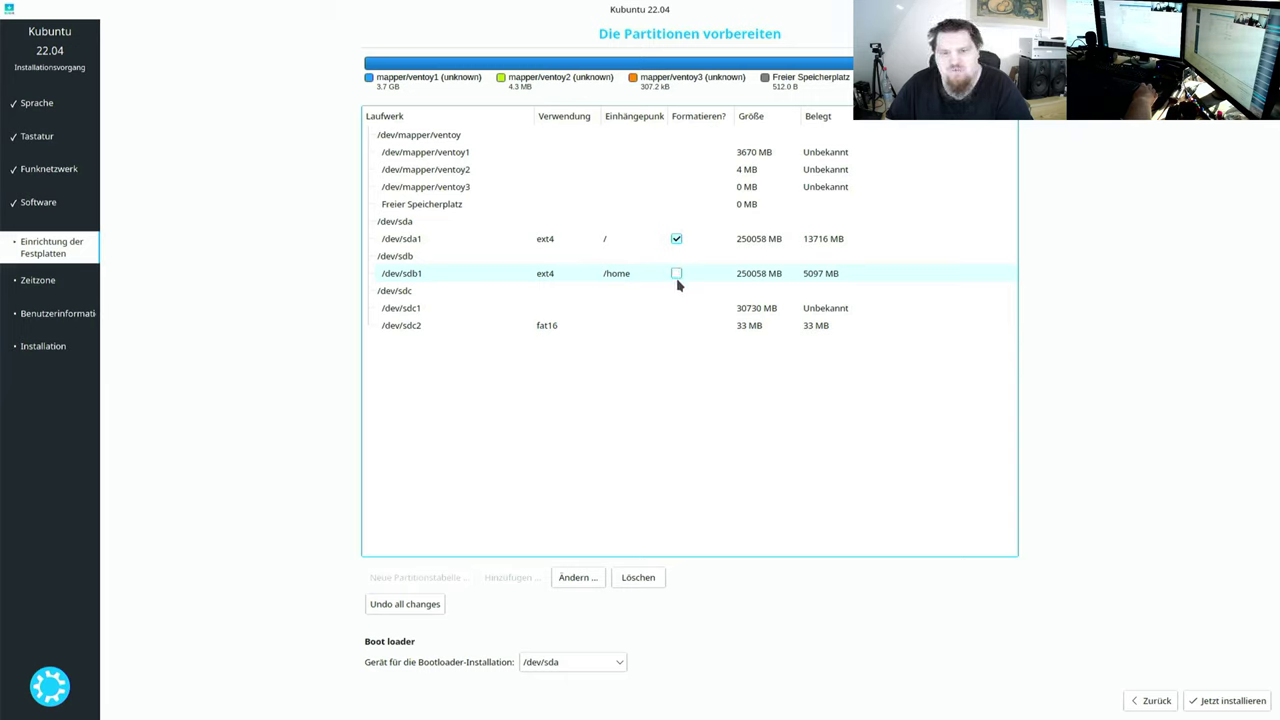
click(676, 274)
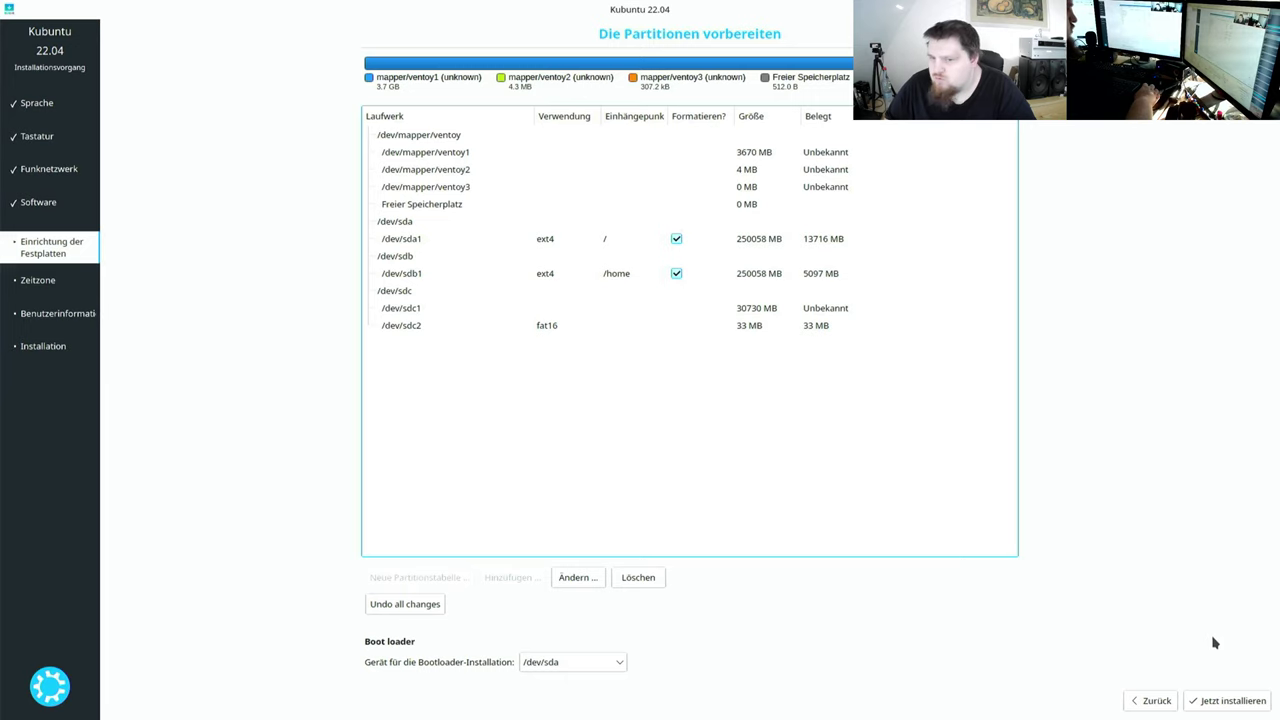
- Start 'Jetzt installieren', dismiss the EFI warning, and confirm writing changes to disk
click(1203, 702)
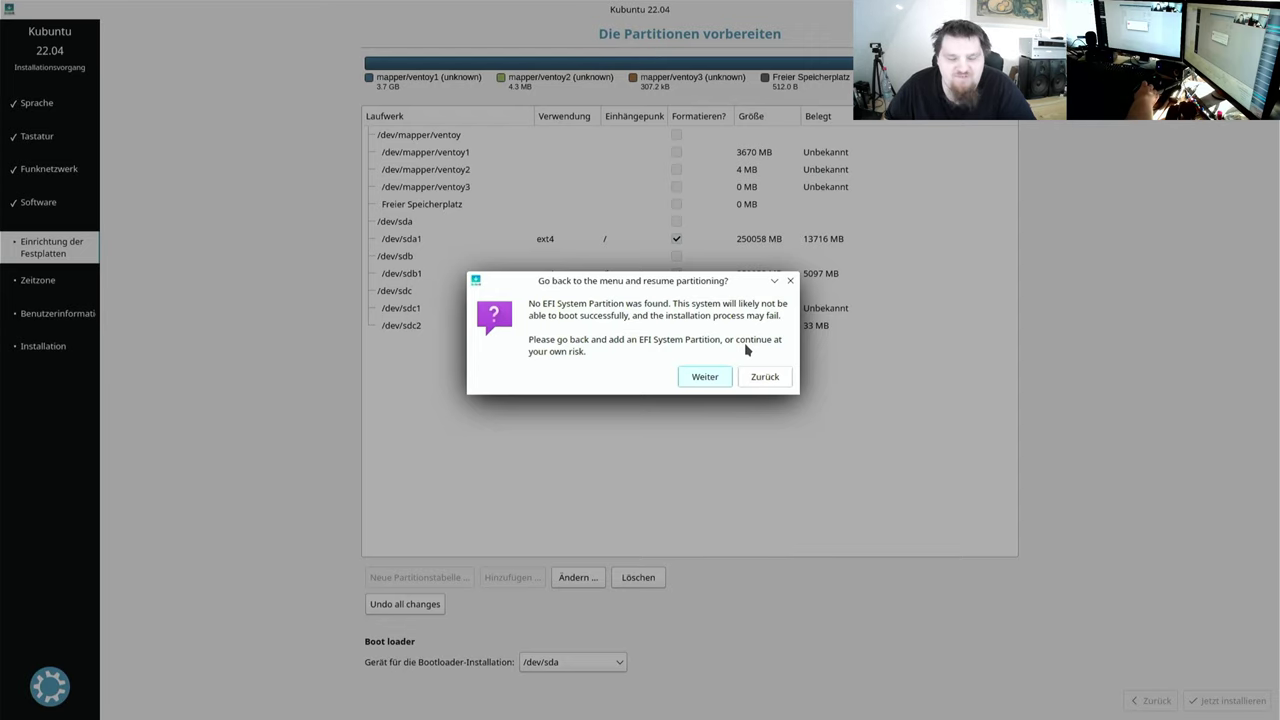
click(703, 377)
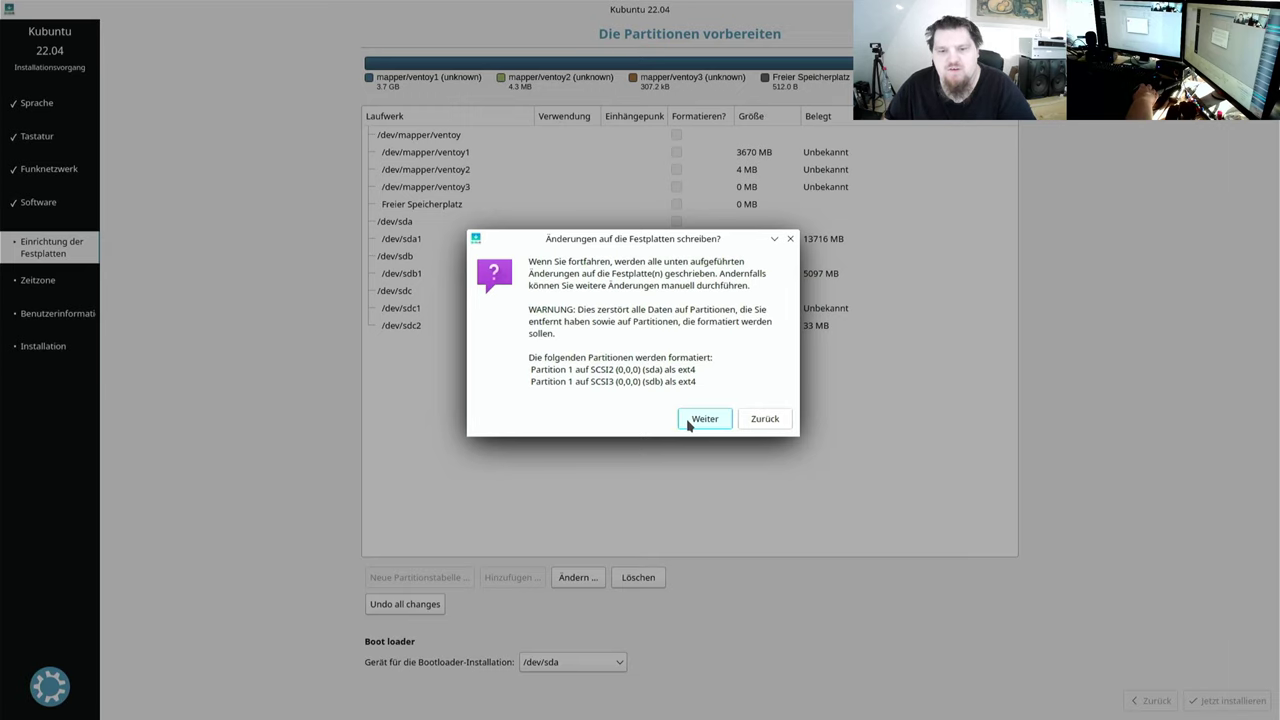
click(689, 424)
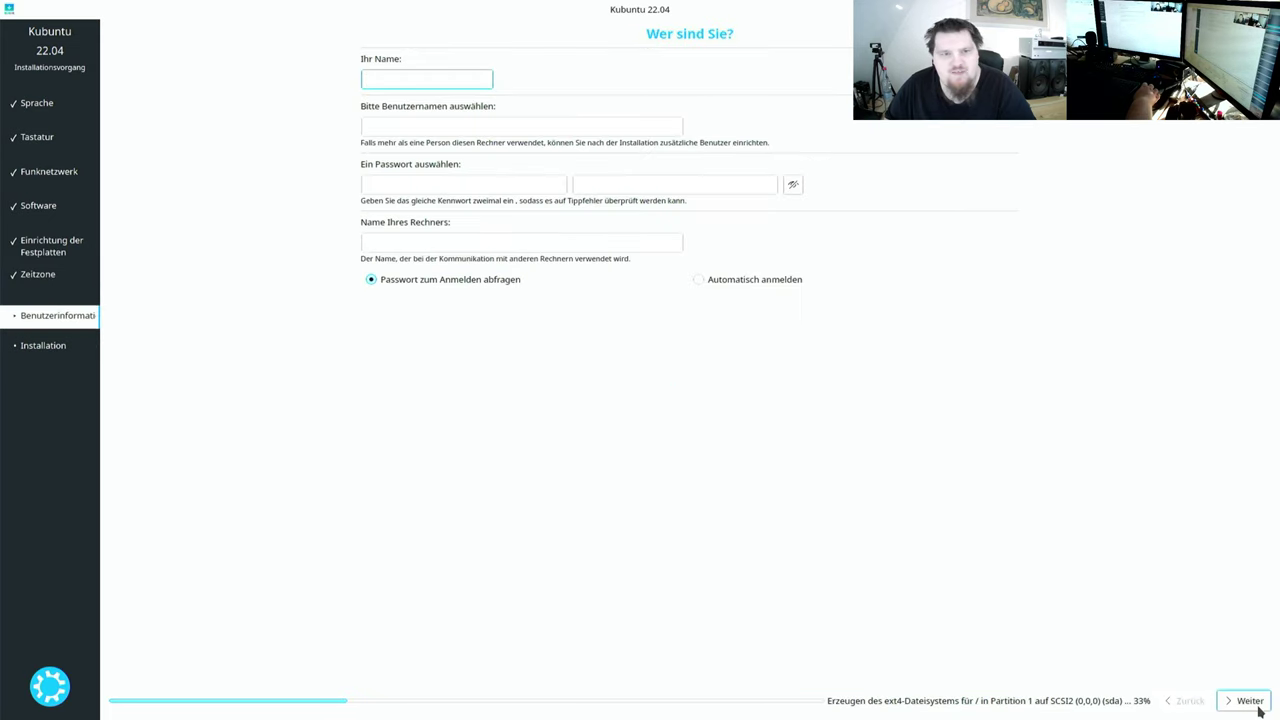
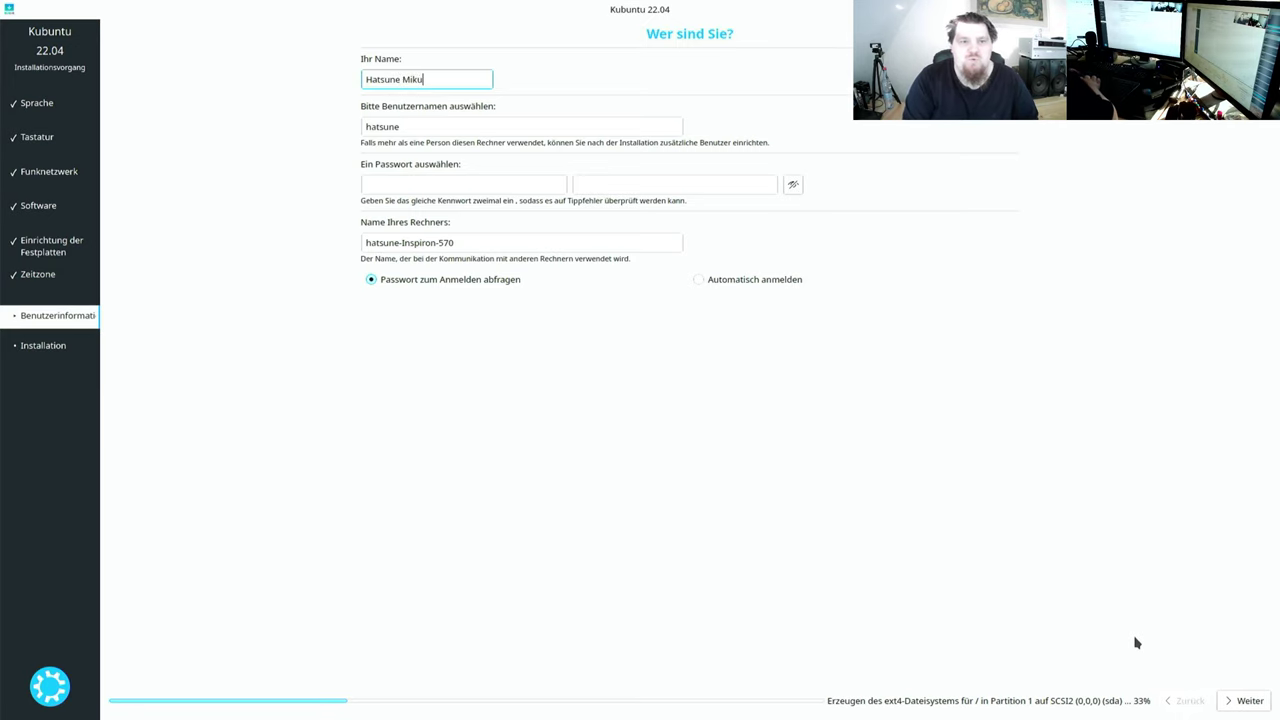
- Enter the user's full name, a username, and the account password twice
key(Tab)
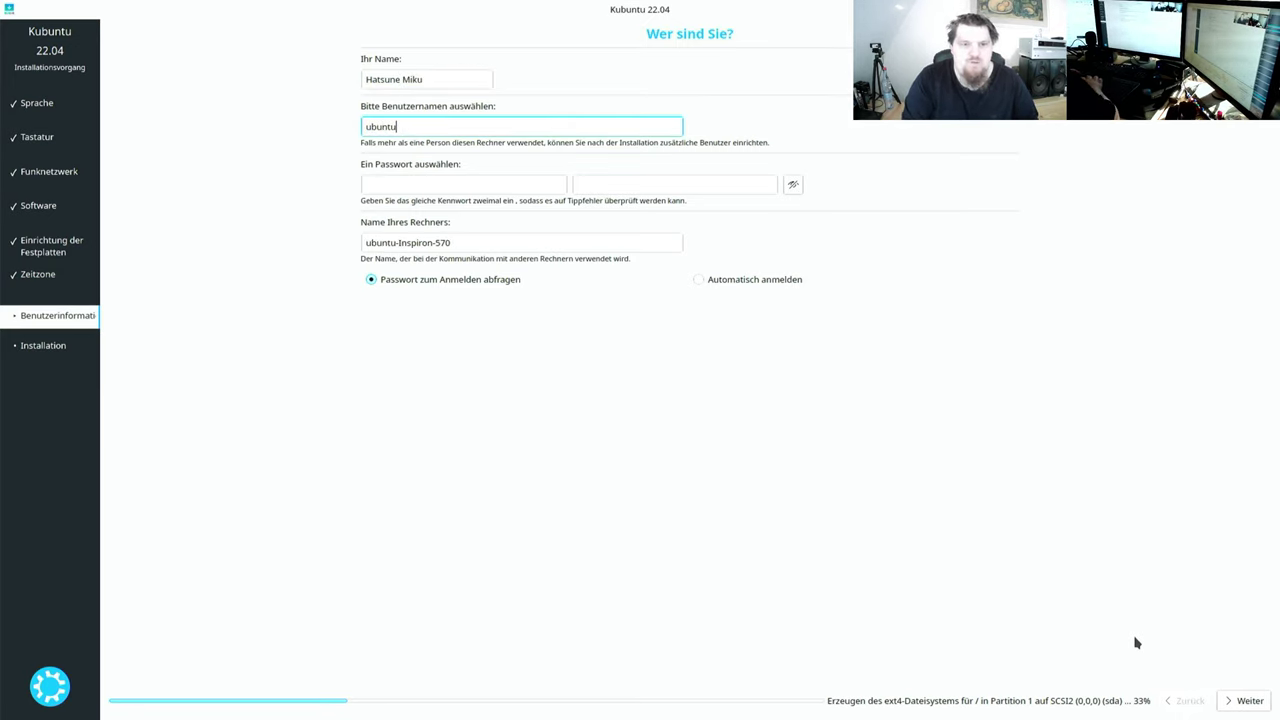
key(Tab)
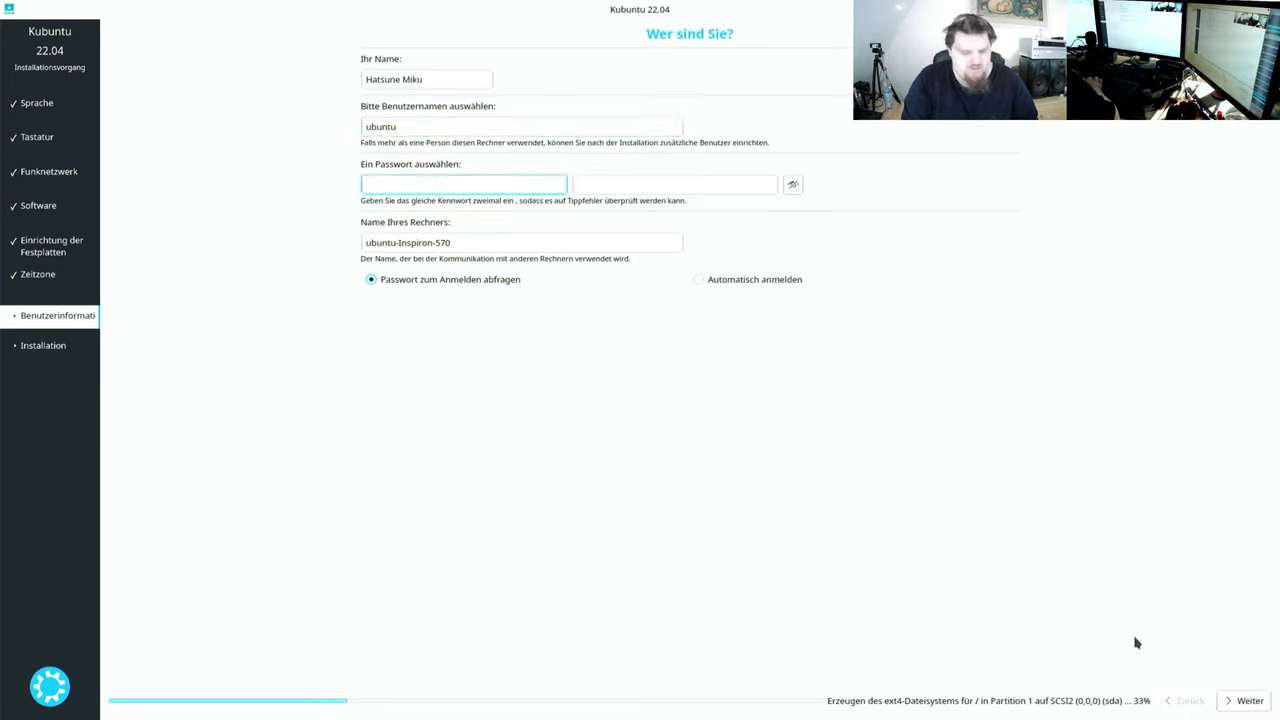
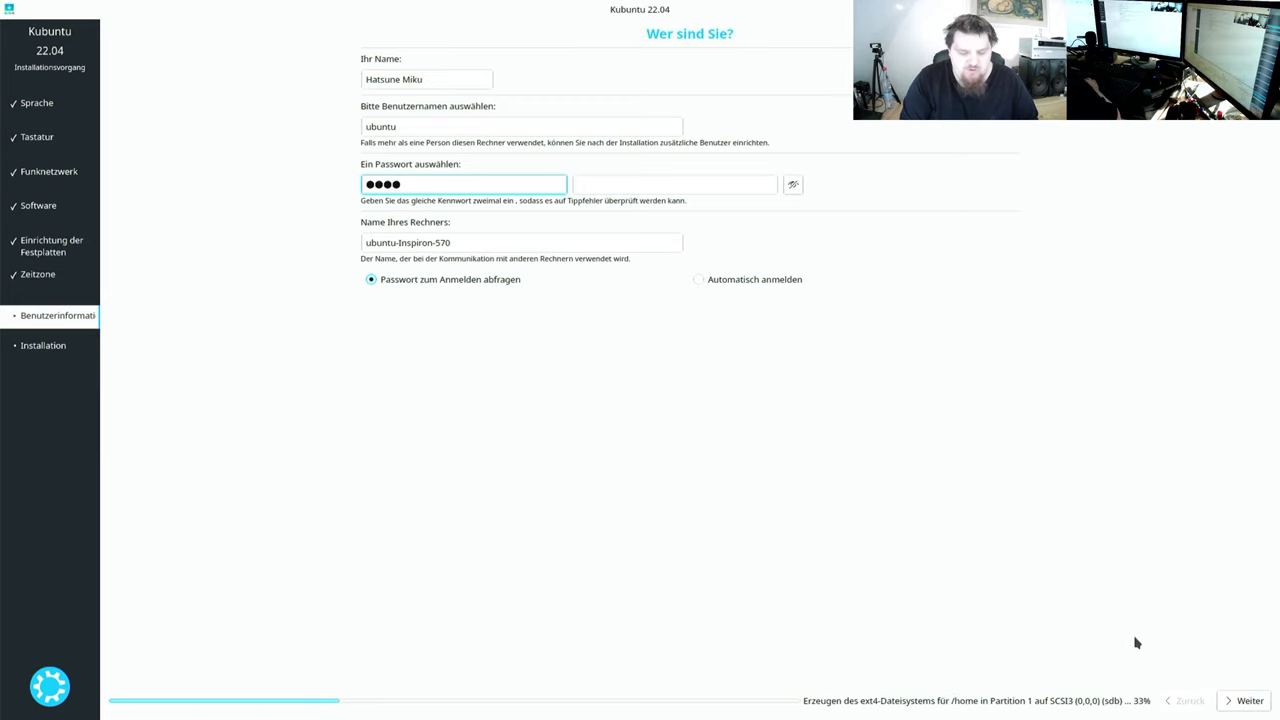
key(Tab)
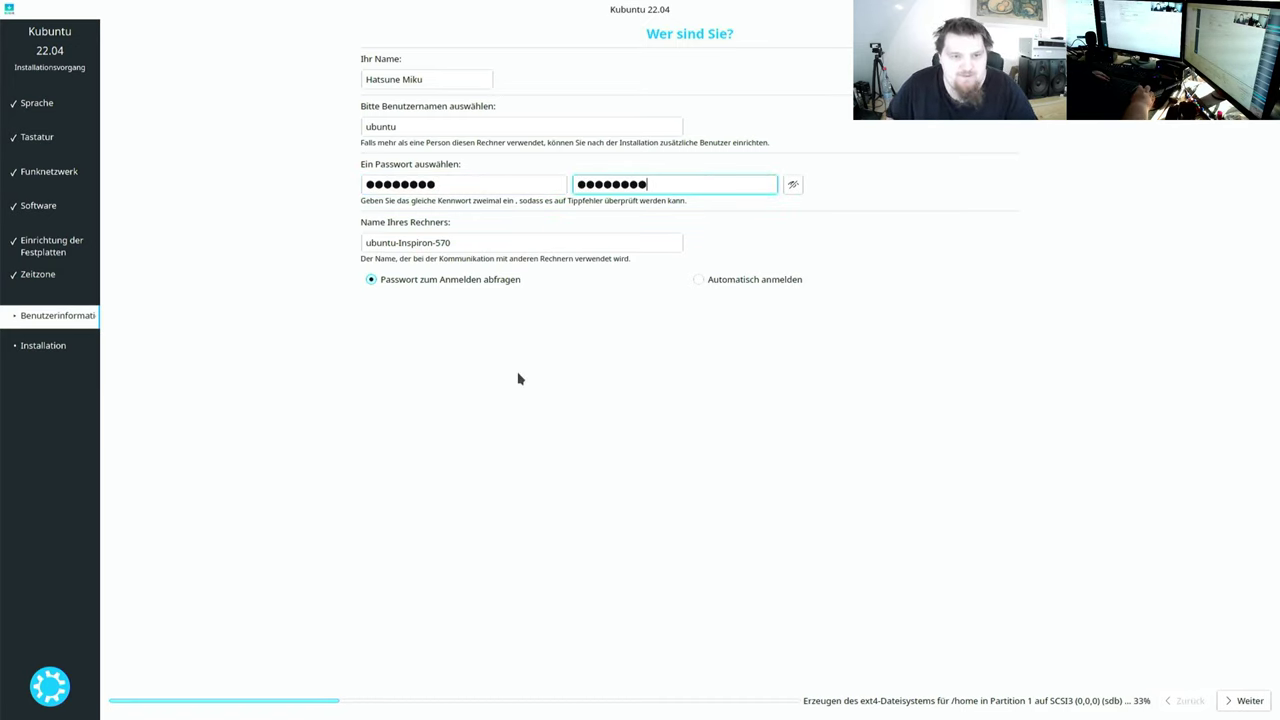
- Shorten the computer name to Inspiron-570, enable automatic login, and proceed
drag(386, 243, 354, 238)
key(Delete)
key(Delete)
key(Delete)
key(Delete)
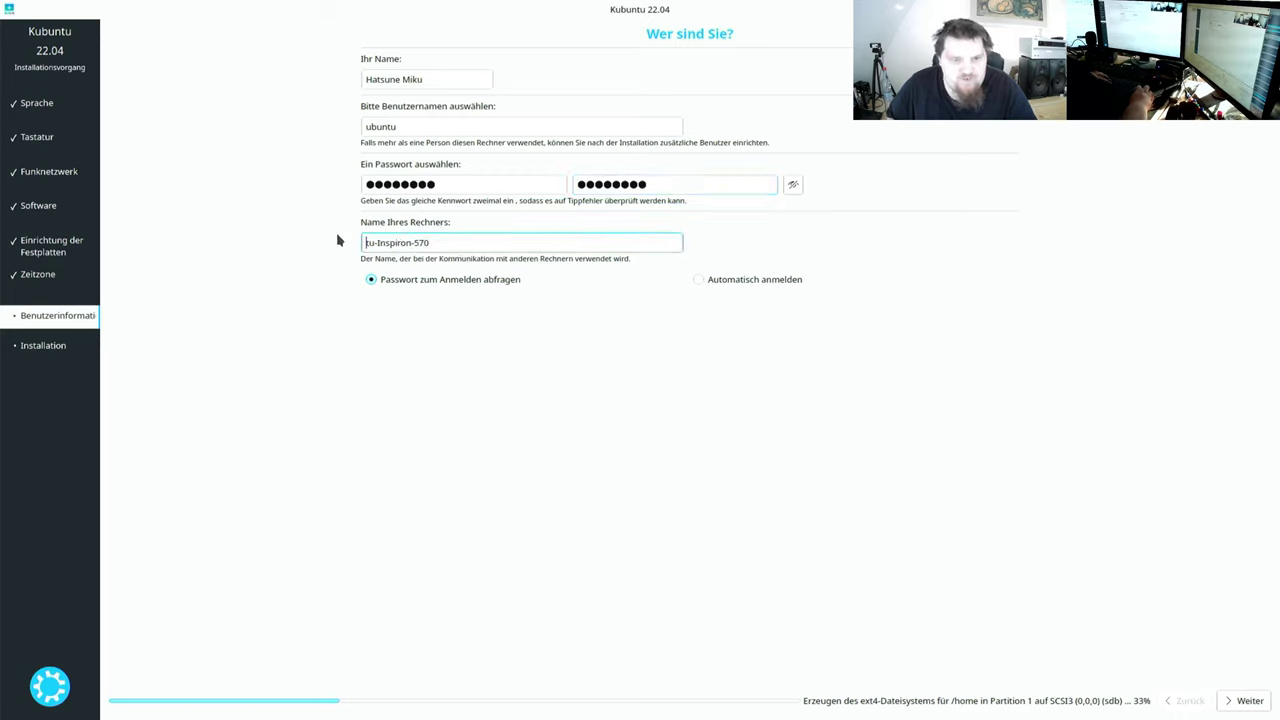
click(774, 280)
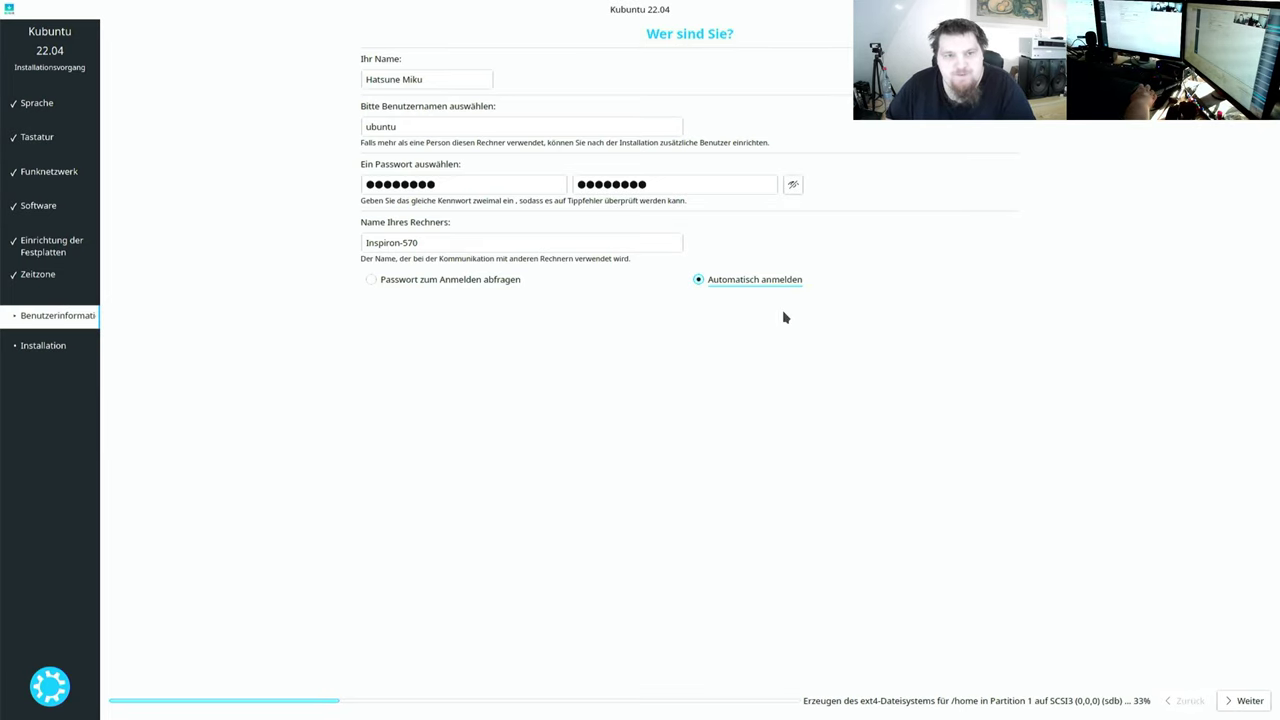
click(1248, 699)
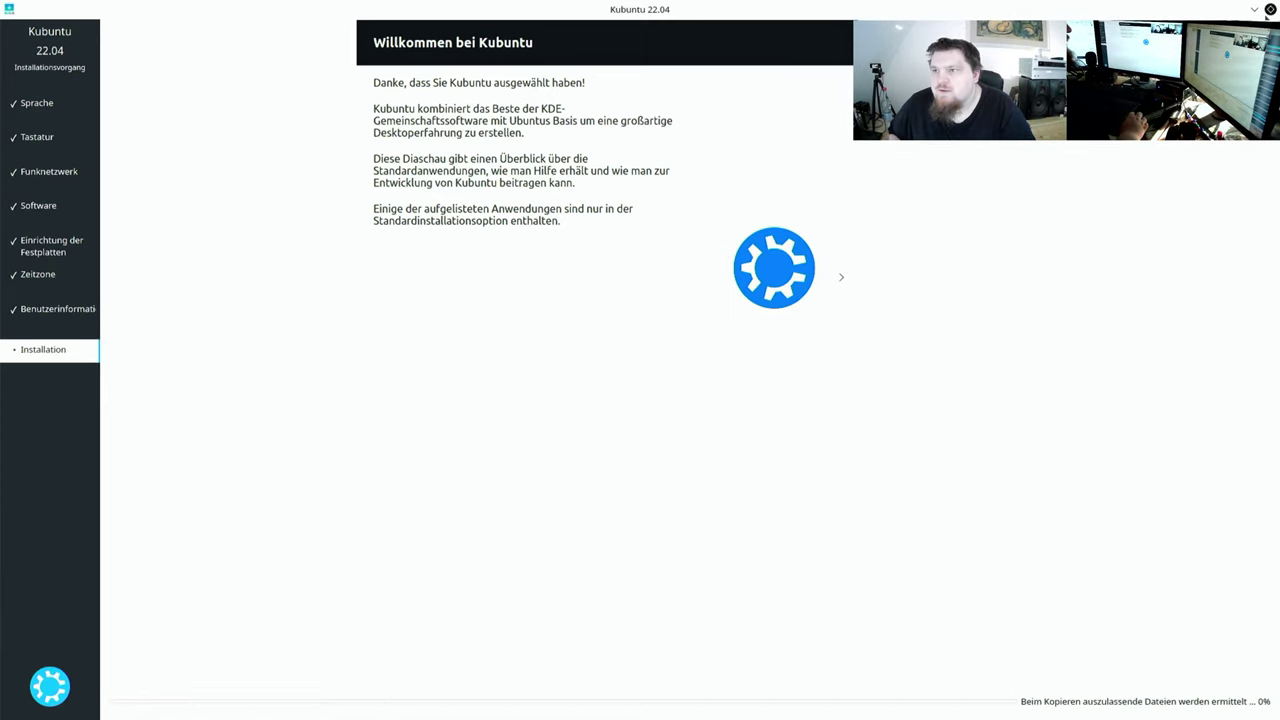
- Restore the maximized installer to a window while files copy
click(1270, 9)
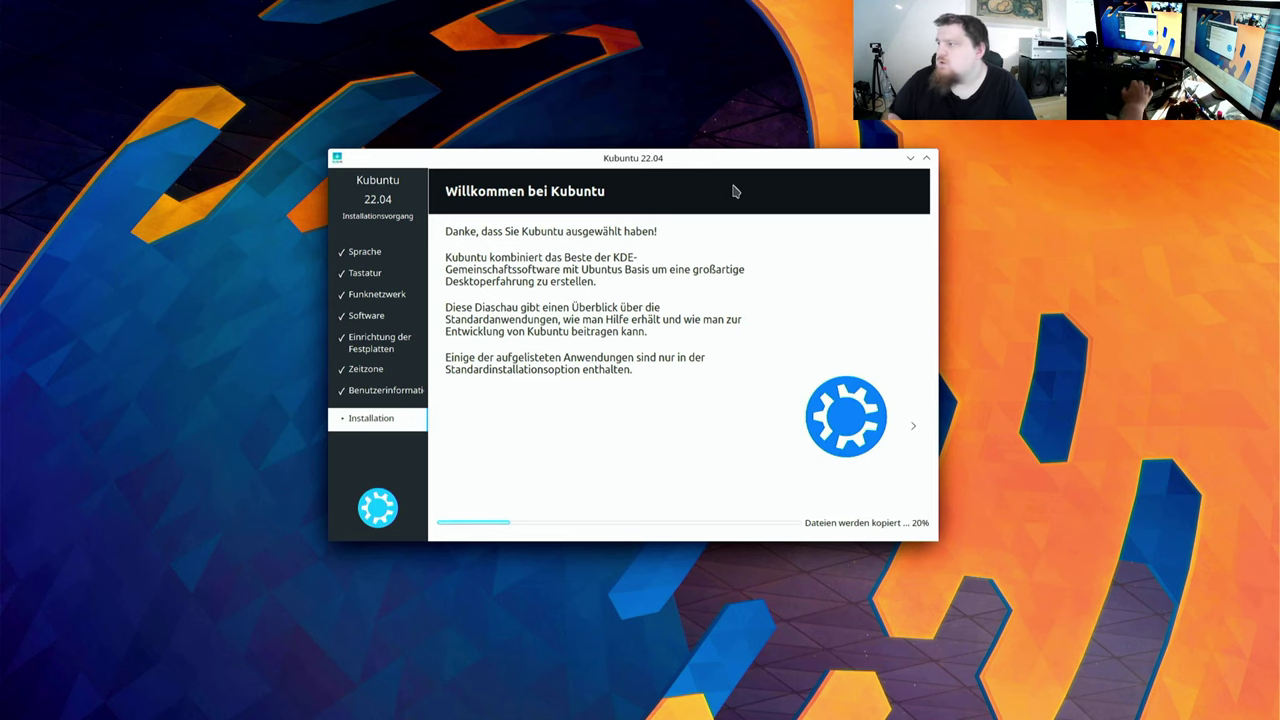
- Move the installer window near the top and widen it to full screen width, briefly maximizing and restoring it
drag(762, 156, 437, 111)
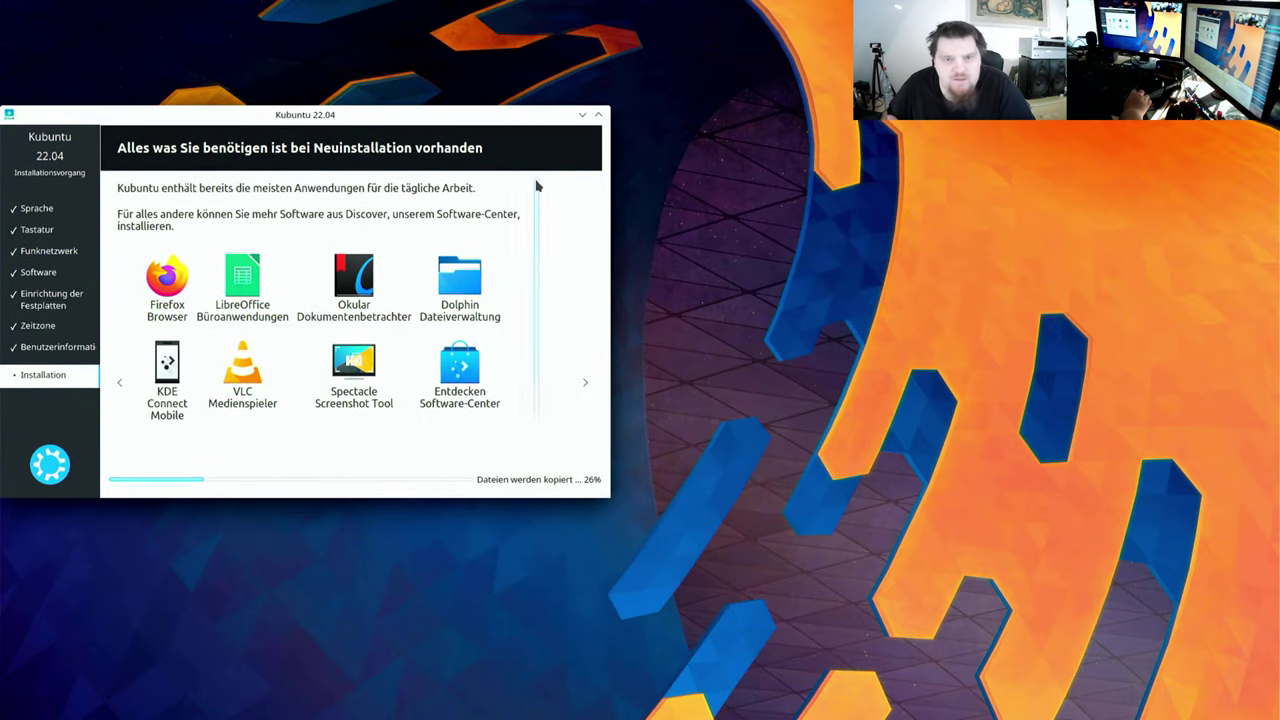
drag(610, 235, 1279, 170)
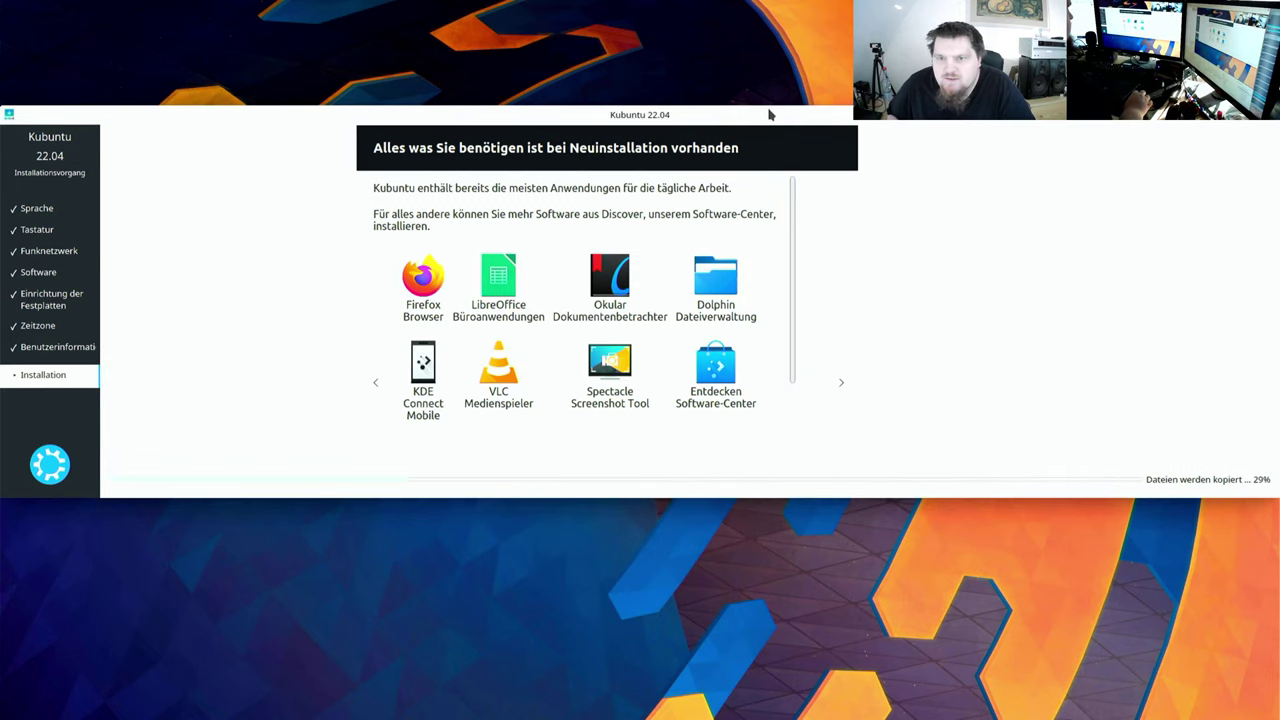
drag(770, 110, 768, 125)
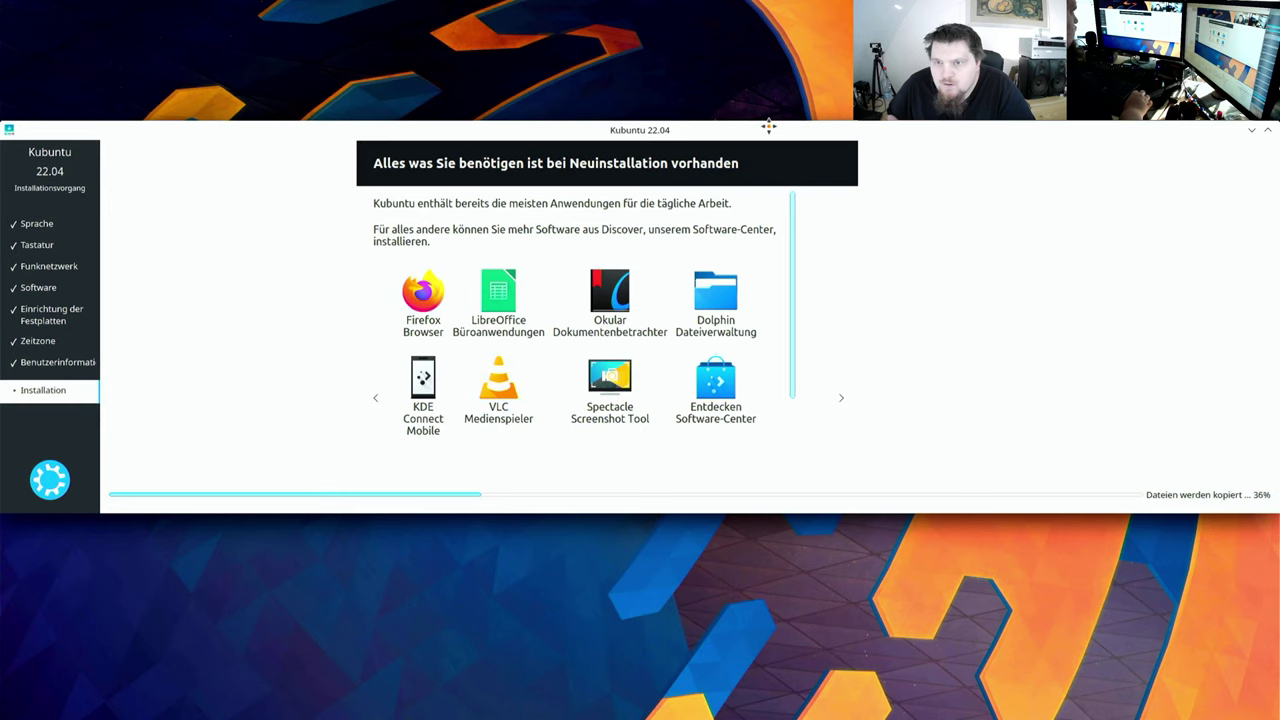
double_click(771, 129)
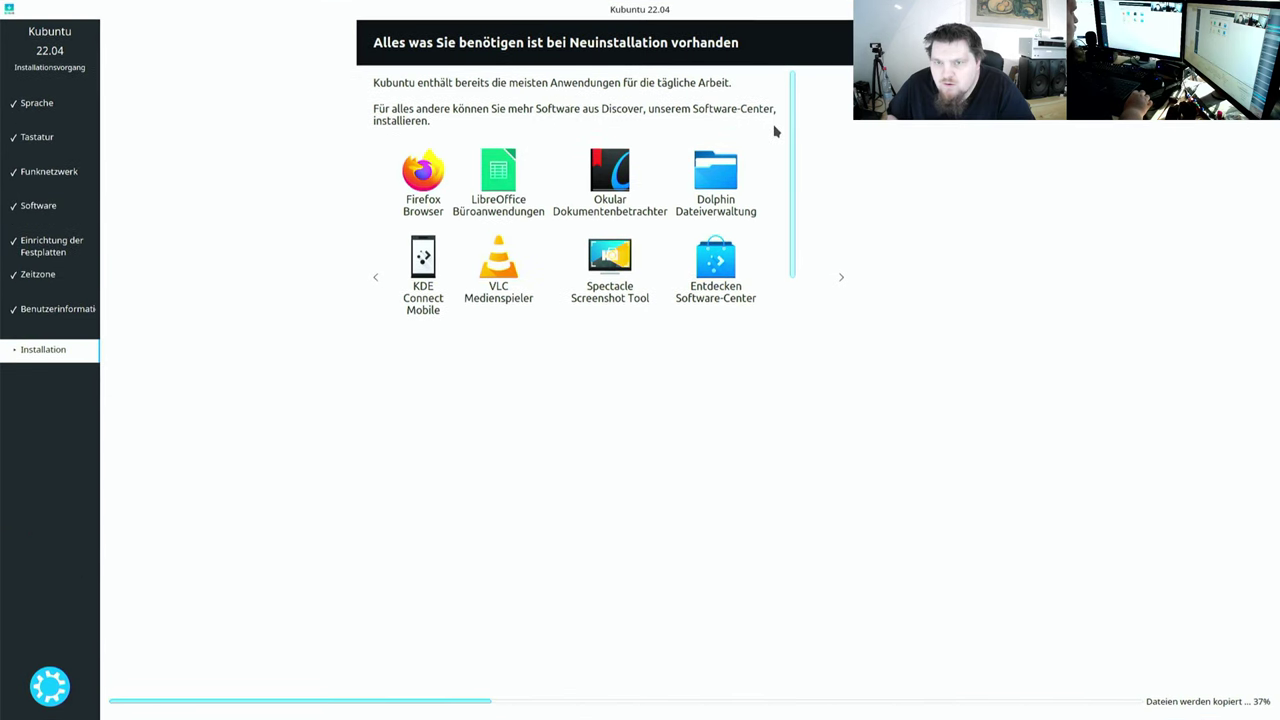
double_click(803, 11)
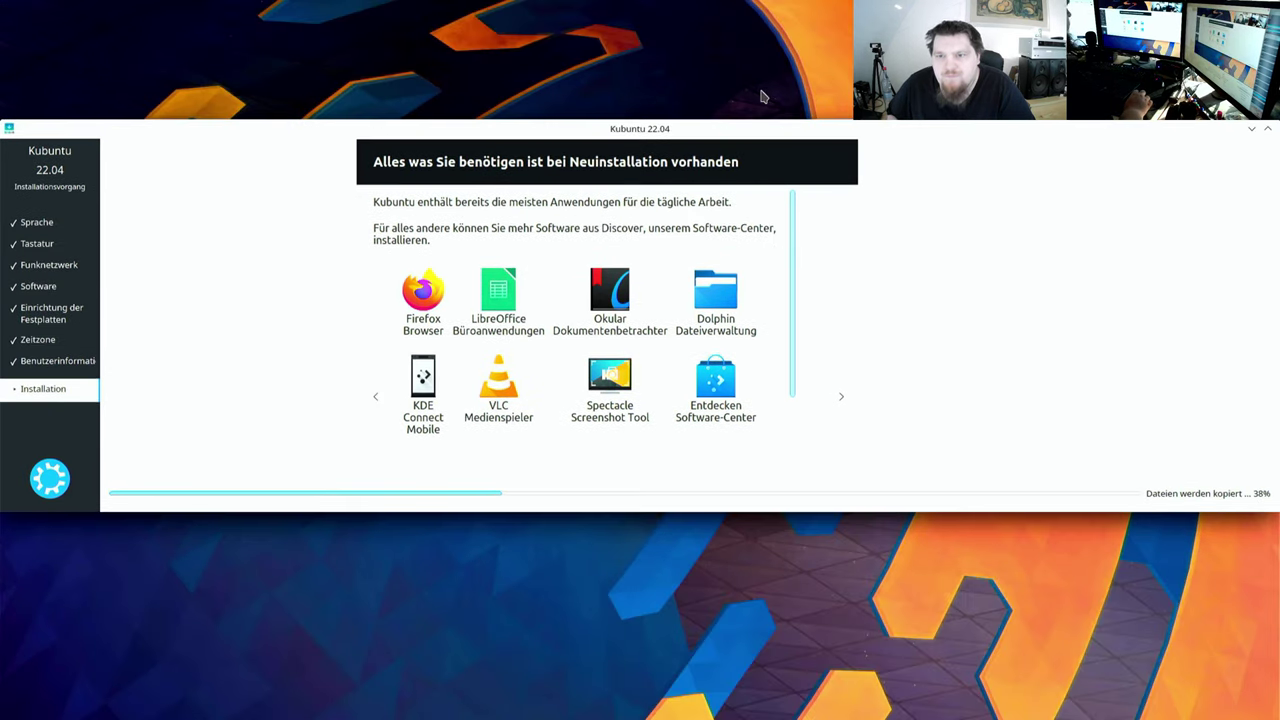
drag(757, 129, 751, 130)
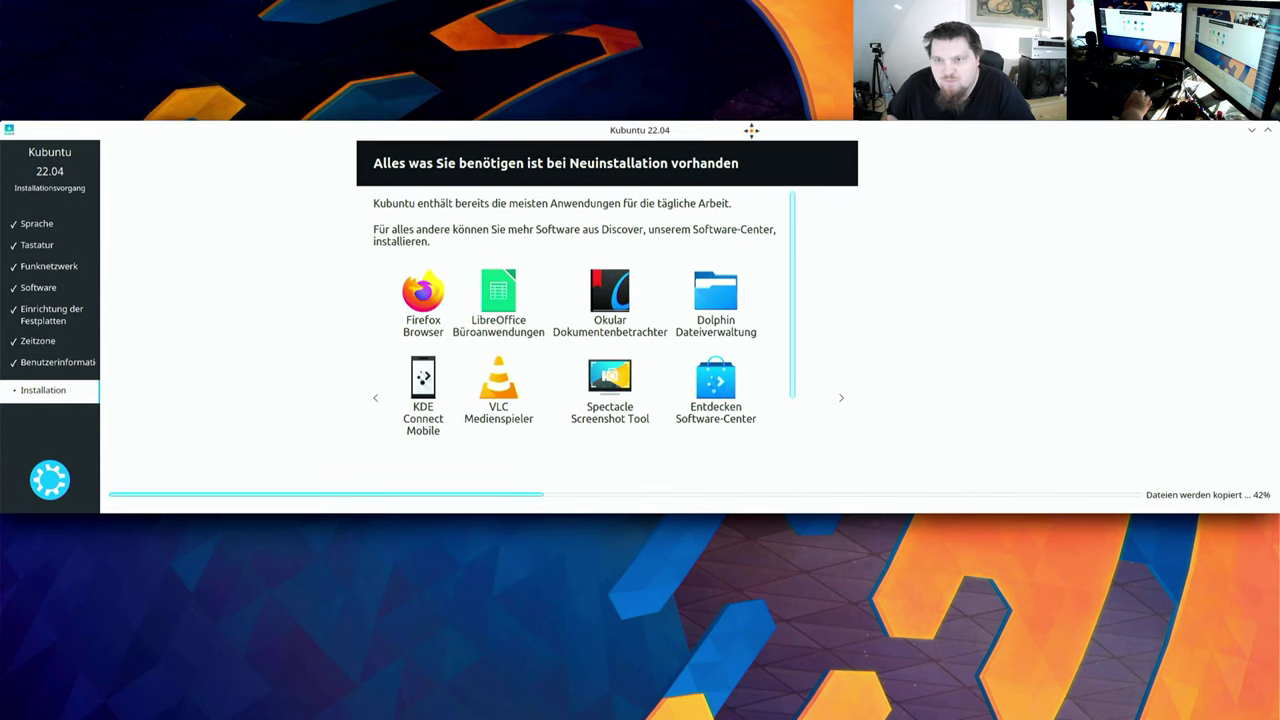
drag(752, 130, 753, 129)
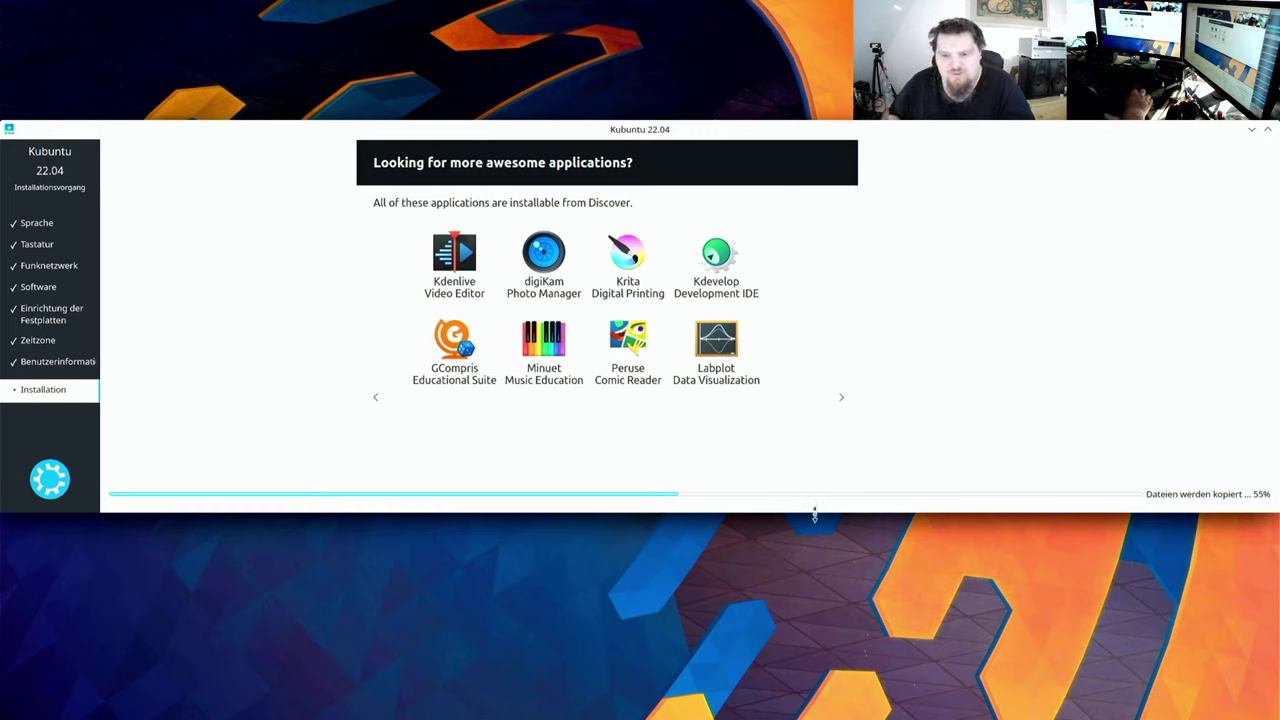
- Stretch the installer window down to the screen bottom and wait for copying to finish
drag(814, 516, 681, 709)
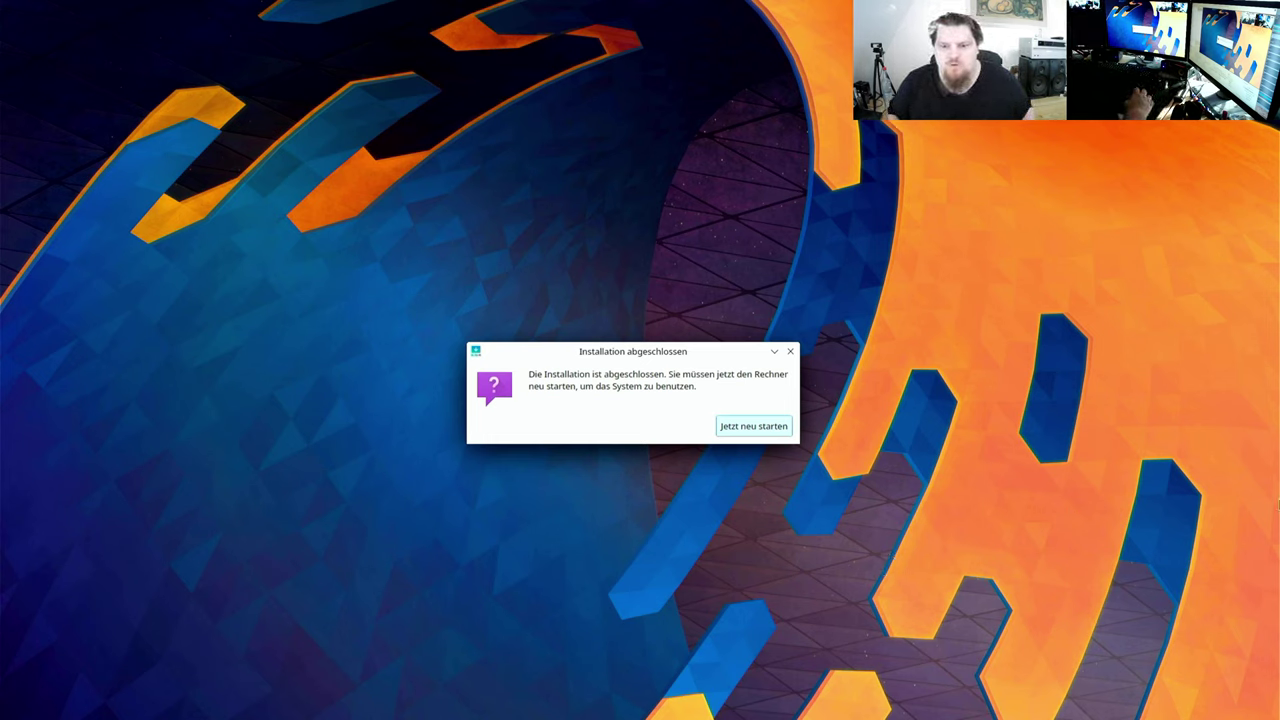
- Choose 'Jetzt neu starten' in the 'Installation abgeschlossen' dialog to reboot
click(767, 428)
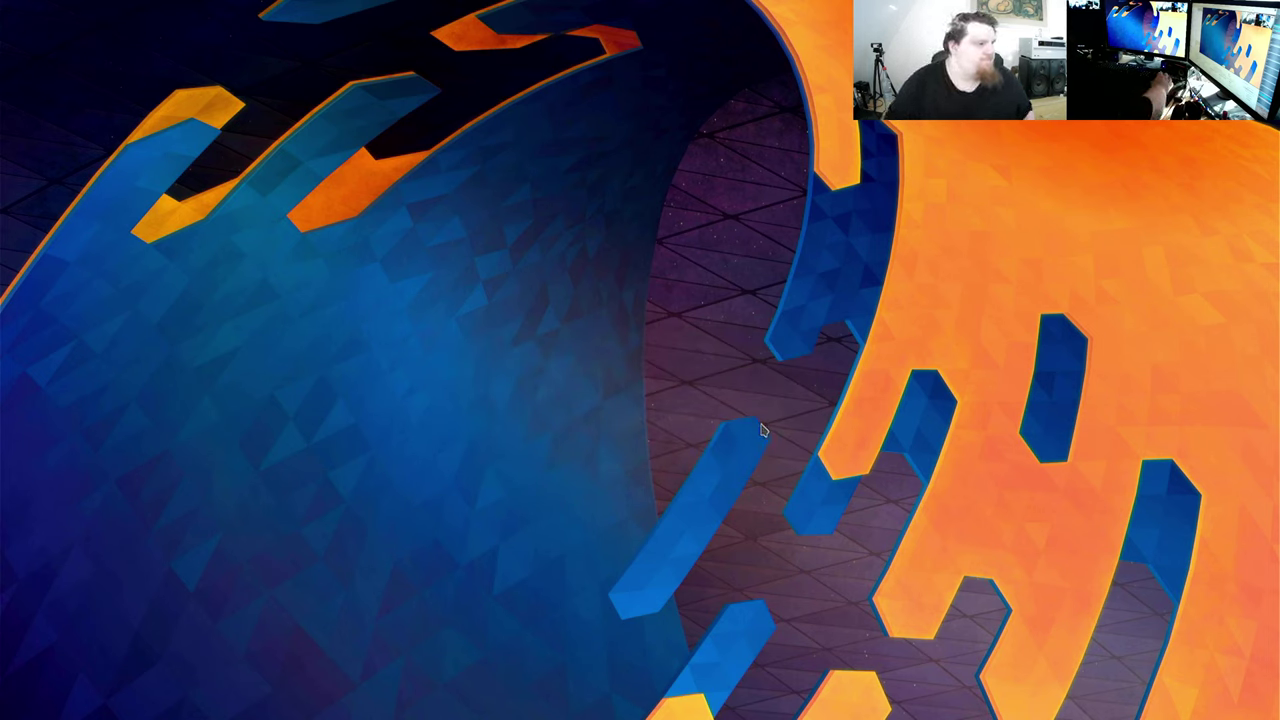
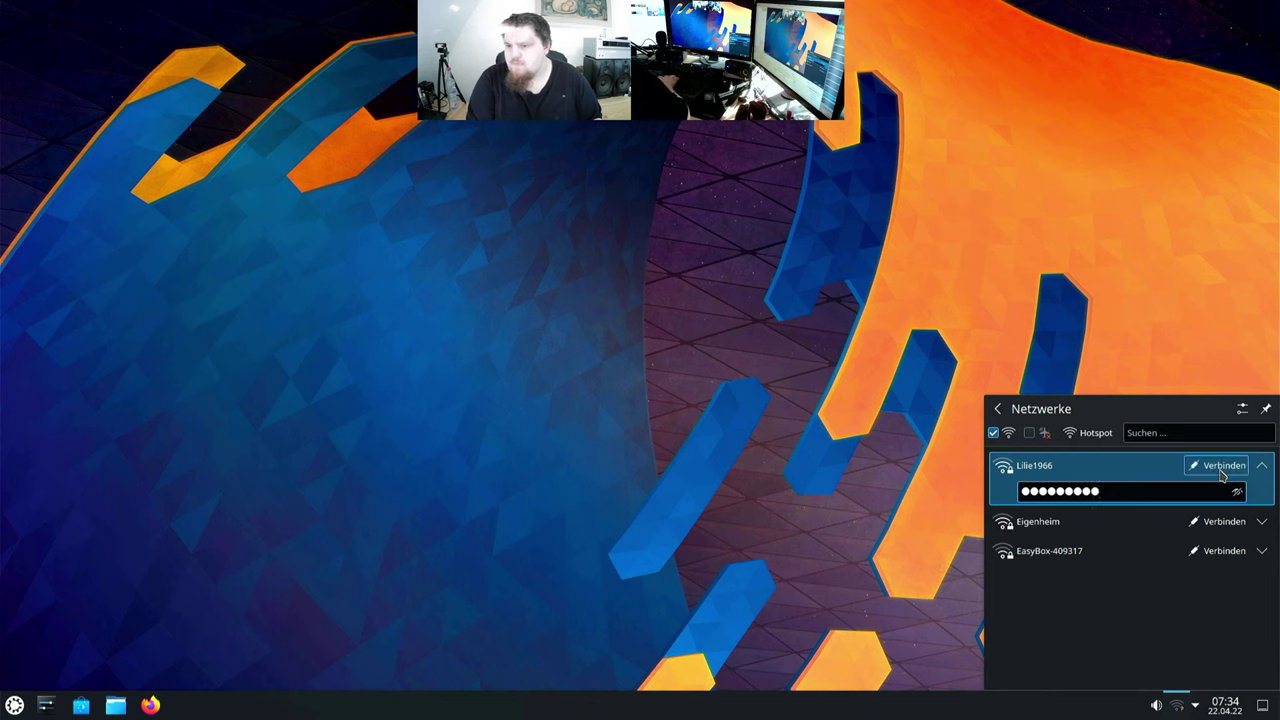
- Connect to the Lilie1966 network with its Wi-Fi password, declining both KDE wallet prompts
click(1220, 471)
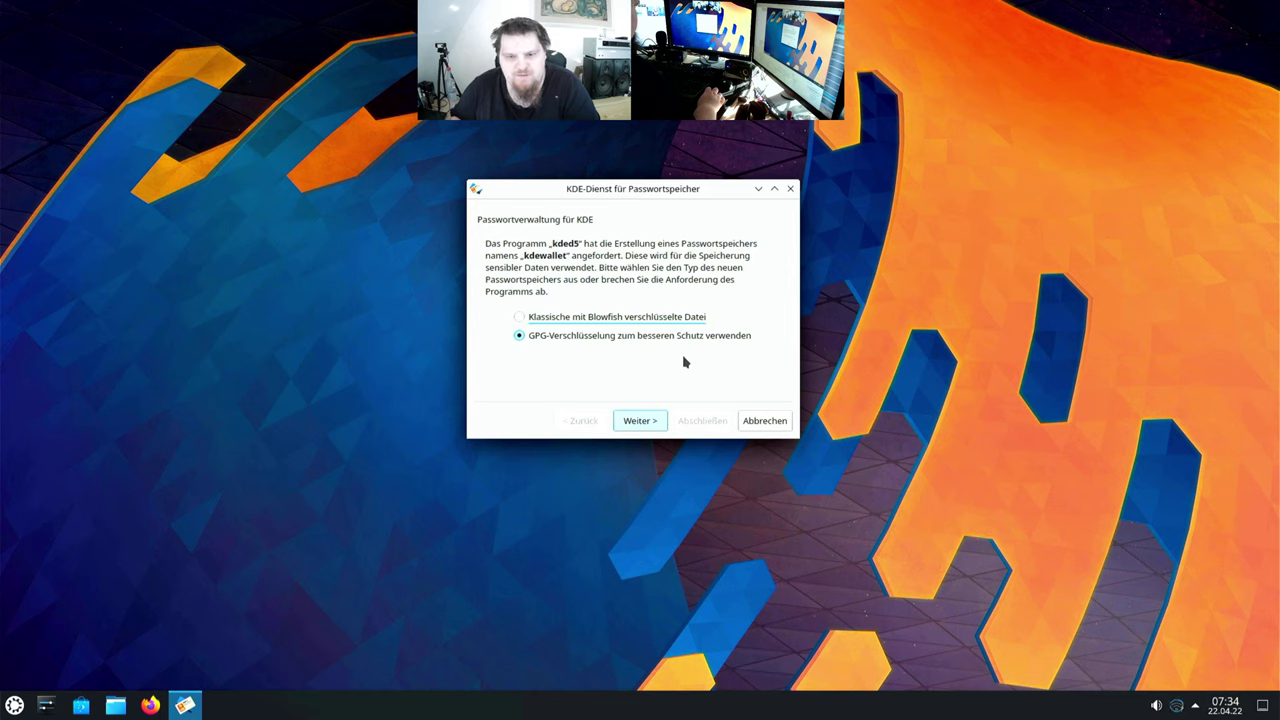
click(764, 421)
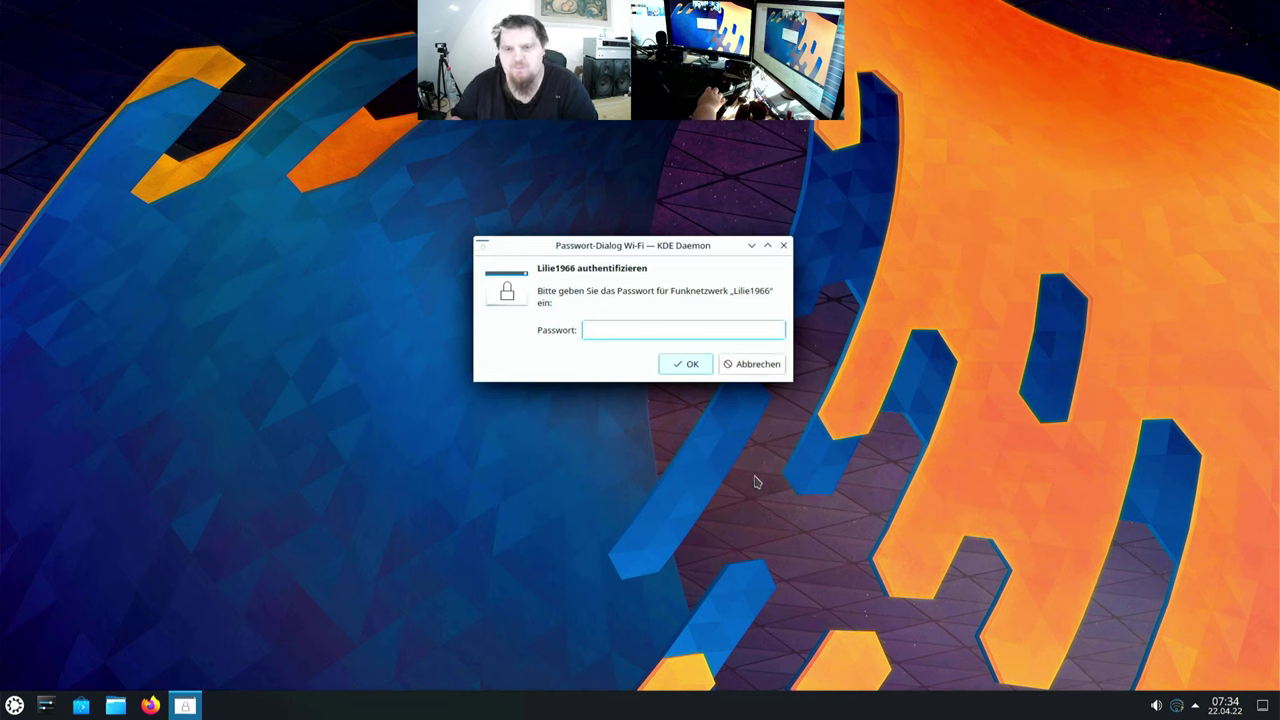
text(x)
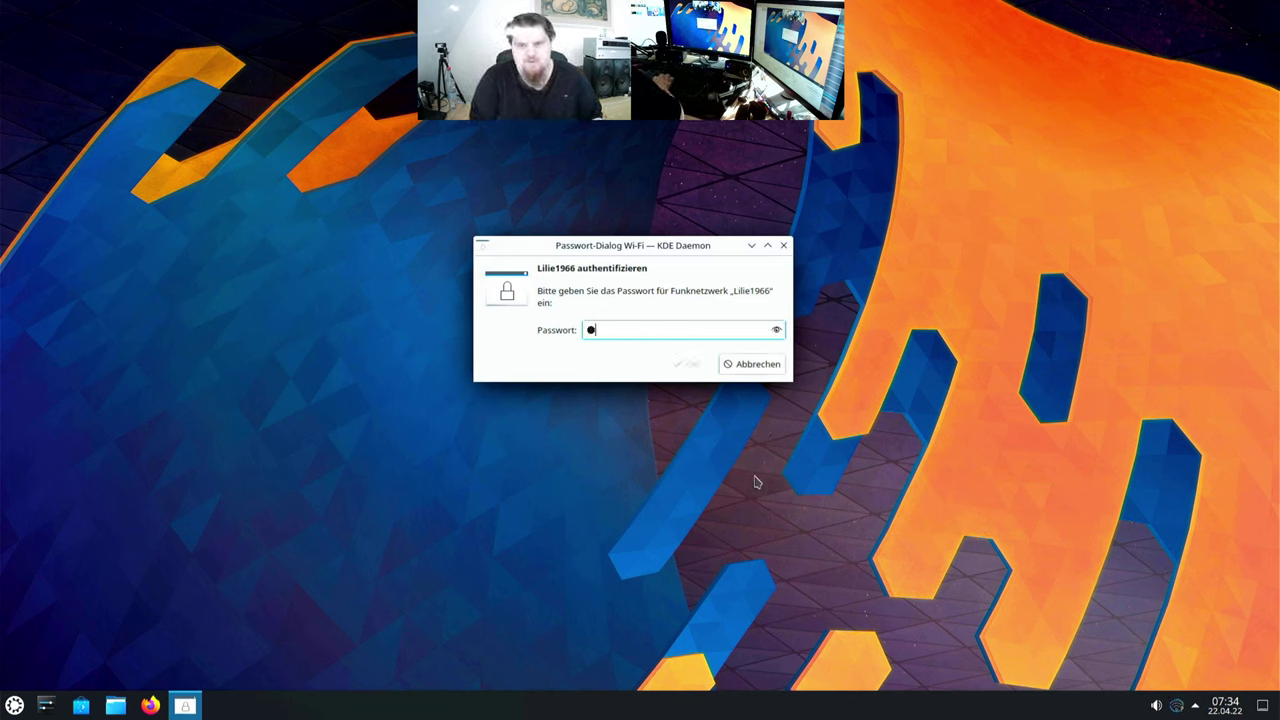
text(xxx)
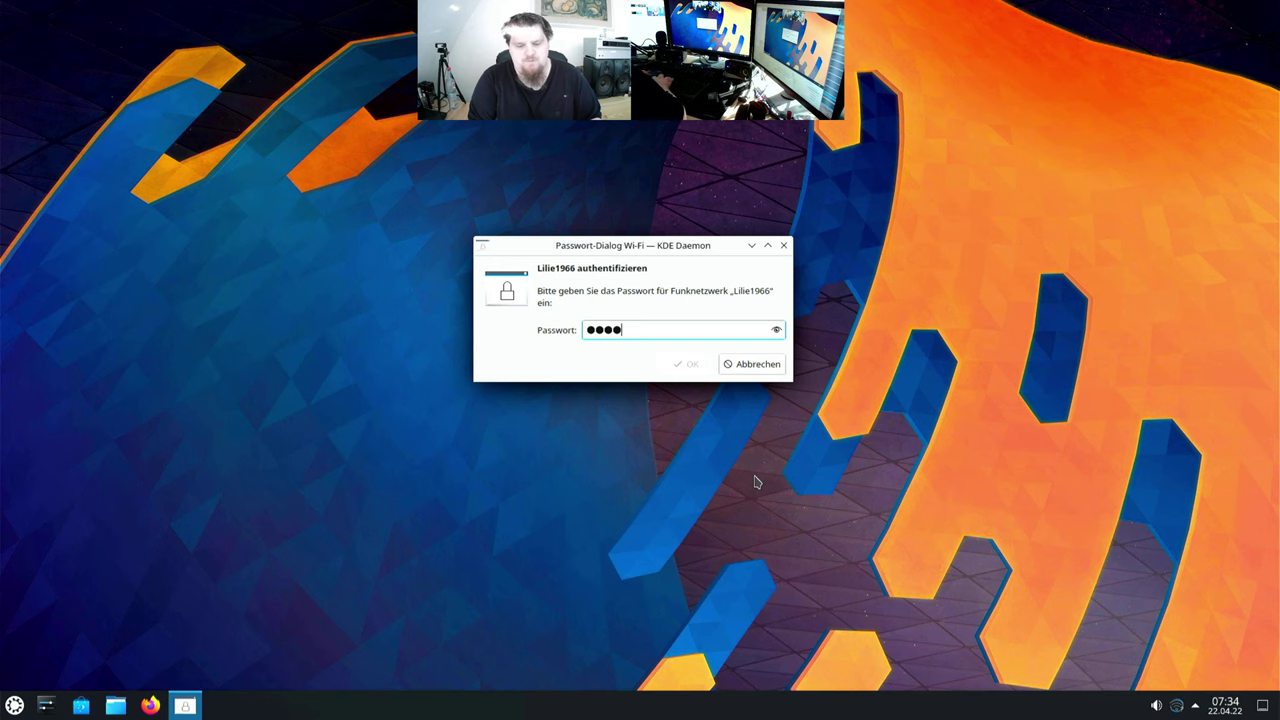
text(xxxxx)
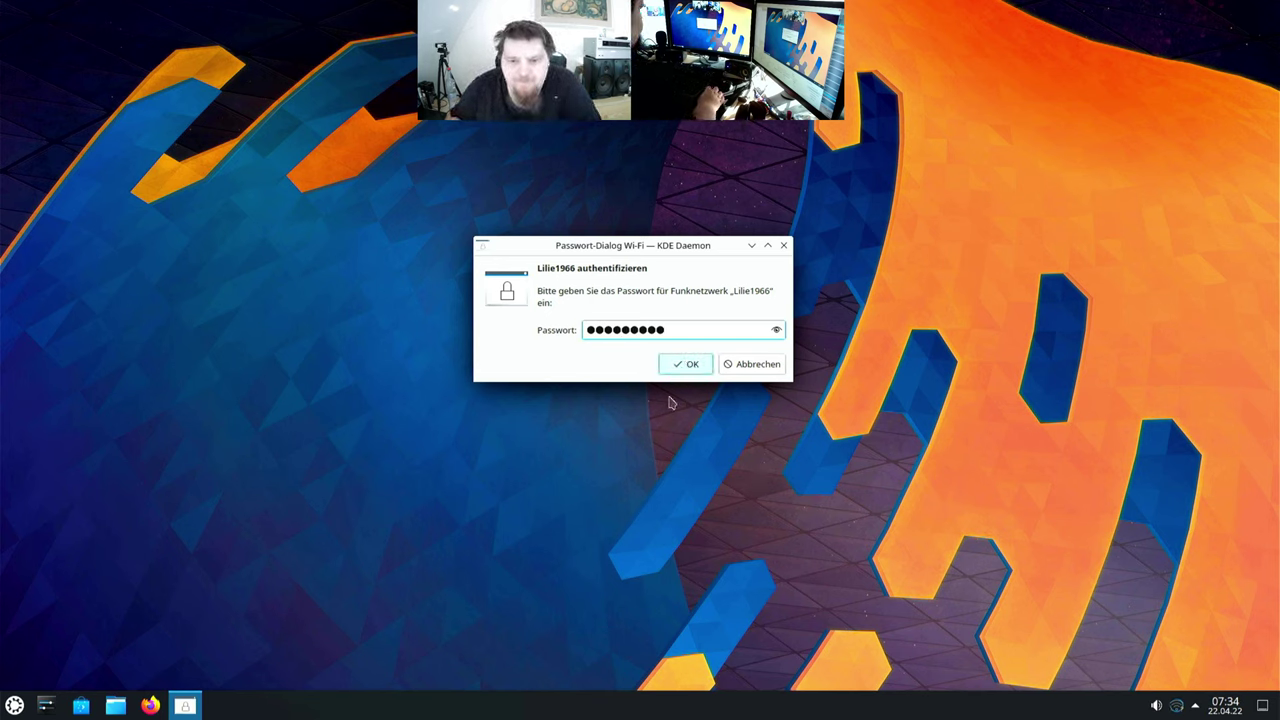
click(681, 366)
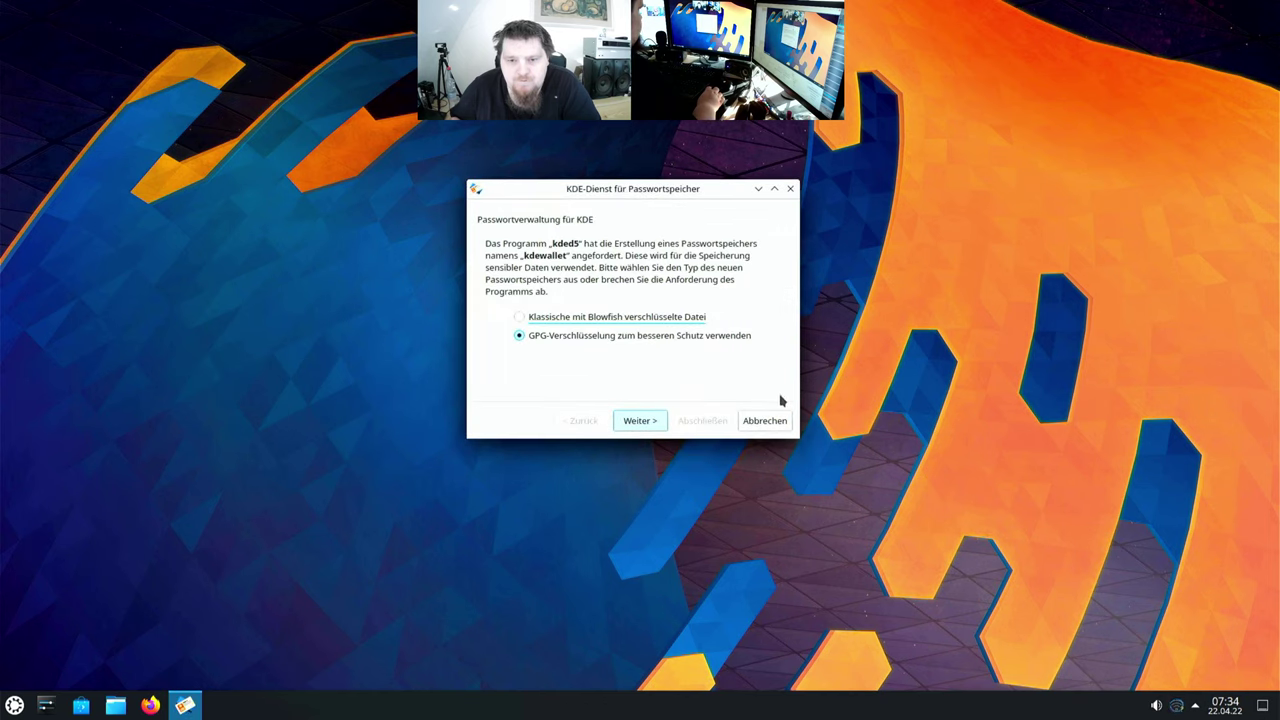
click(783, 421)
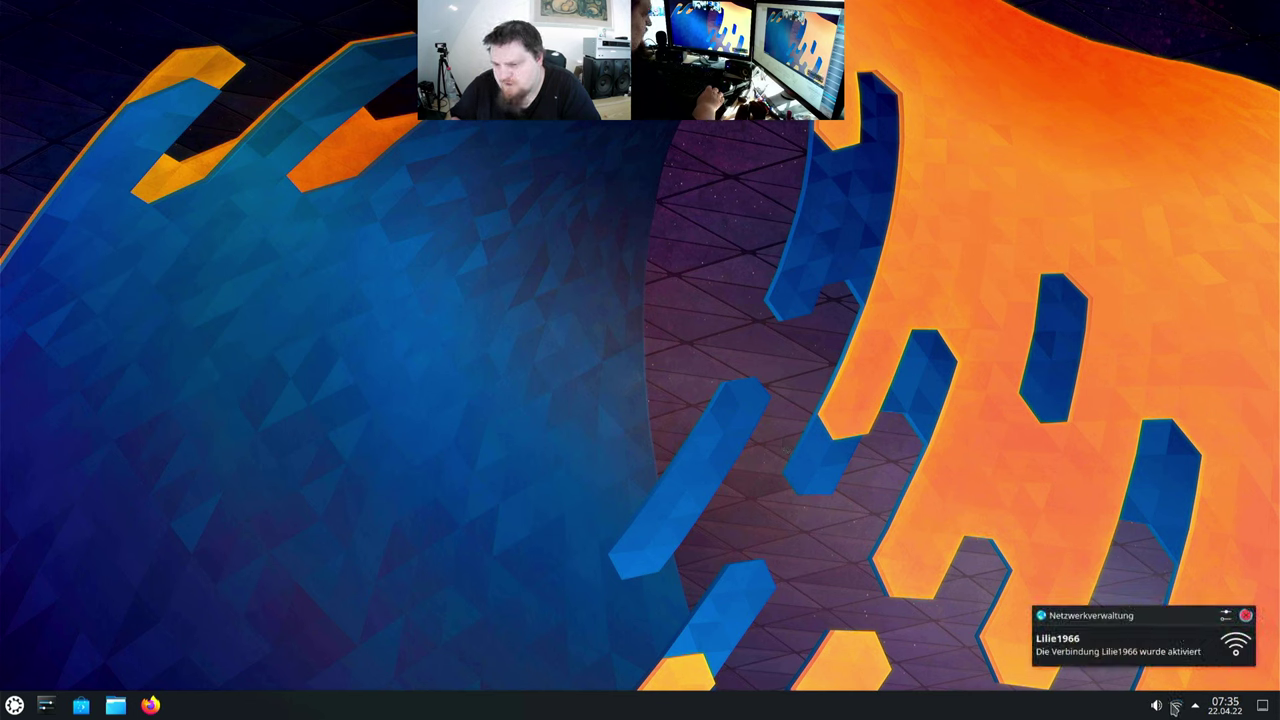
- Open the network connection settings, dismiss the wallet prompt, and widen the window to show the form
click(1193, 684)
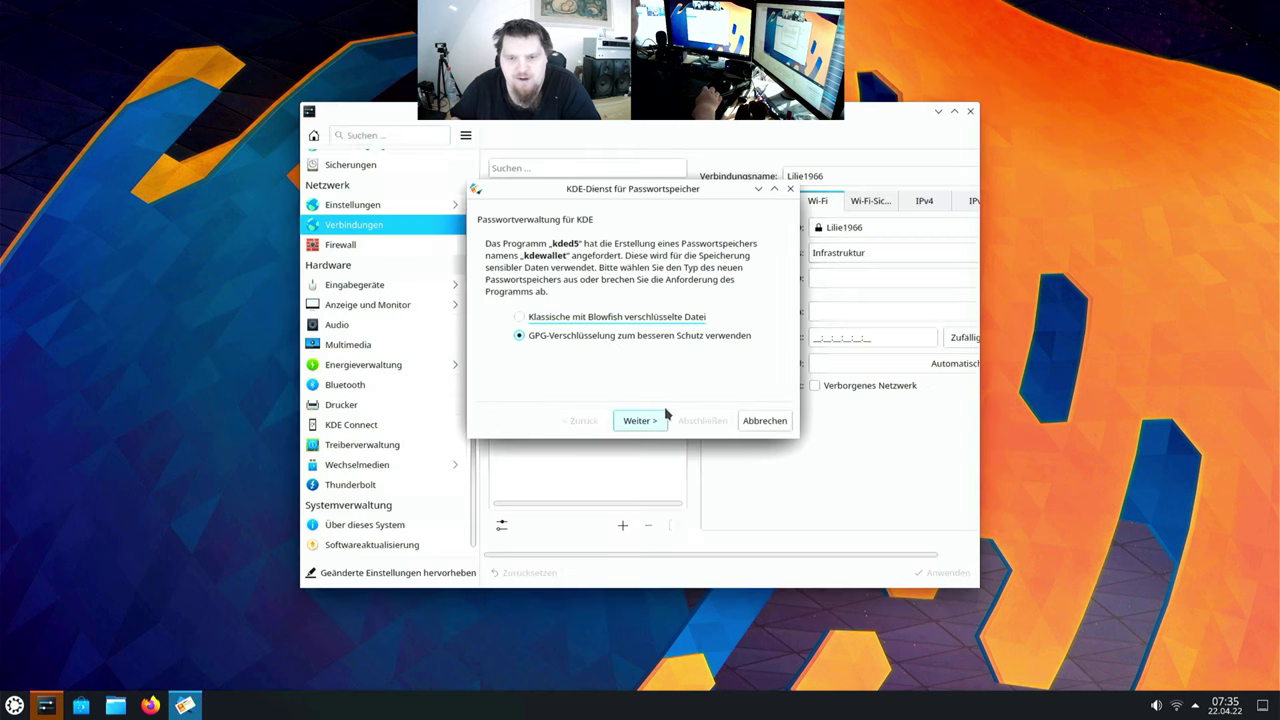
click(776, 424)
click(778, 424)
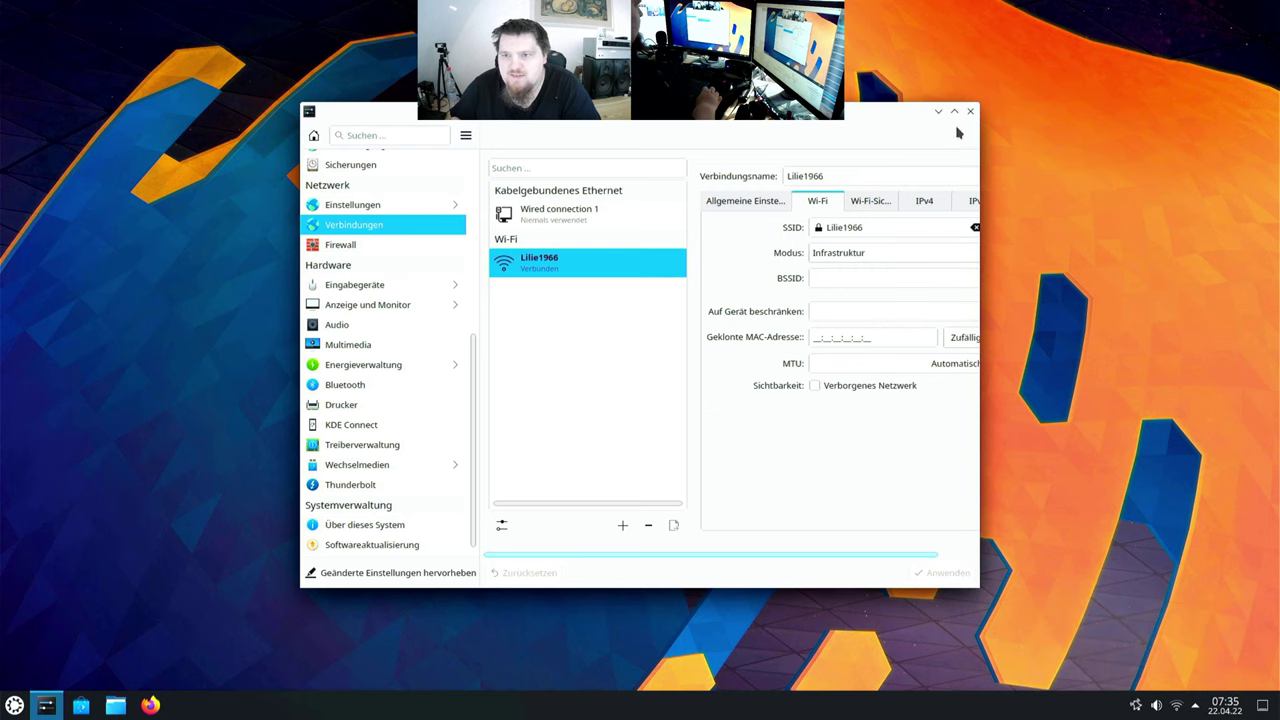
drag(909, 122, 646, 192)
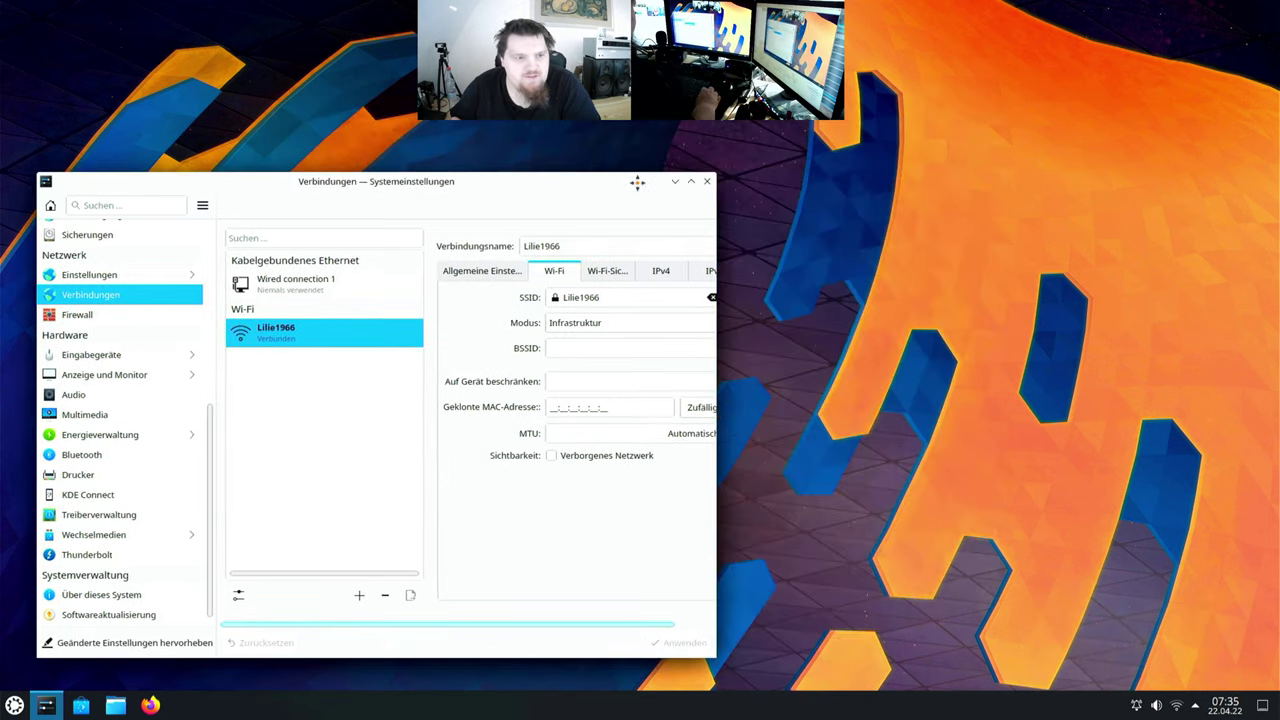
drag(720, 374, 1211, 376)
click(601, 380)
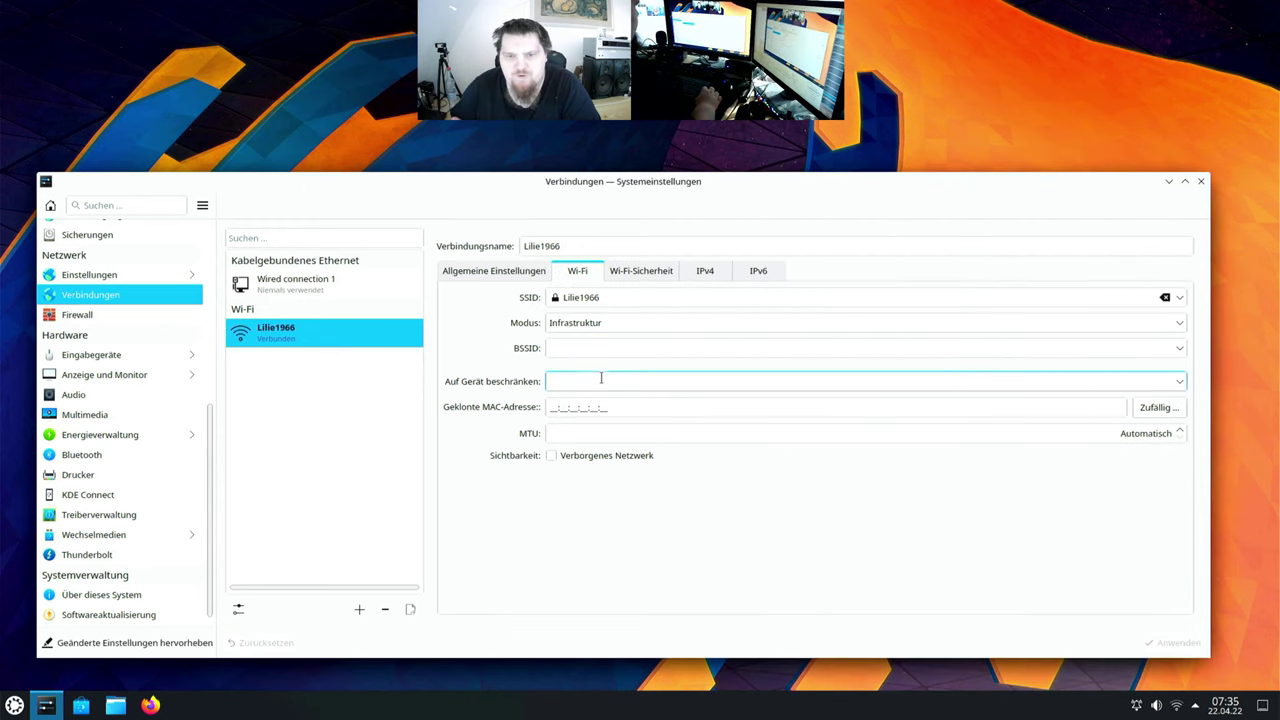
- Under Wi-Fi-Sicherheit, store the password unencrypted for all users, re-enter it and apply
click(654, 278)
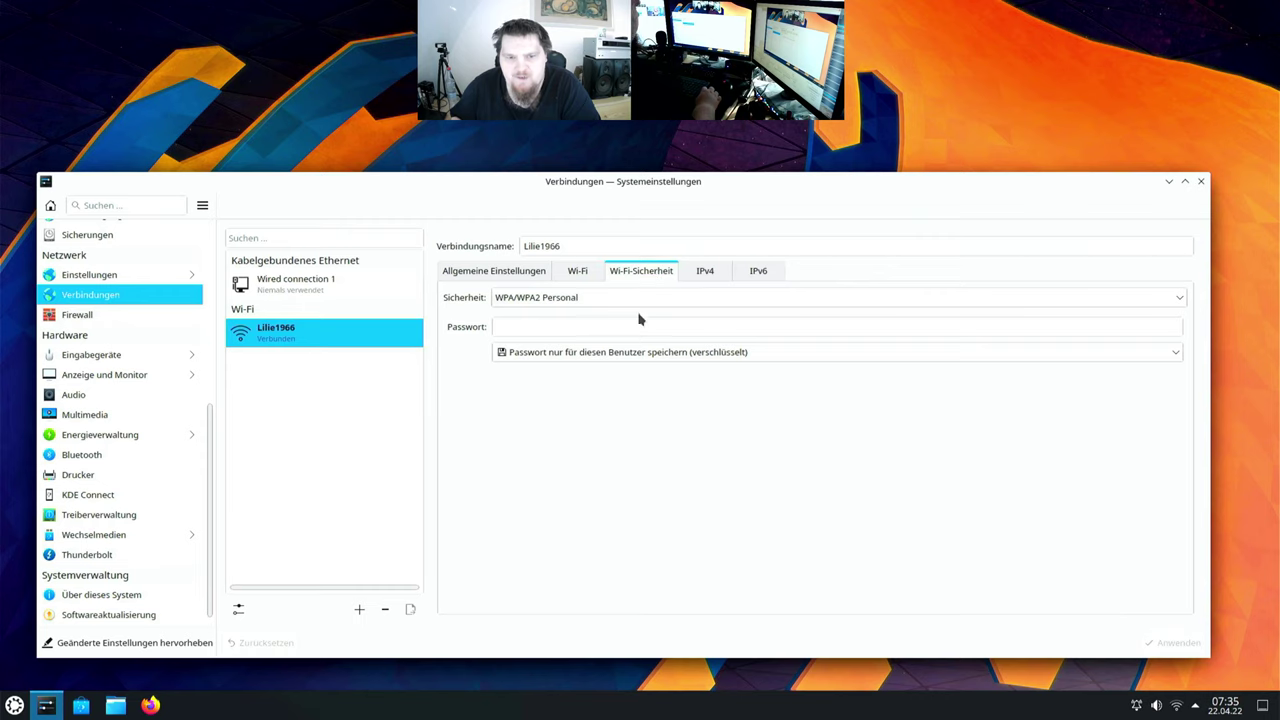
click(646, 352)
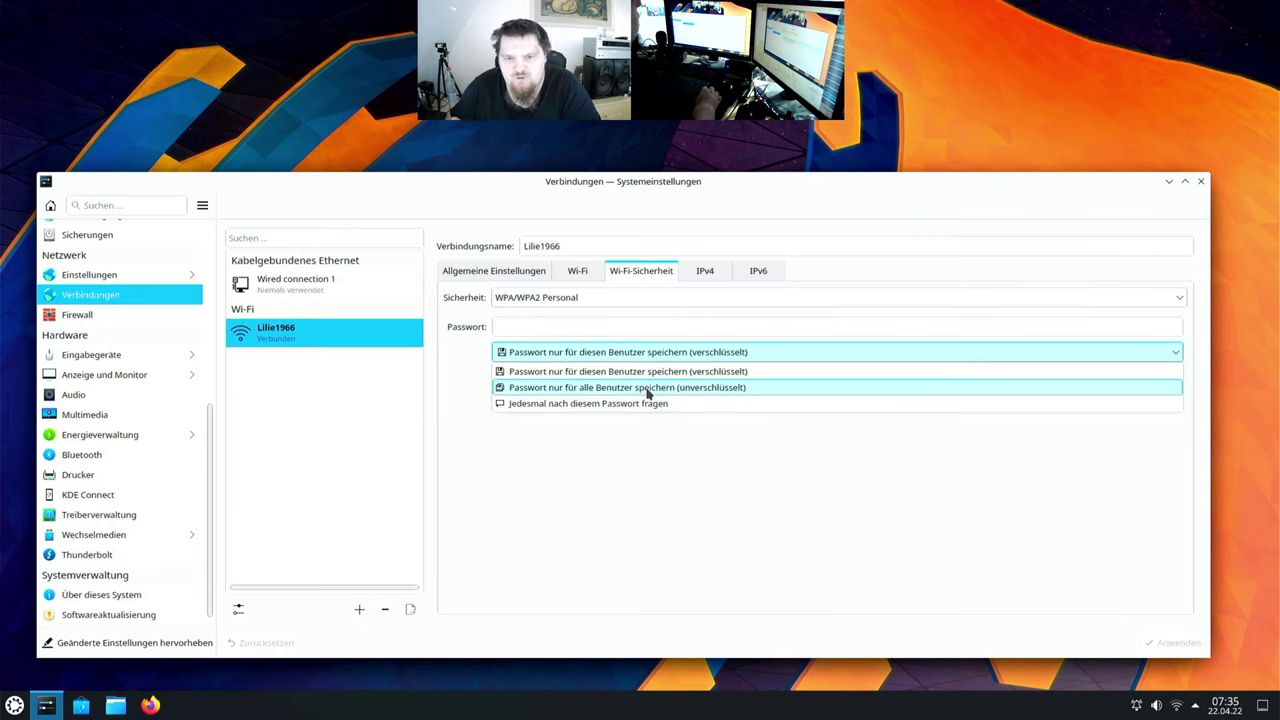
click(647, 388)
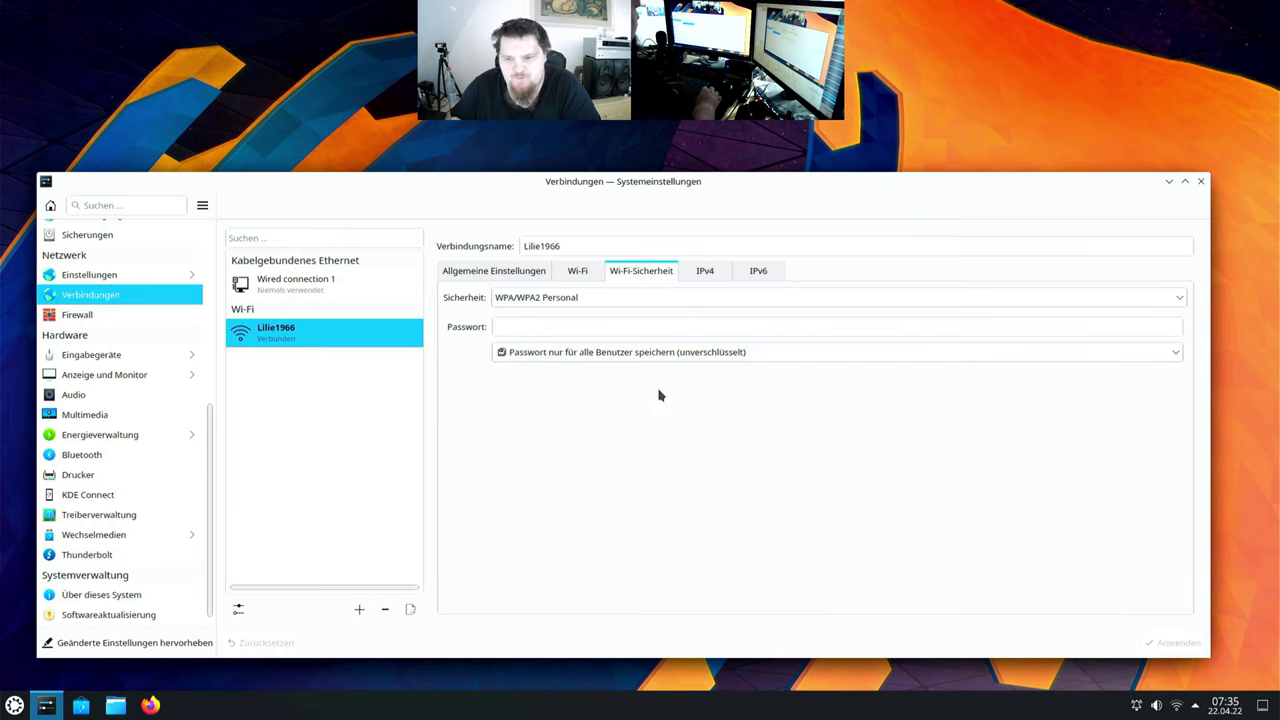
click(602, 329)
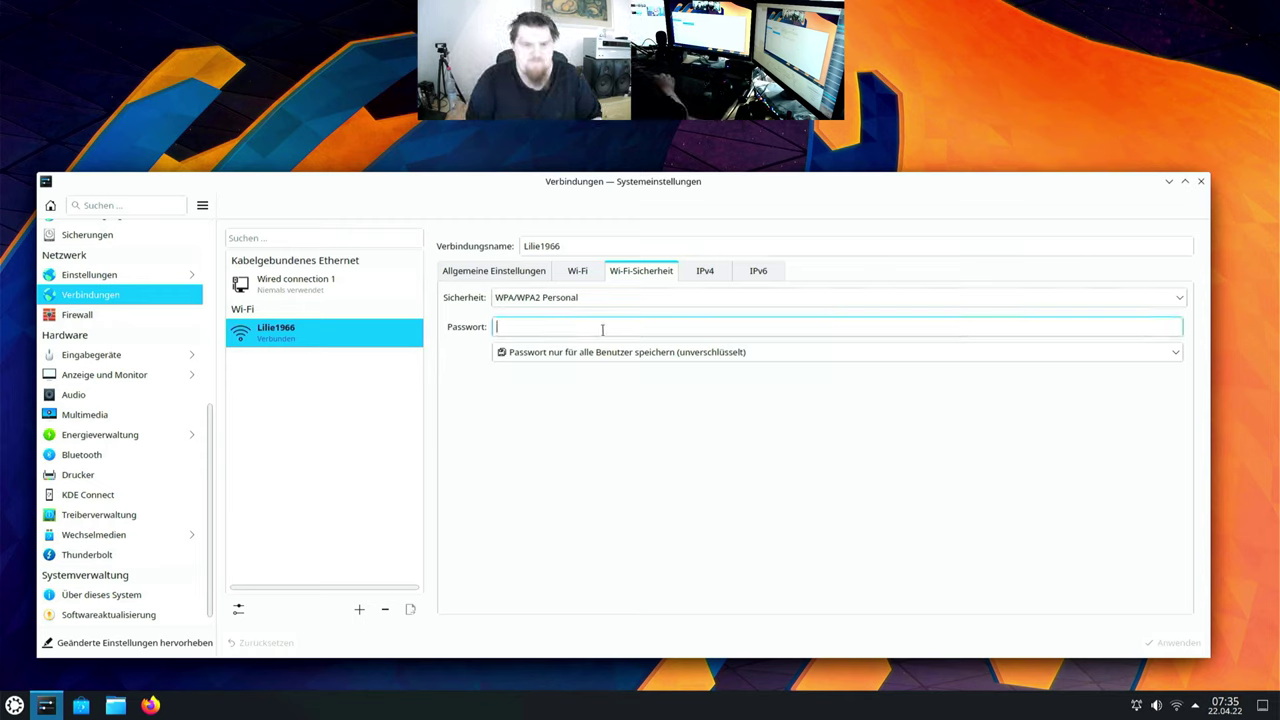
text(*****)
key(BackSpace)
key(BackSpace)
key(BackSpace)
key(BackSpace)
key(BackSpace)
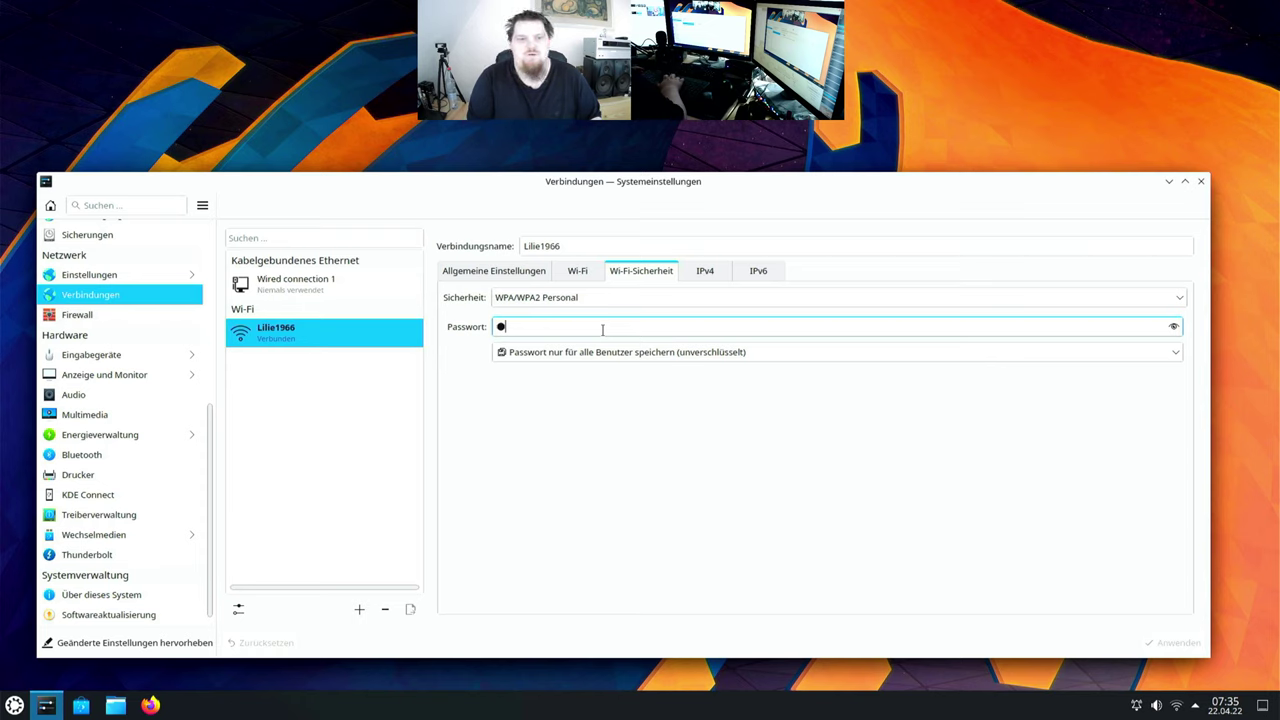
text(**)
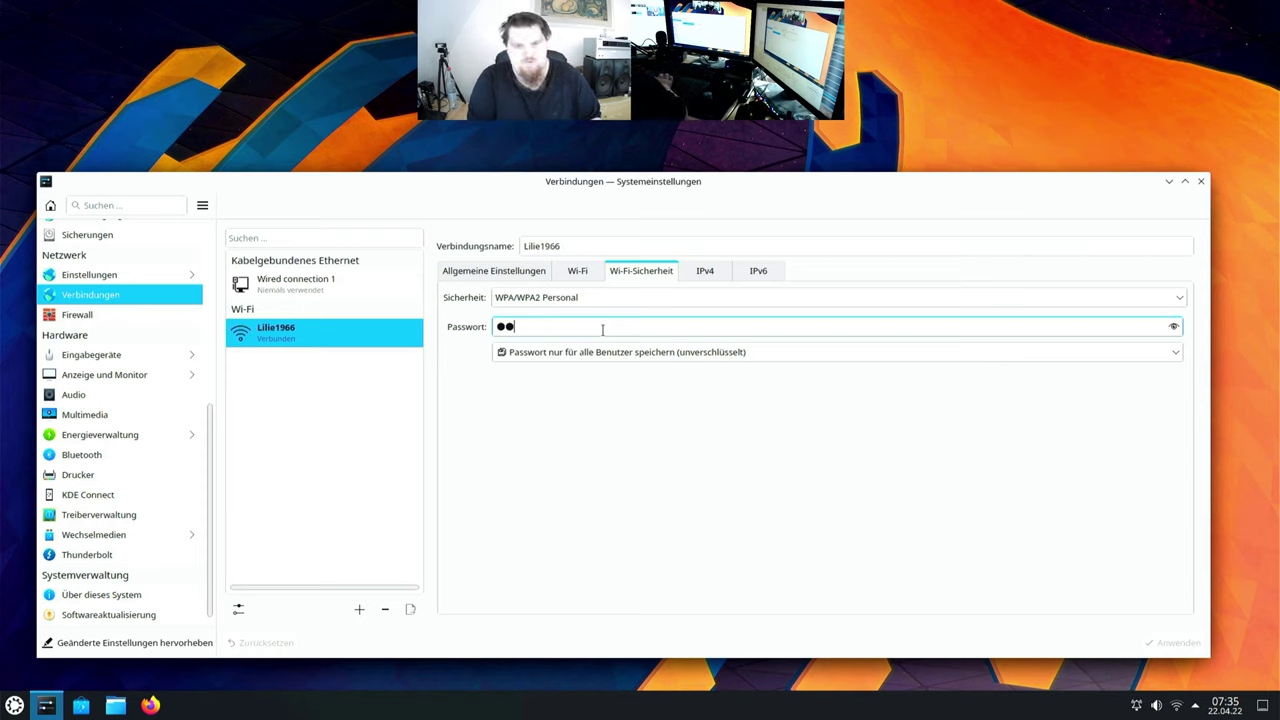
text(**)
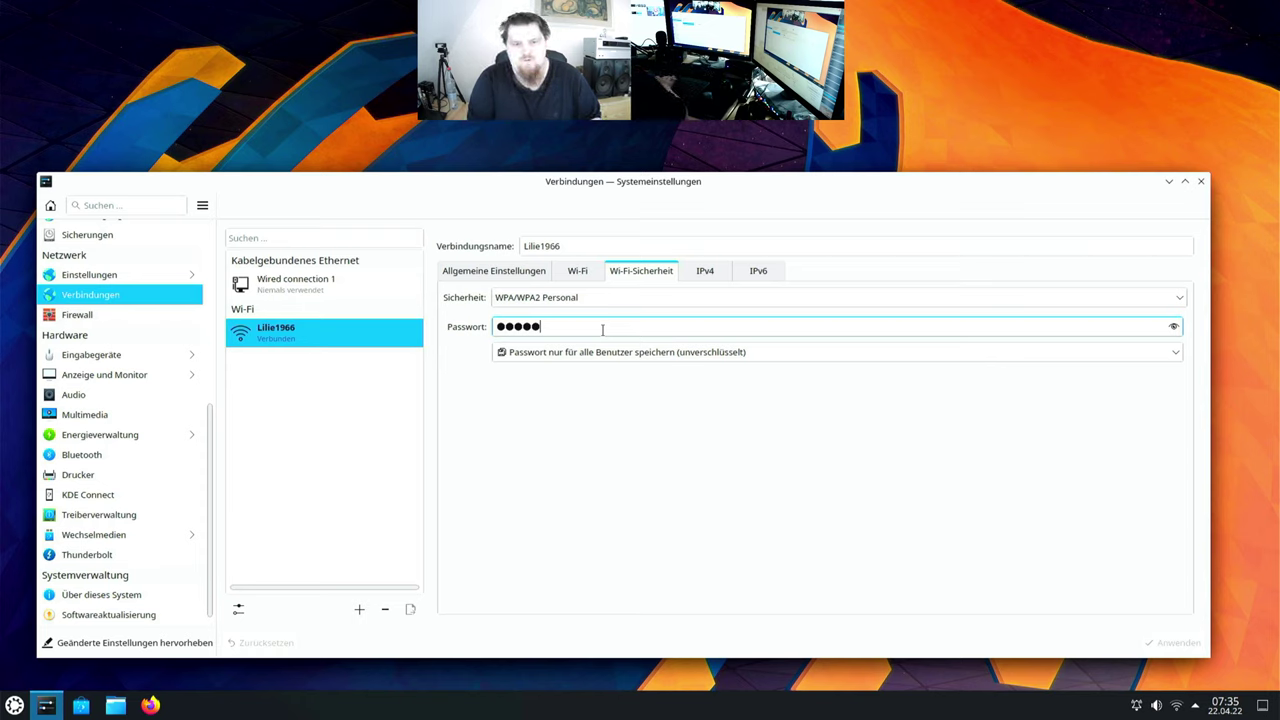
text(****)
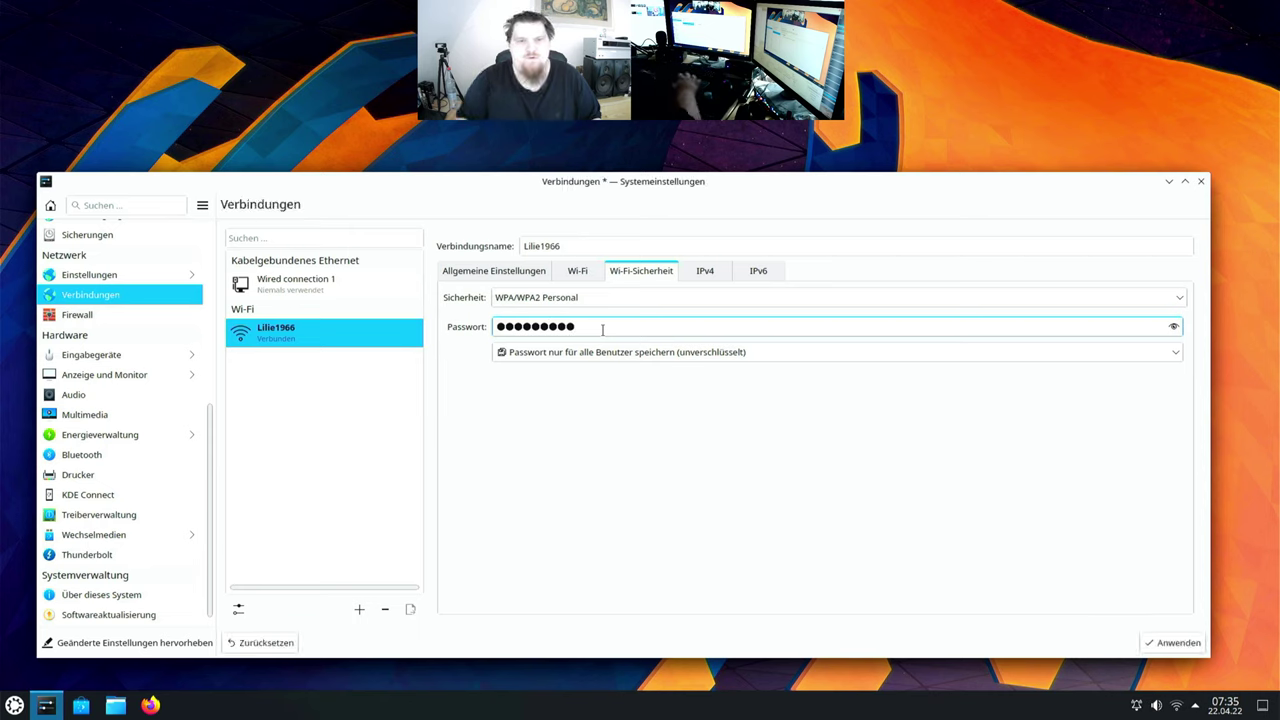
click(1170, 643)
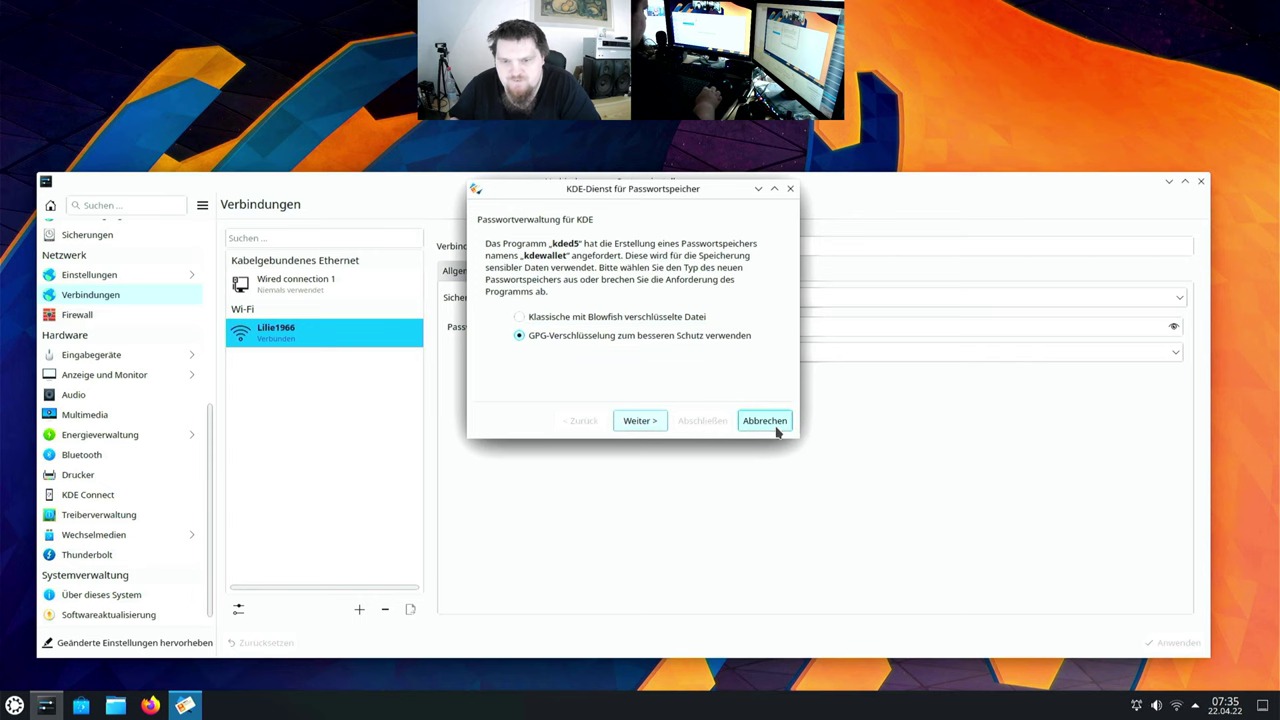
- Decline the wallet prompt, then confirm in reopened settings that the Wi-Fi password was kept and close them
click(765, 421)
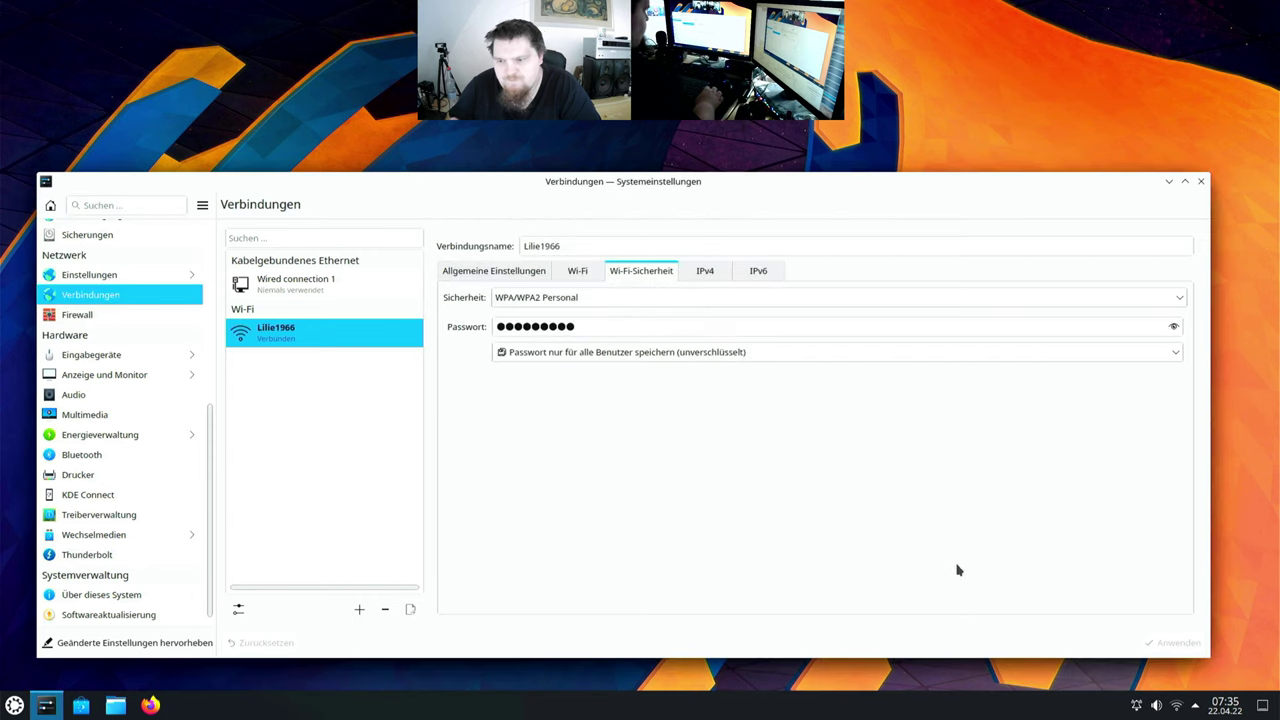
click(1201, 181)
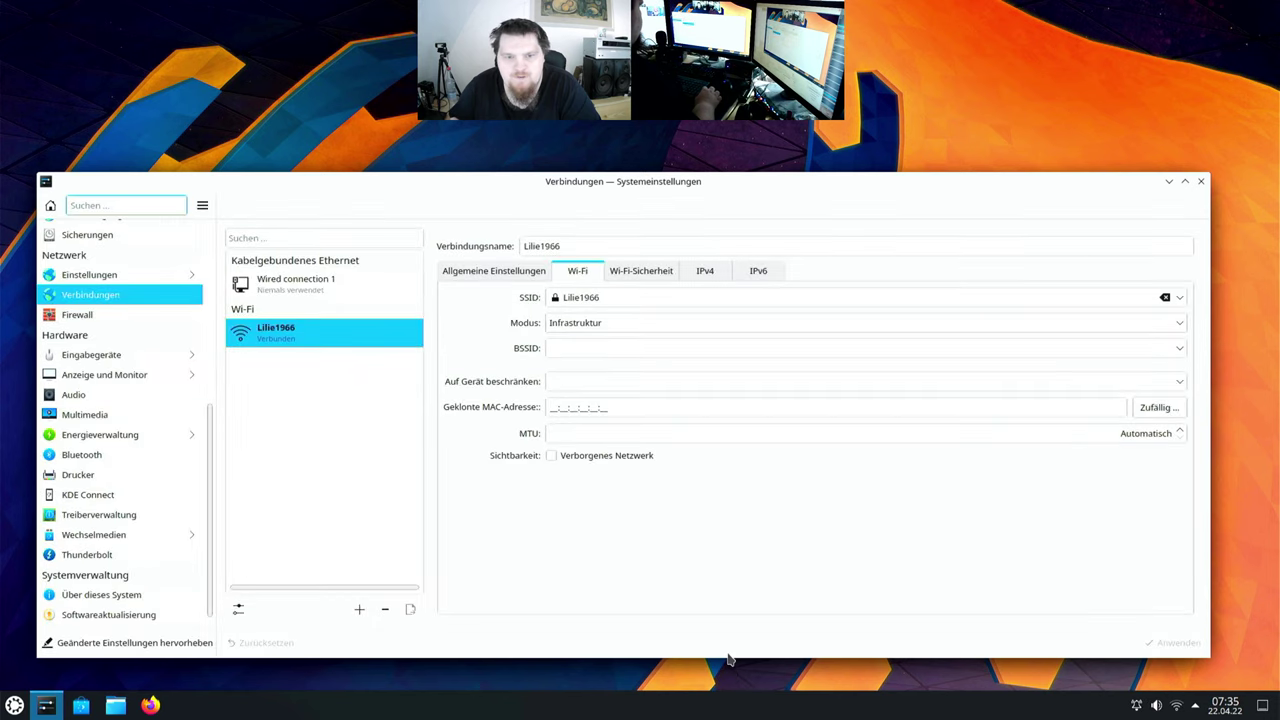
click(666, 279)
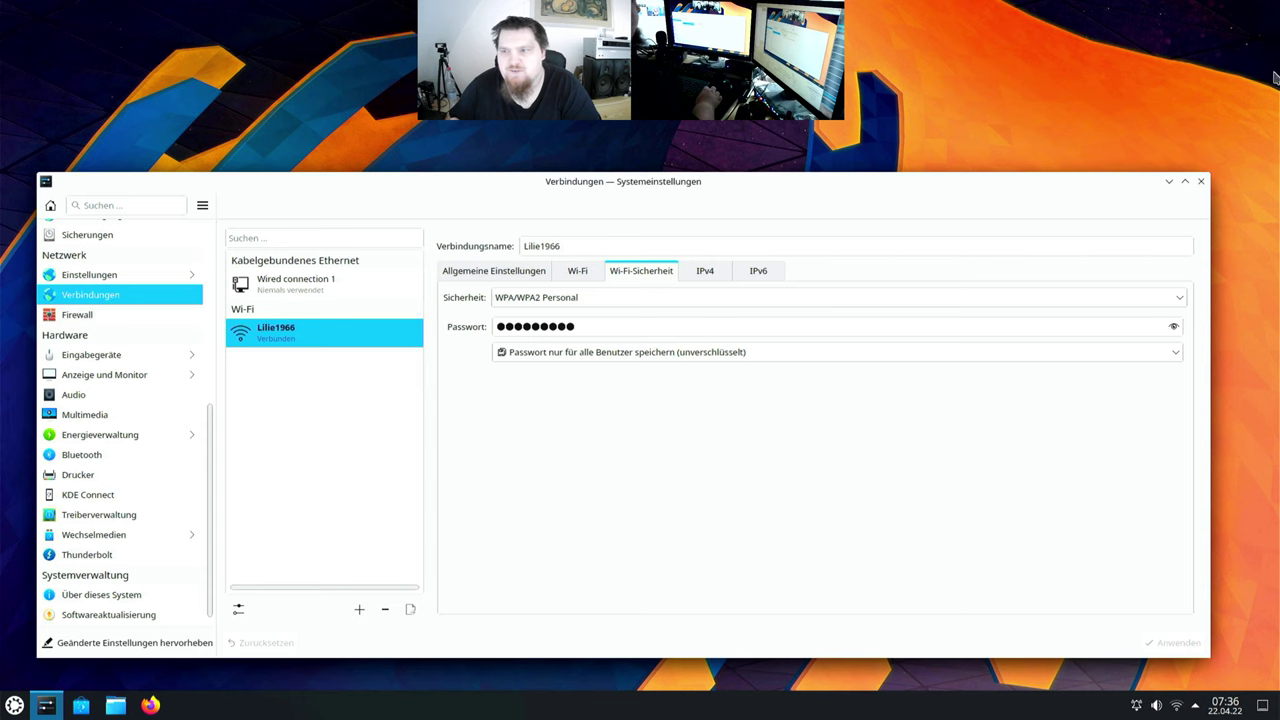
click(1203, 185)
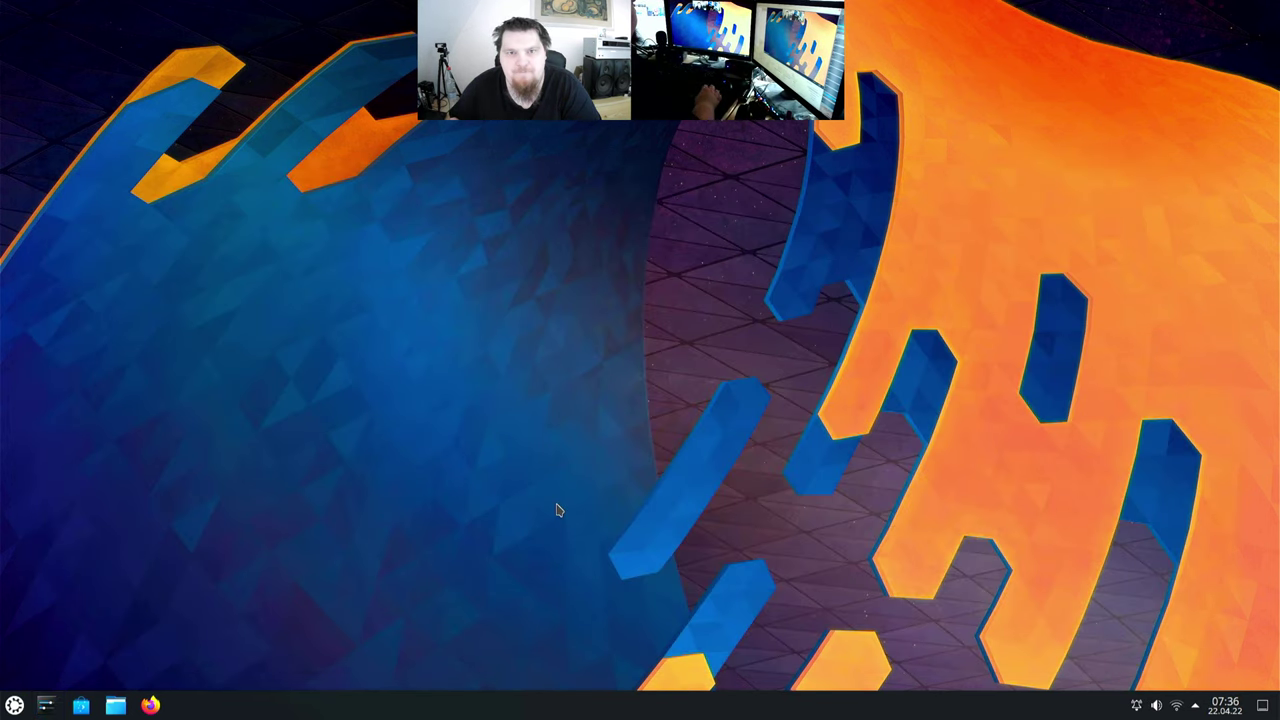
- Launch System Settings from the launcher favourites and apply the light Hell design
click(14, 705)
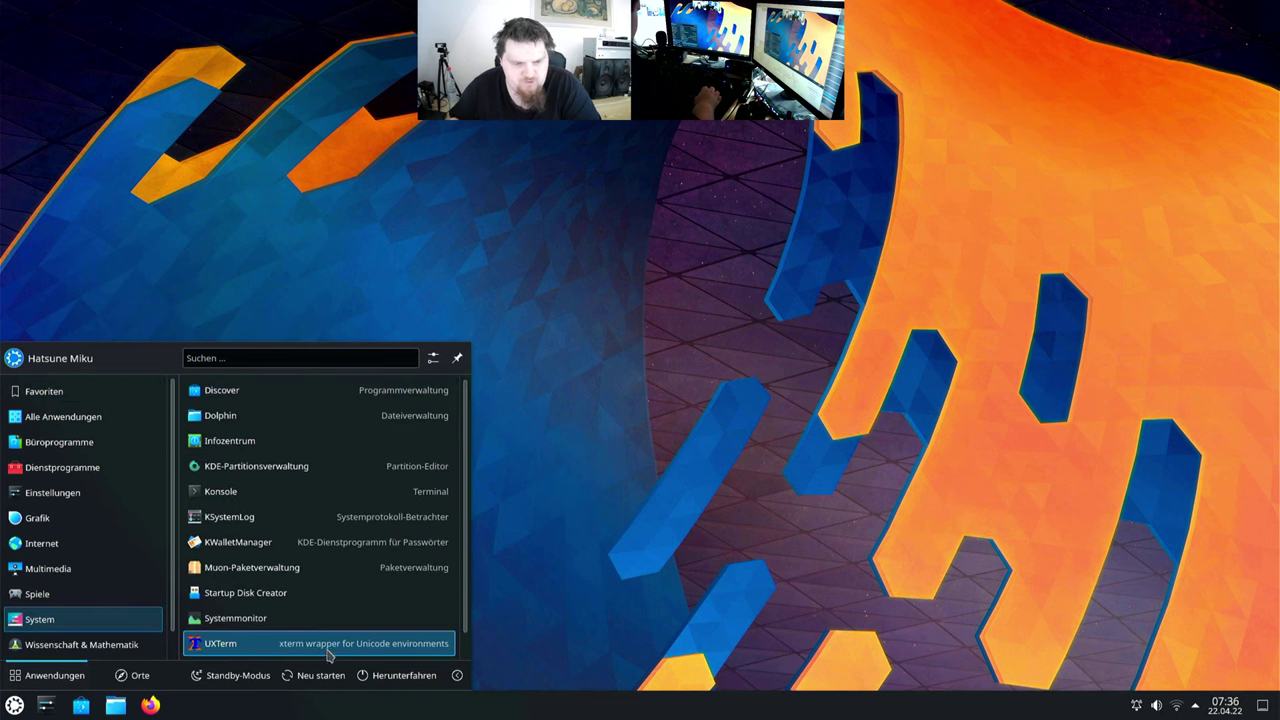
mouse_move(105, 414)
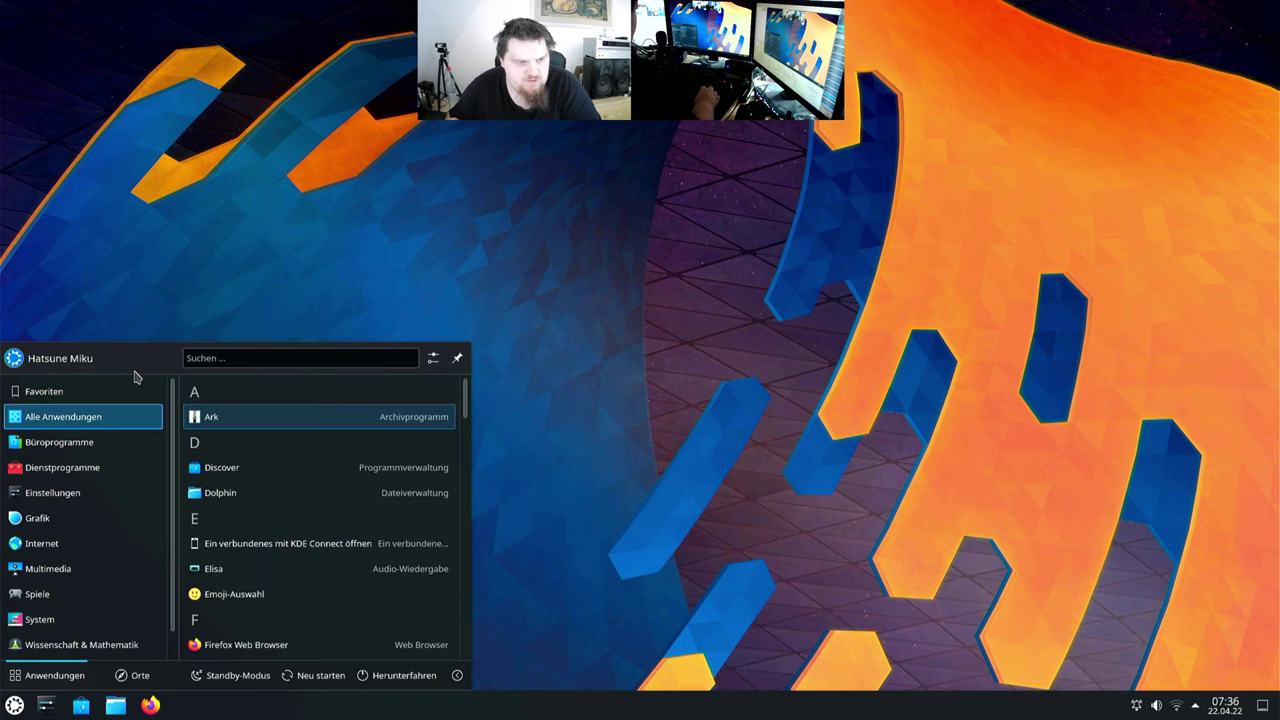
mouse_move(133, 387)
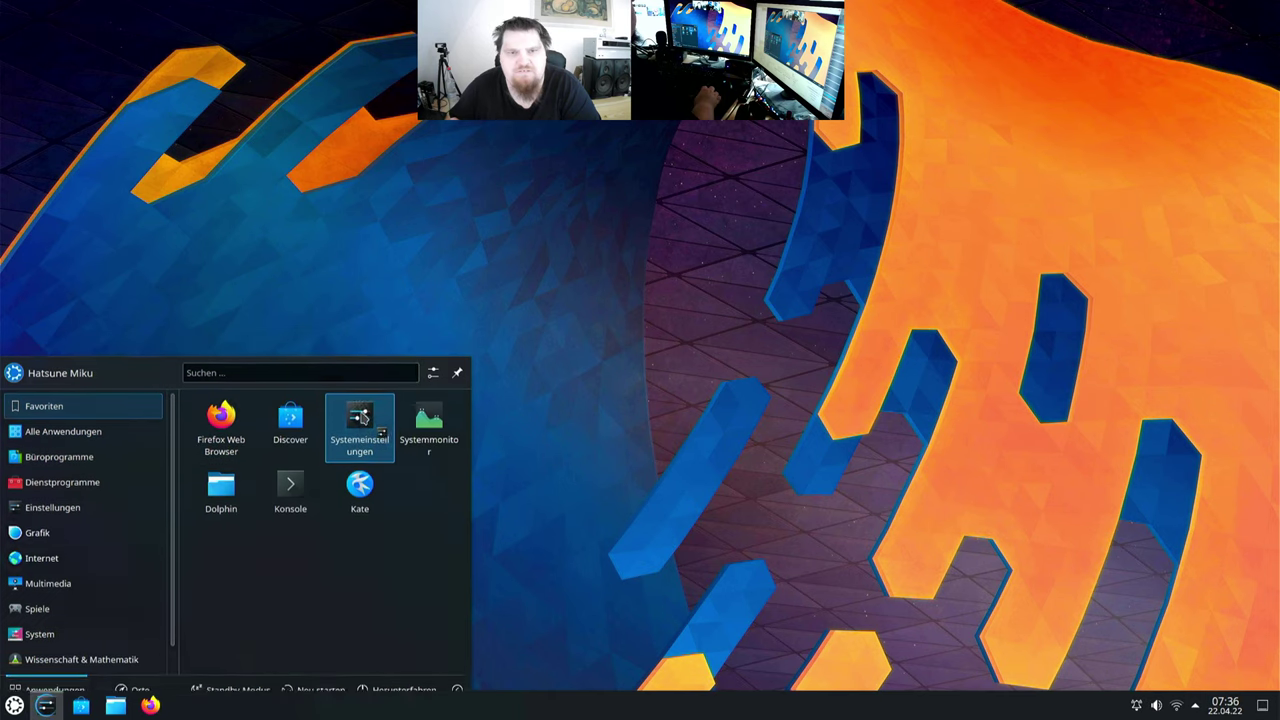
click(362, 418)
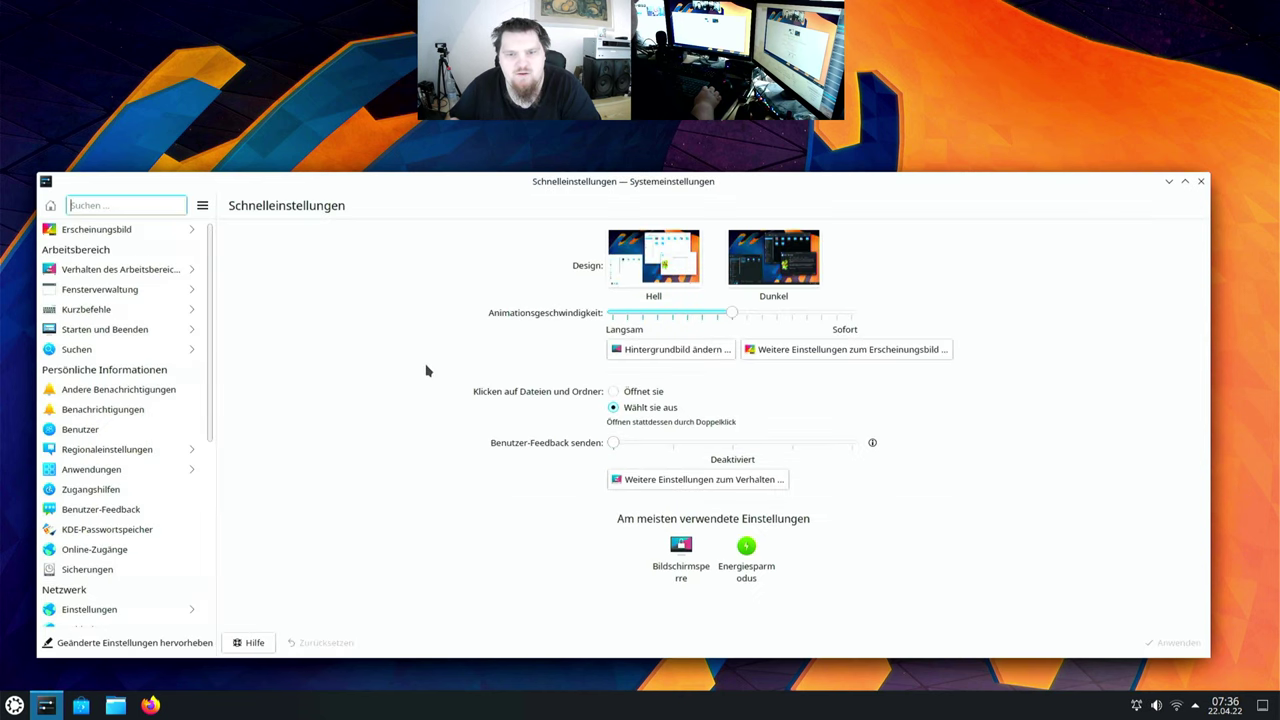
click(659, 281)
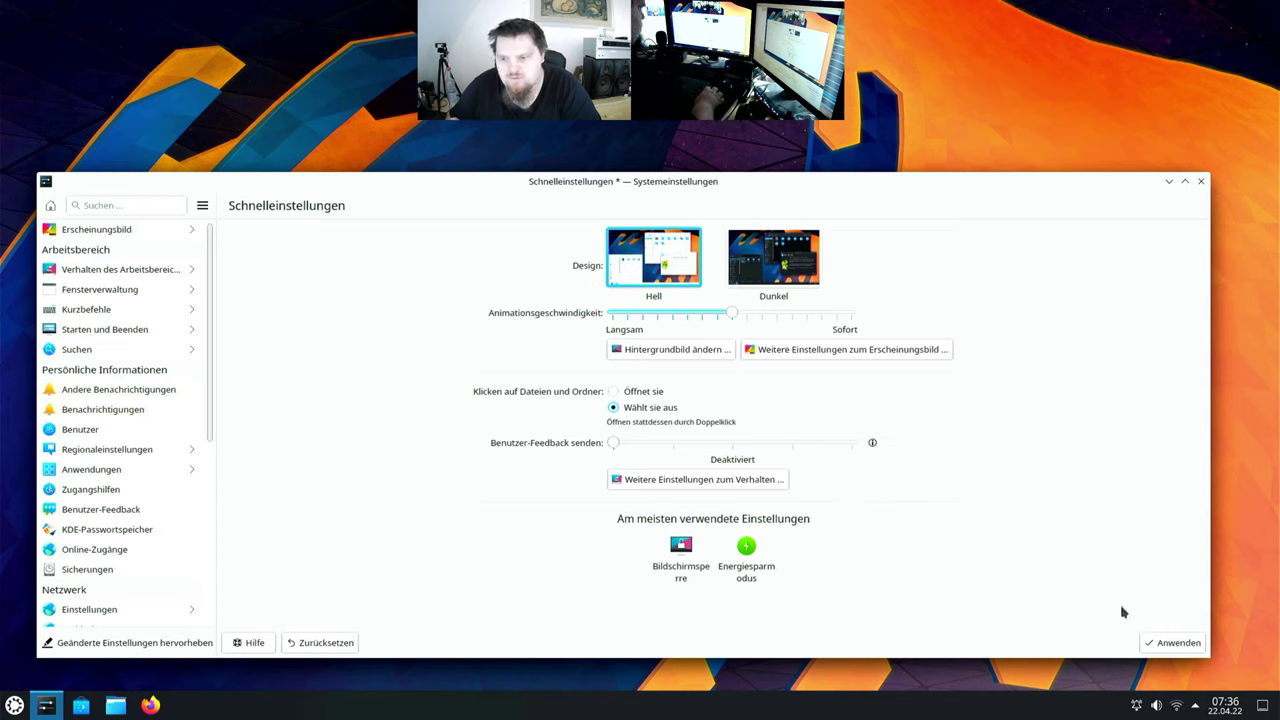
click(1181, 640)
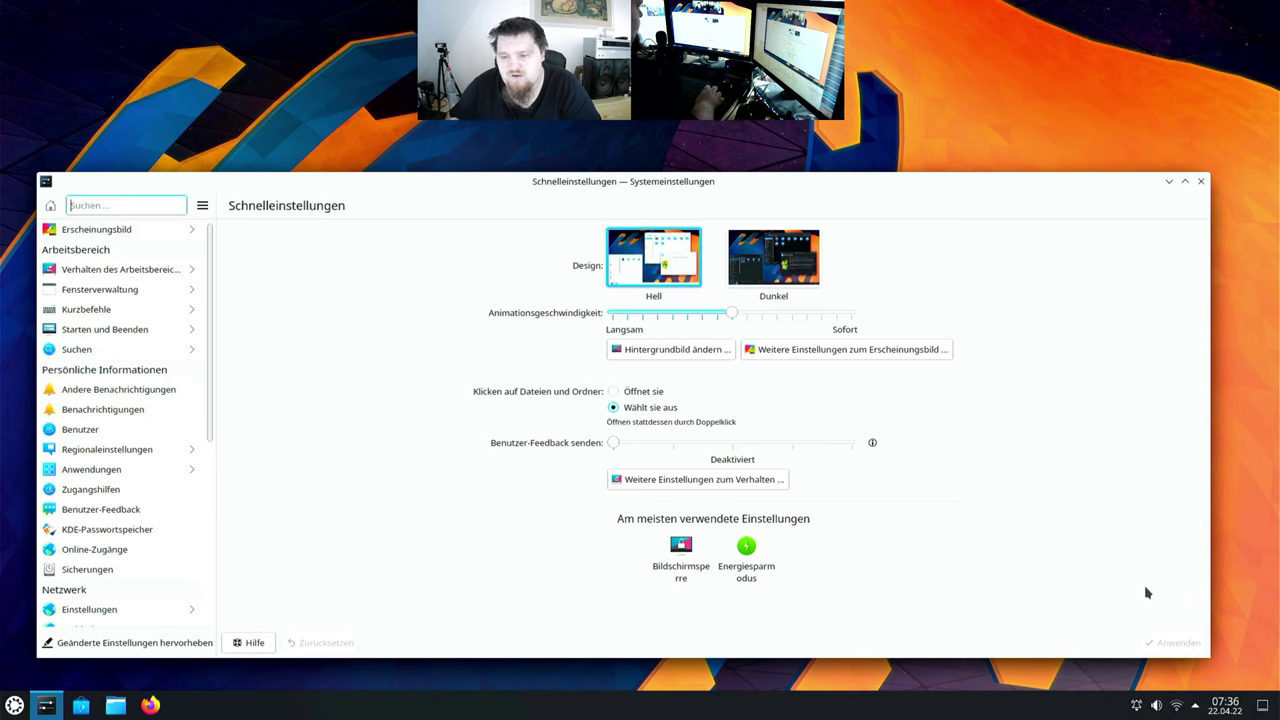
- Bring up the application launcher's settings dialog with the Alt+D, S shortcut
click(14, 706)
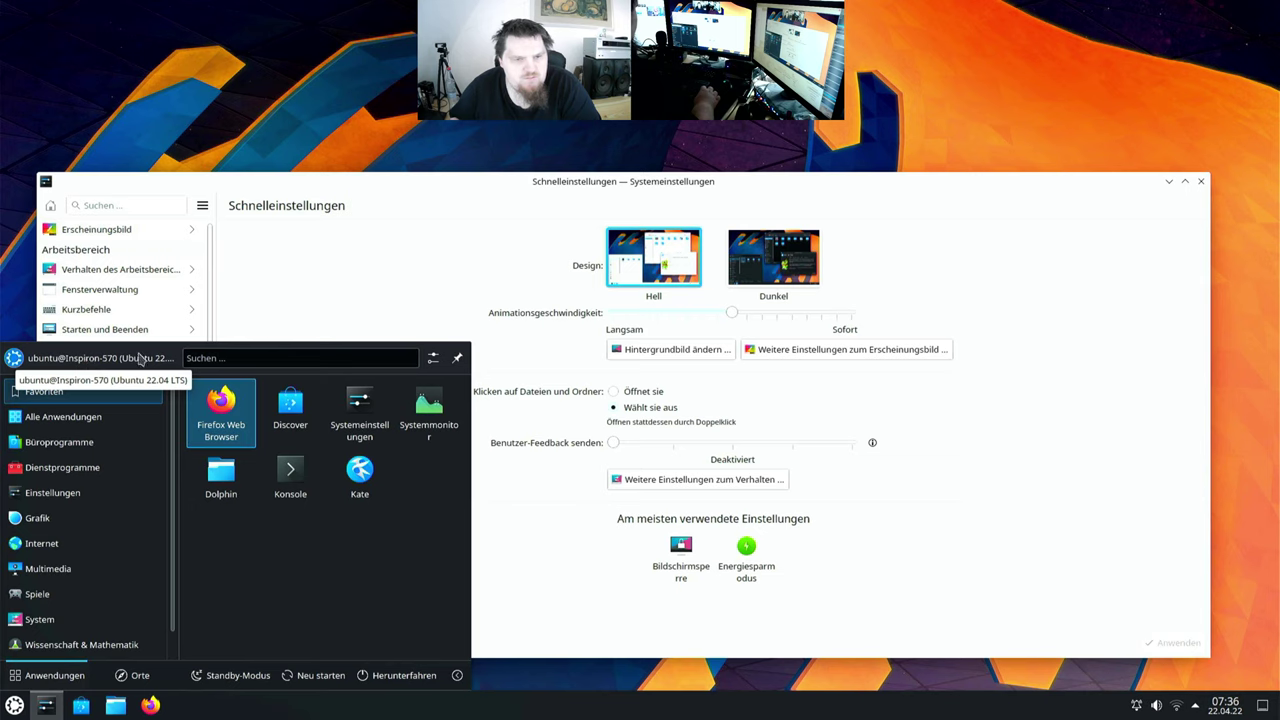
click(436, 365)
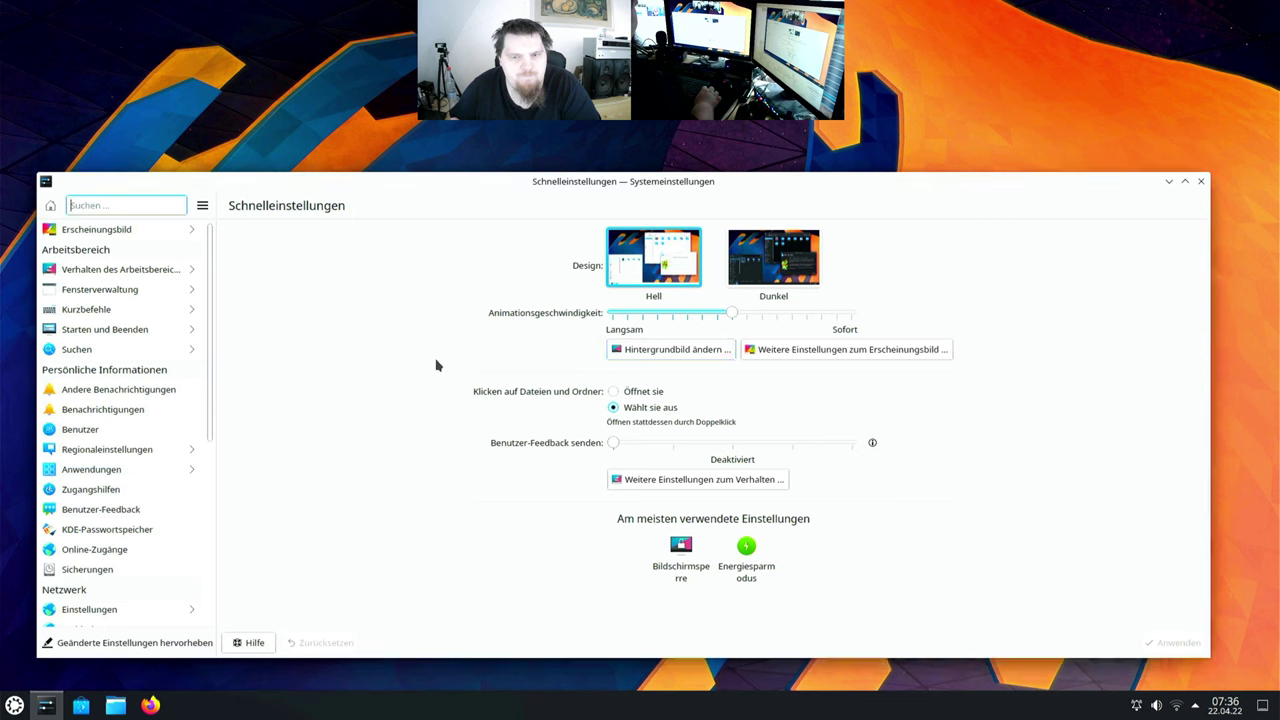
key(alt+d)
key(s)
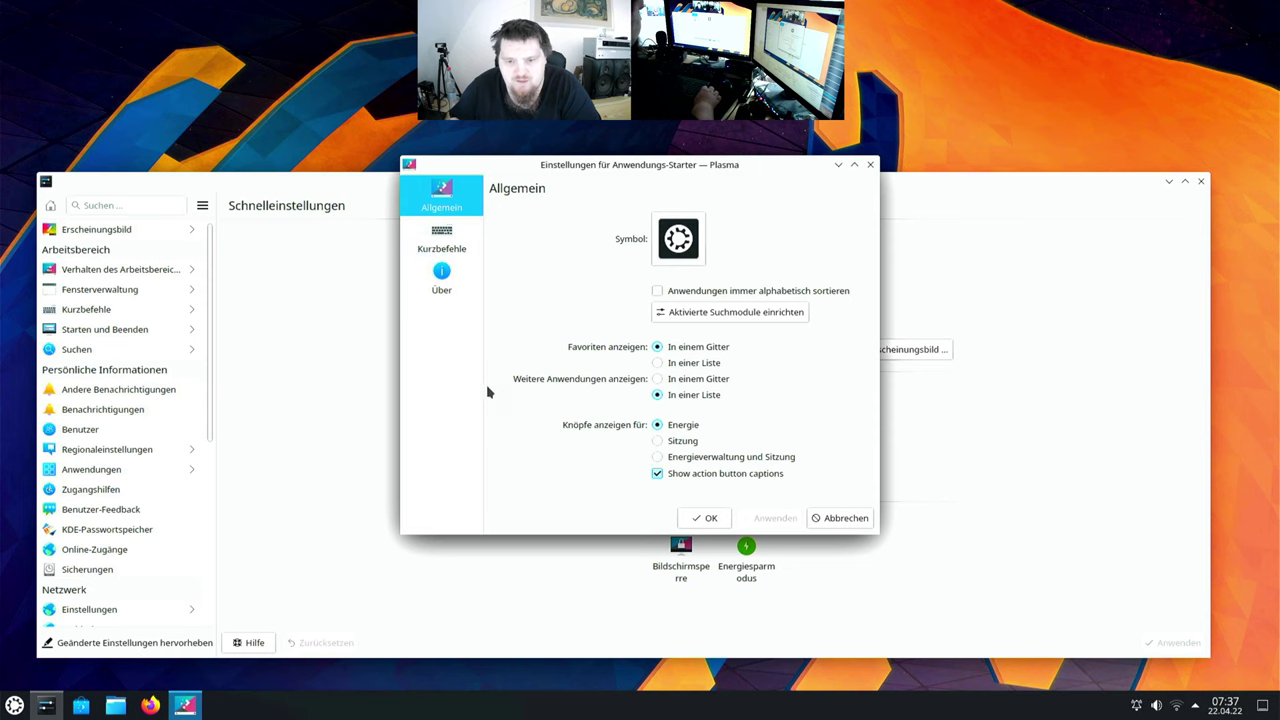
- Cancel the launcher settings, close System Settings, and start Dolphin from the taskbar
click(843, 520)
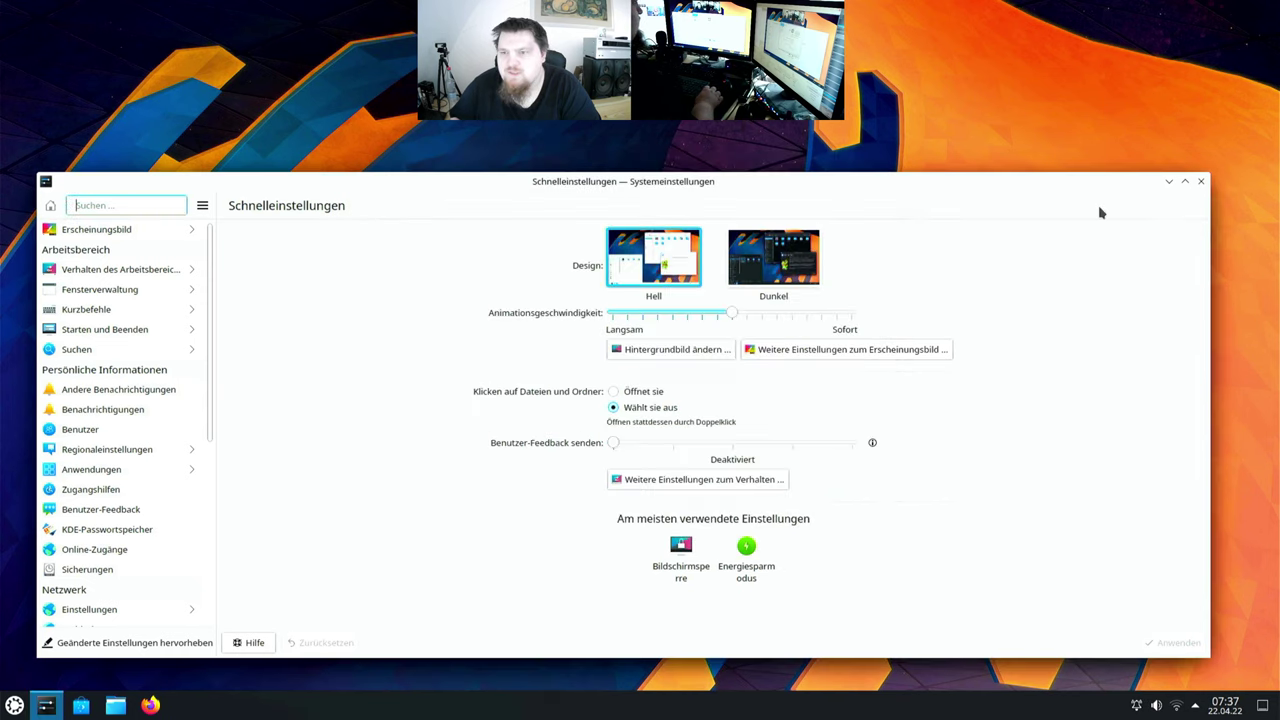
click(1201, 181)
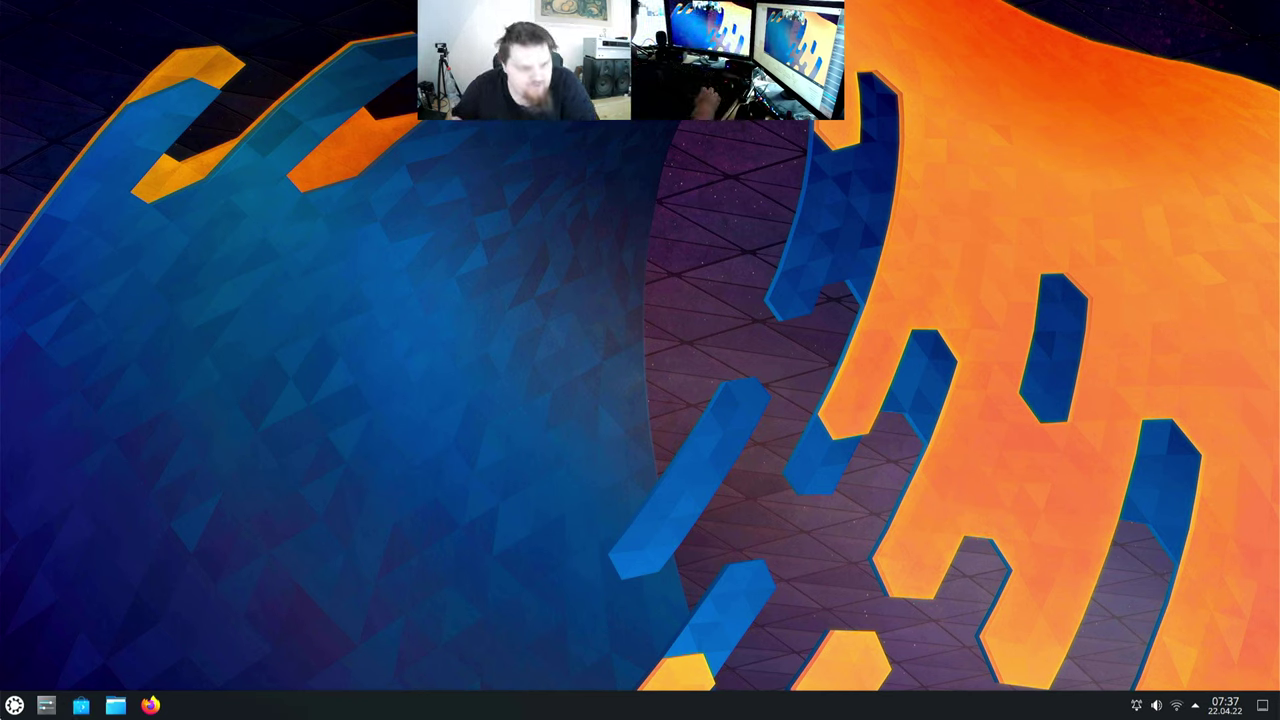
click(15, 706)
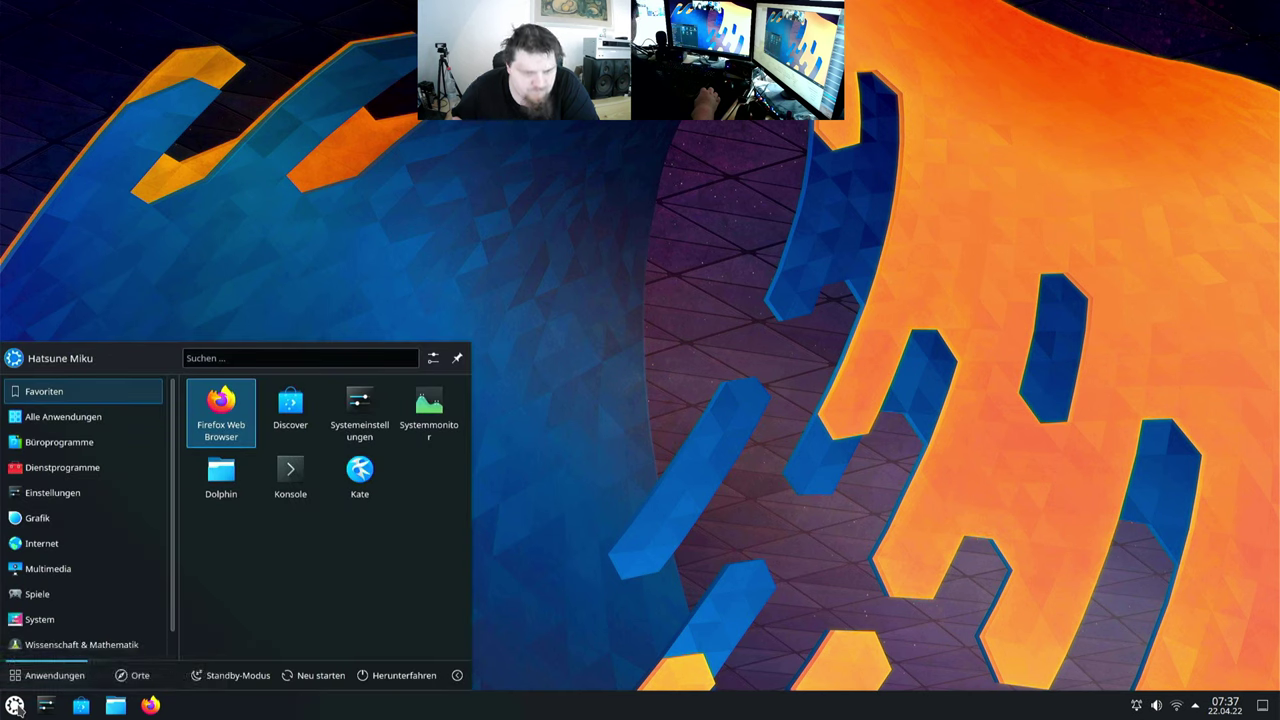
click(15, 706)
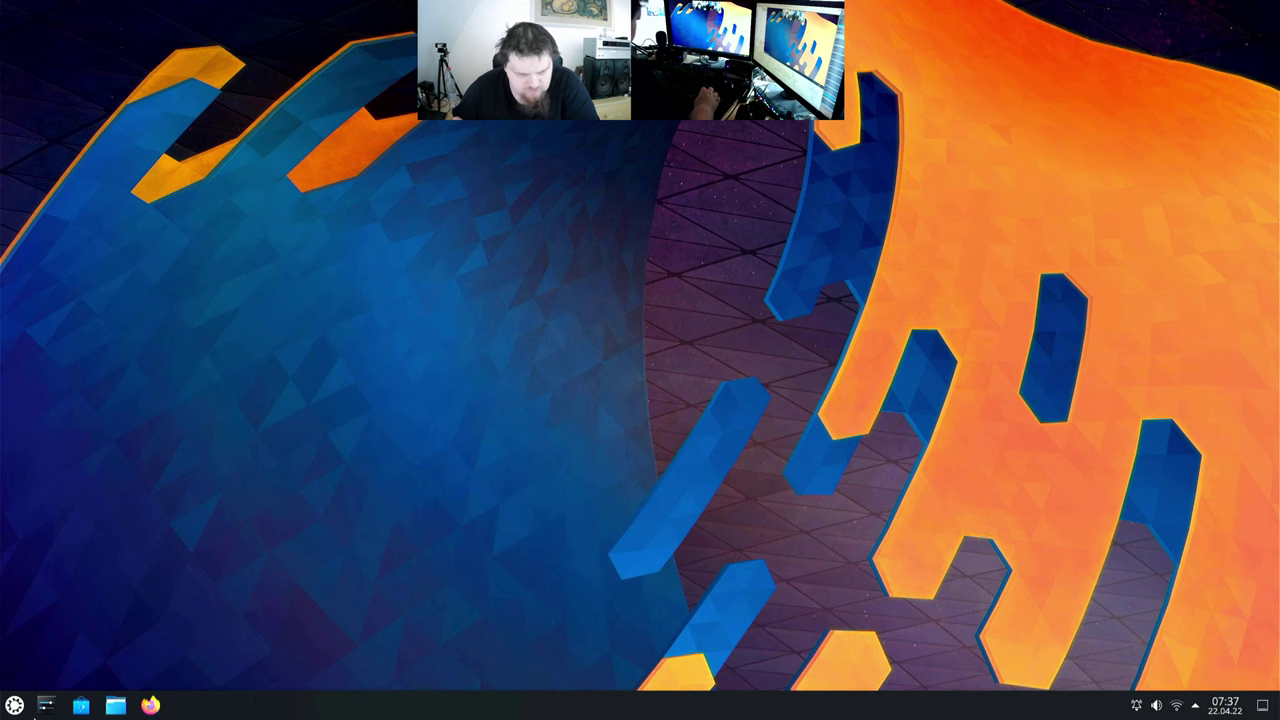
click(115, 706)
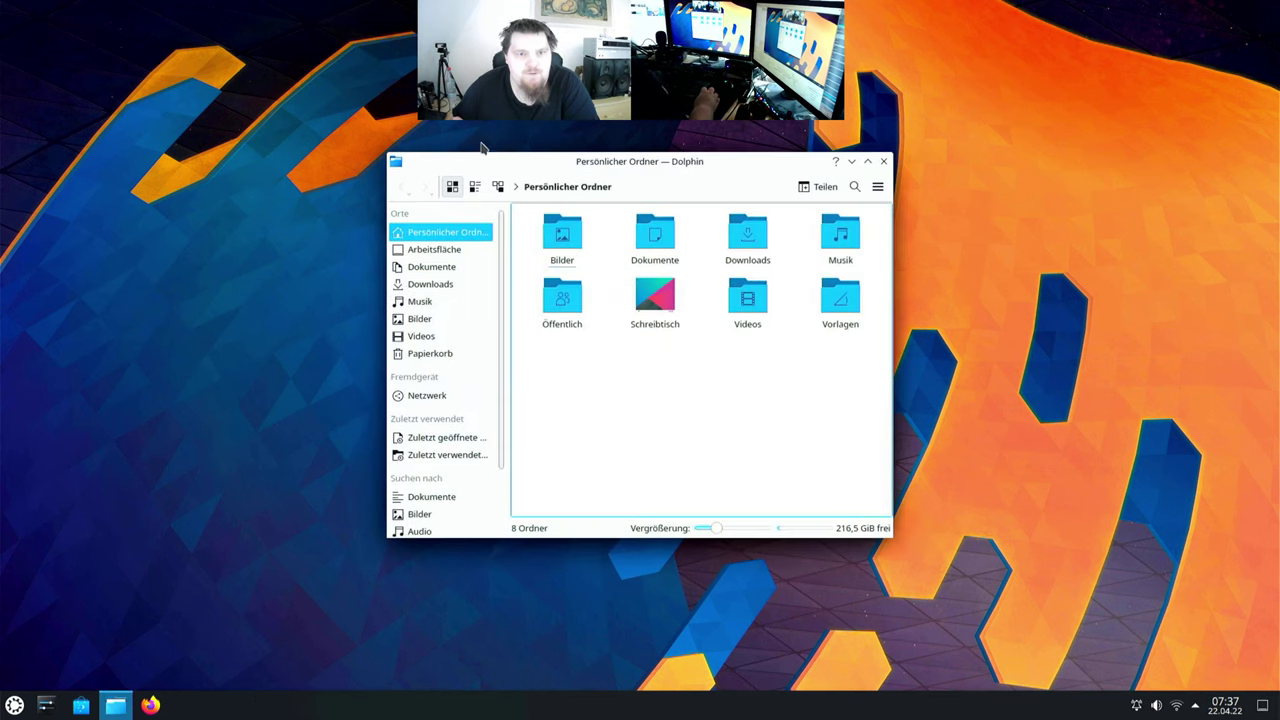
- Move the Dolphin window, browse the Wissenschaft & Mathematik category, close Dolphin and reopen the launcher
drag(497, 166, 109, 322)
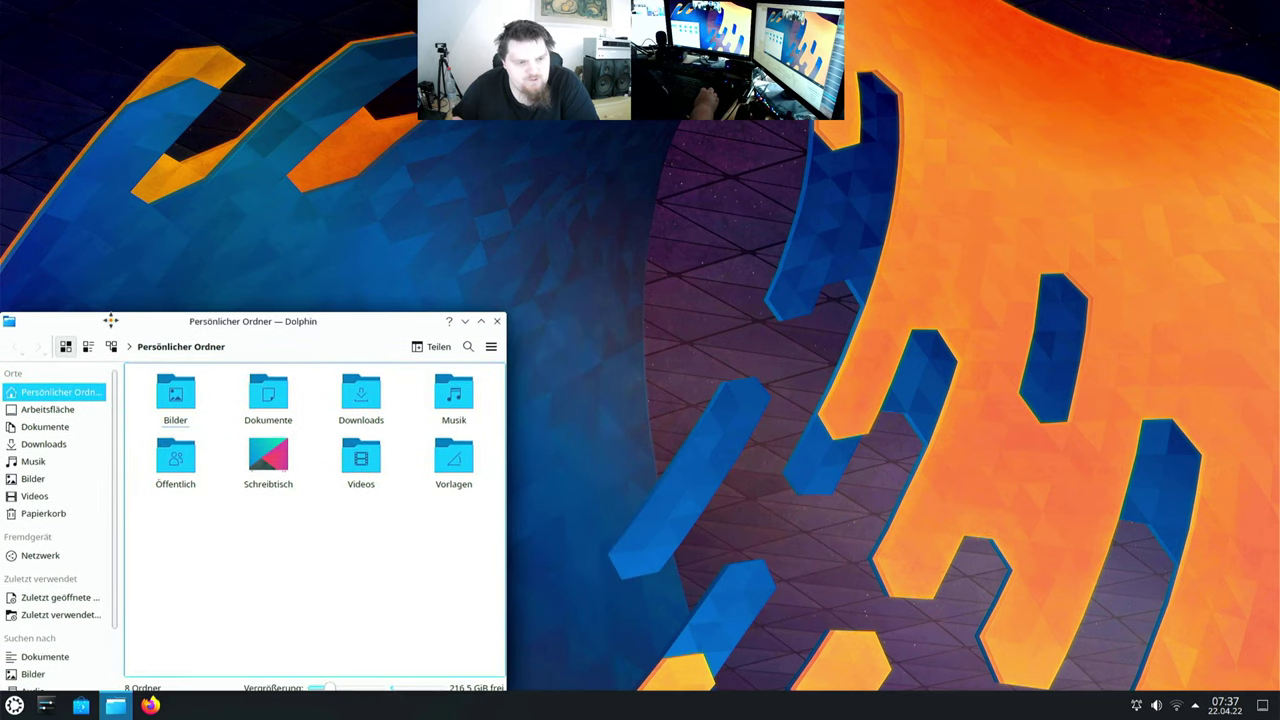
click(14, 707)
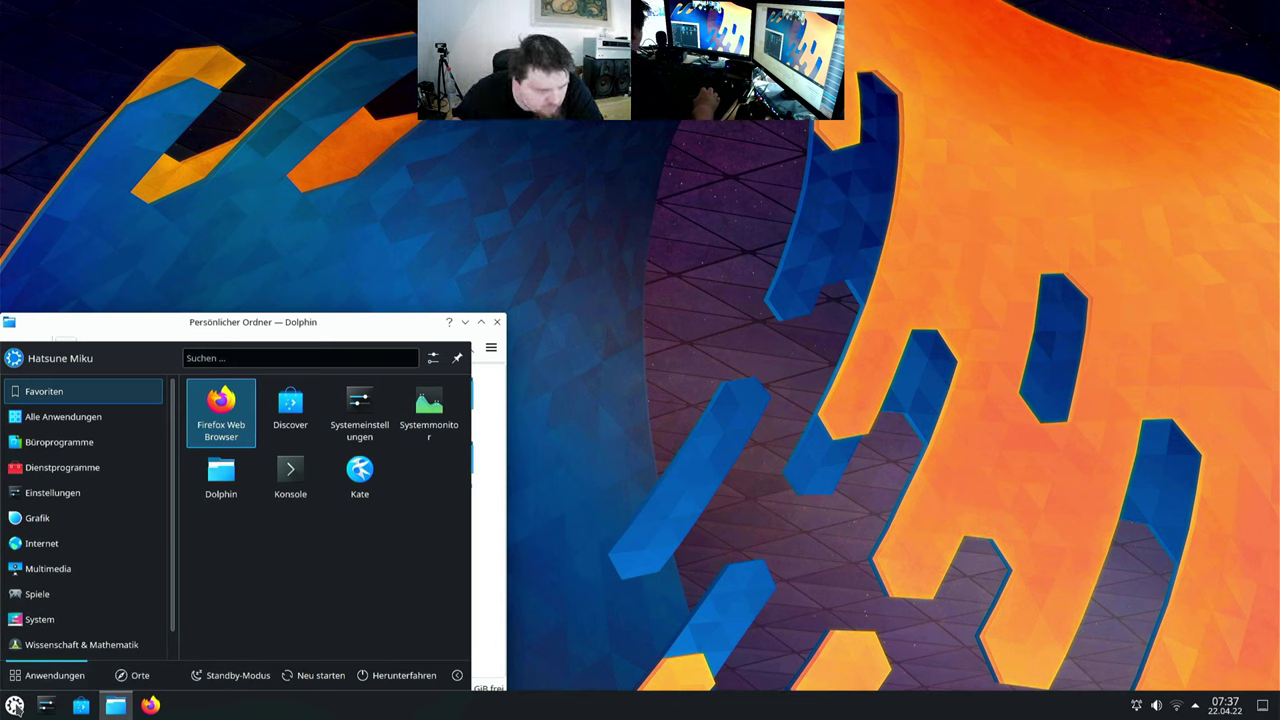
click(80, 643)
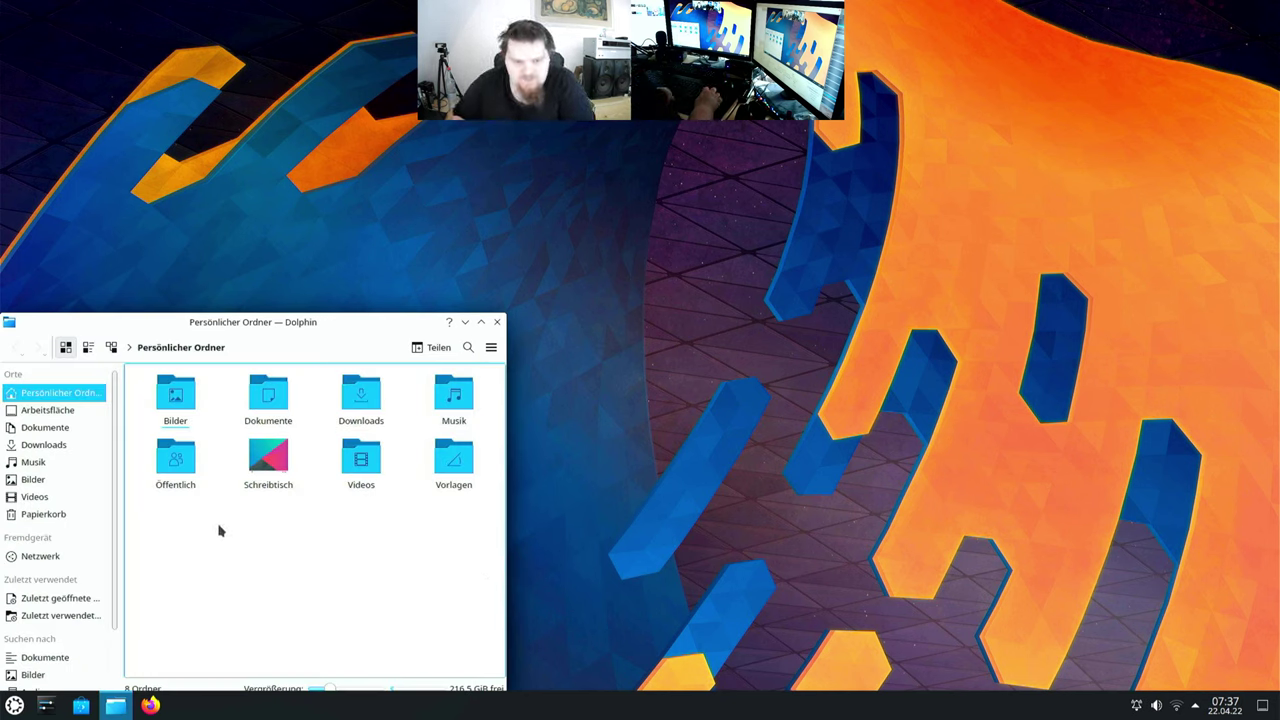
drag(330, 323, 330, 315)
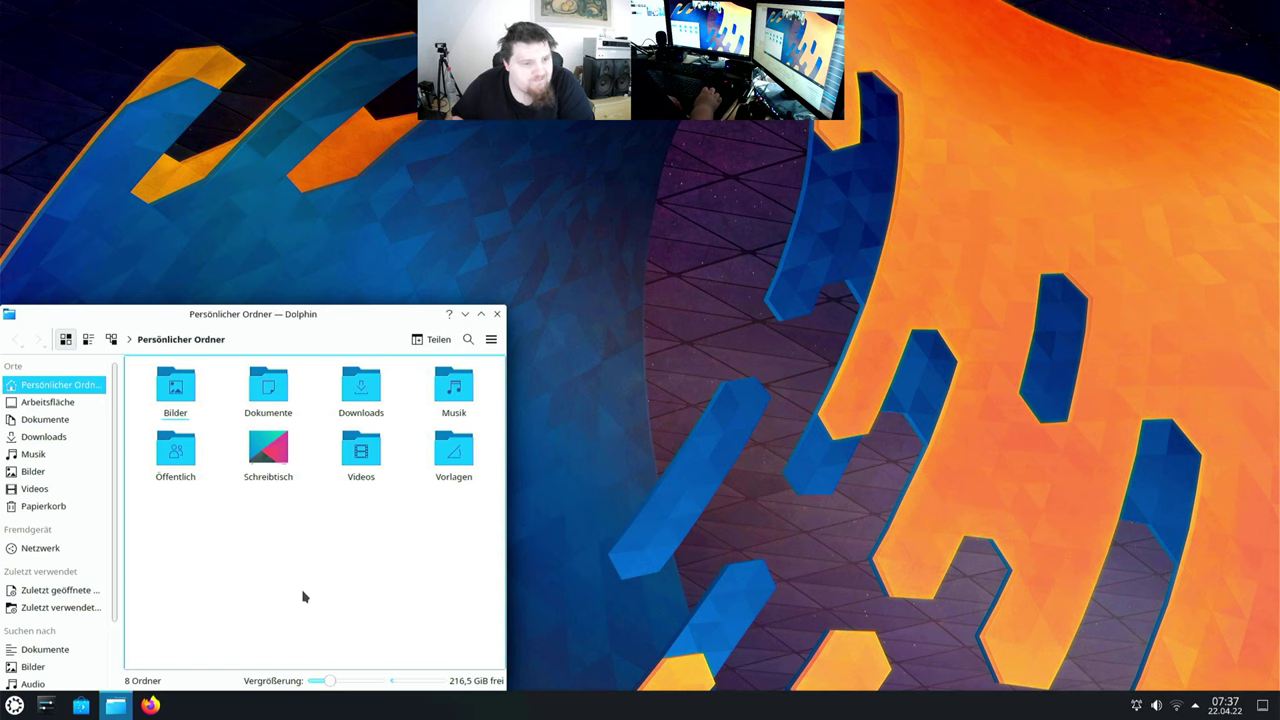
click(497, 314)
click(15, 705)
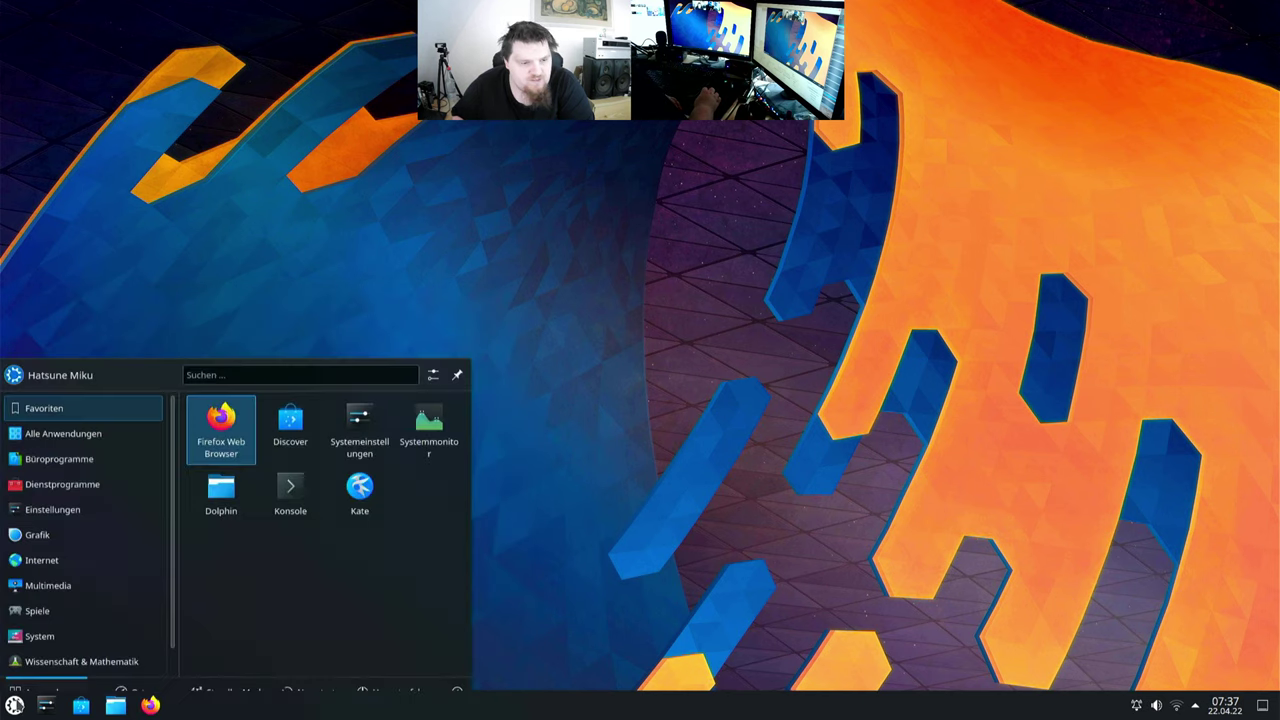
- Launch Konsole, stretch its window across the screen, and enlarge the terminal font
click(313, 473)
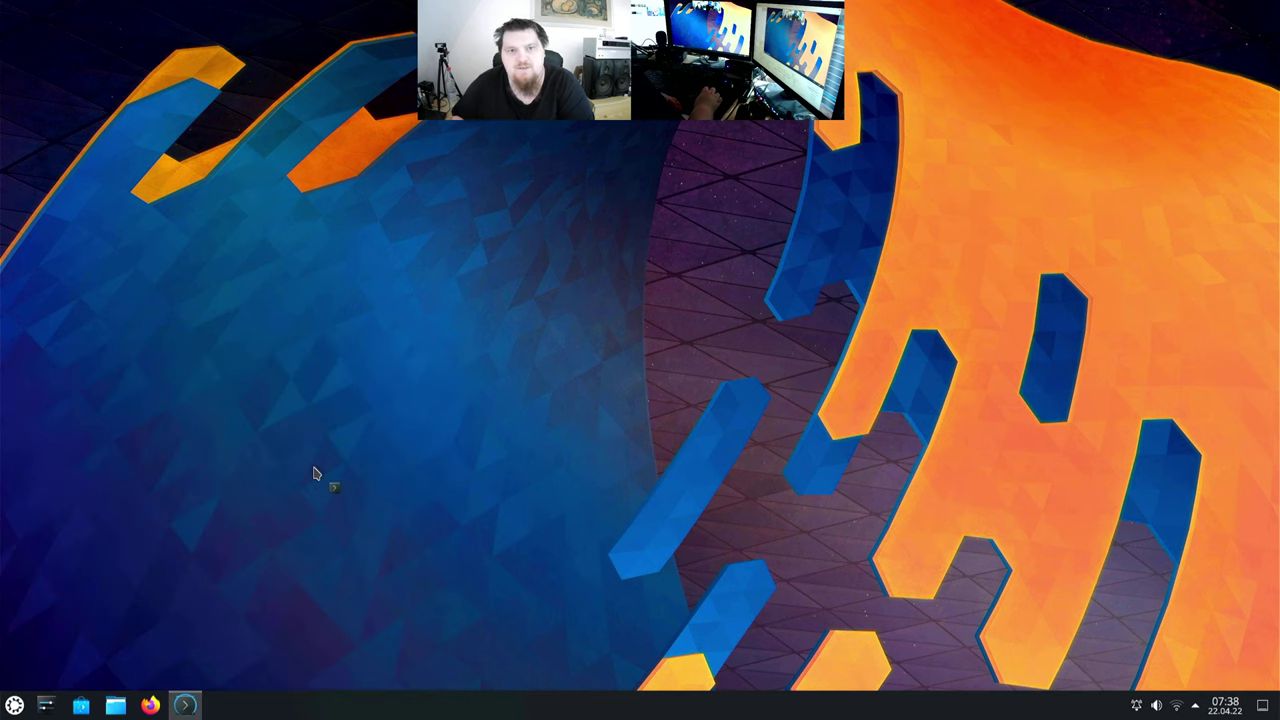
drag(561, 186, 224, 186)
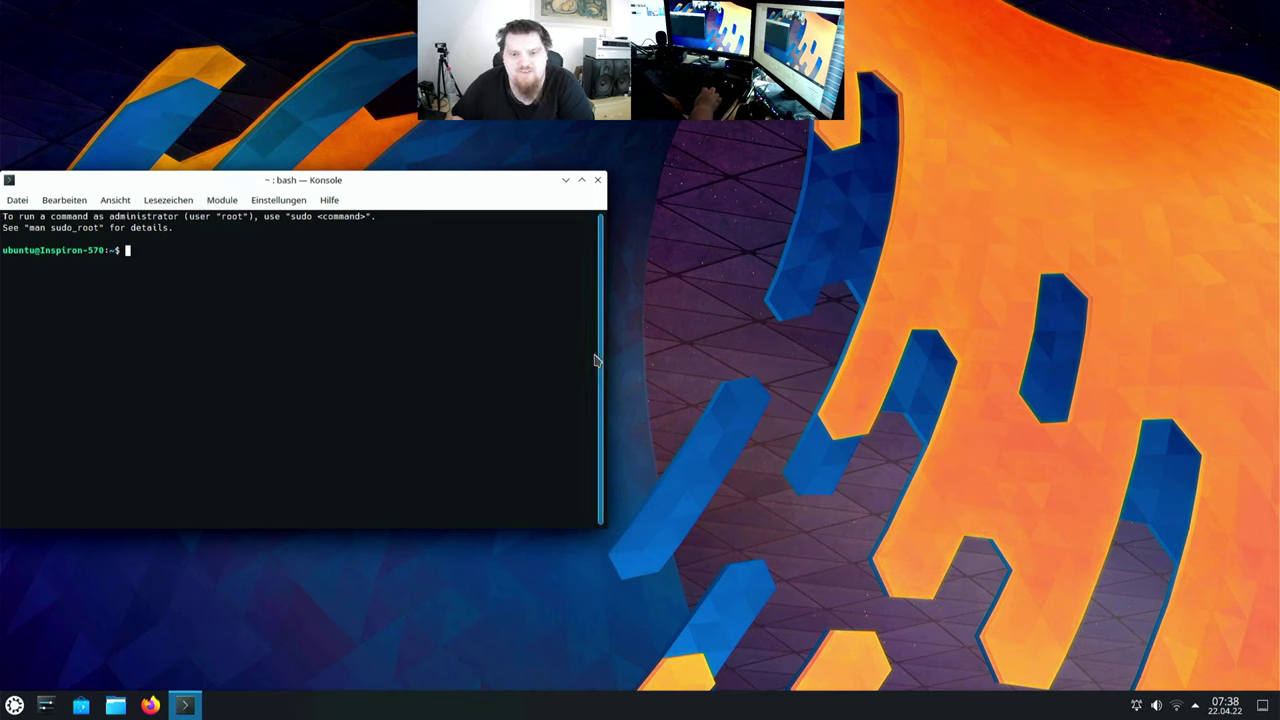
drag(620, 354, 1278, 272)
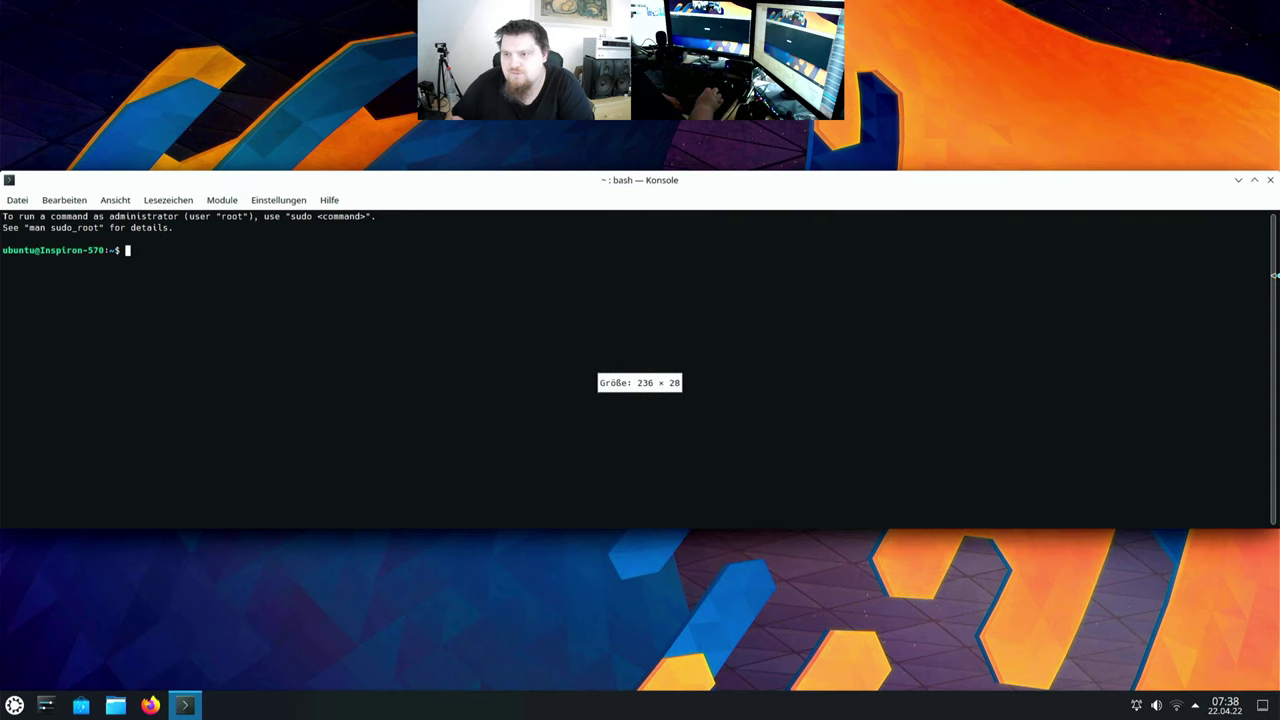
drag(951, 530, 900, 664)
ctrl+scroll(558, 497, up, 10)
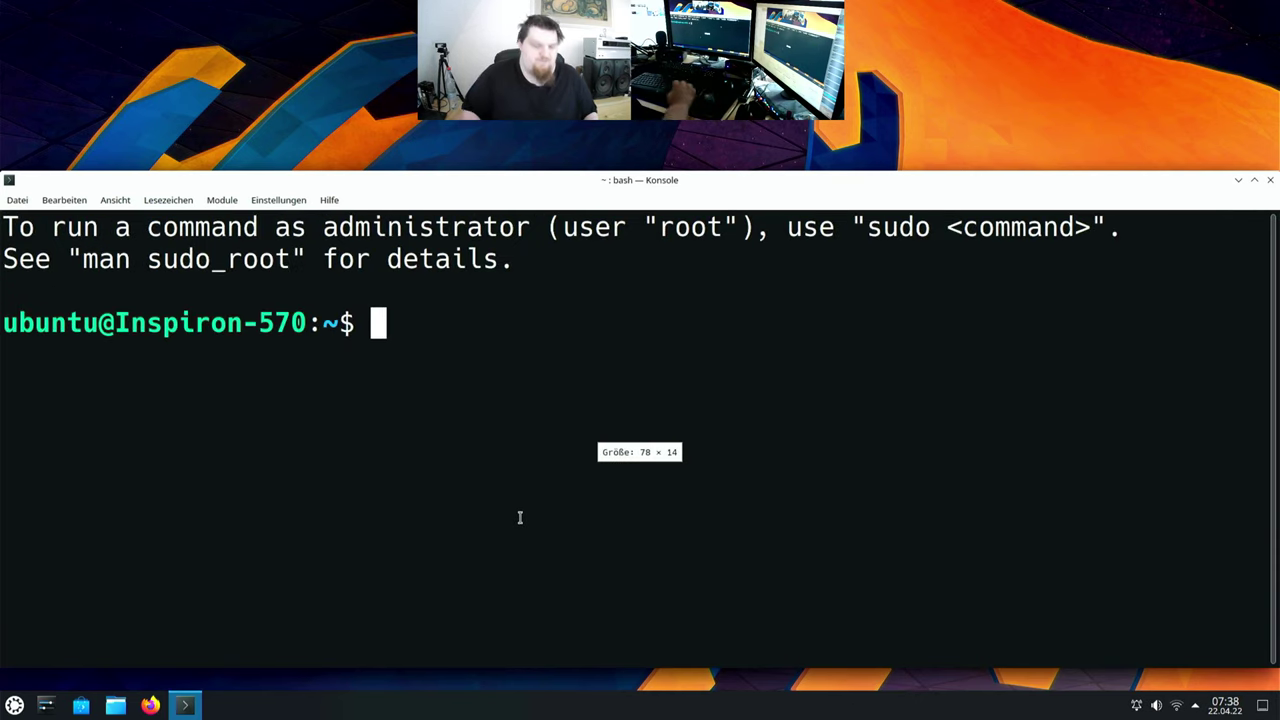
- Type 'sudo apt update && sudo apt -f install && sudo apt upgrade && sudo apt dist-upgrade' at the prompt
text(sudo apt )
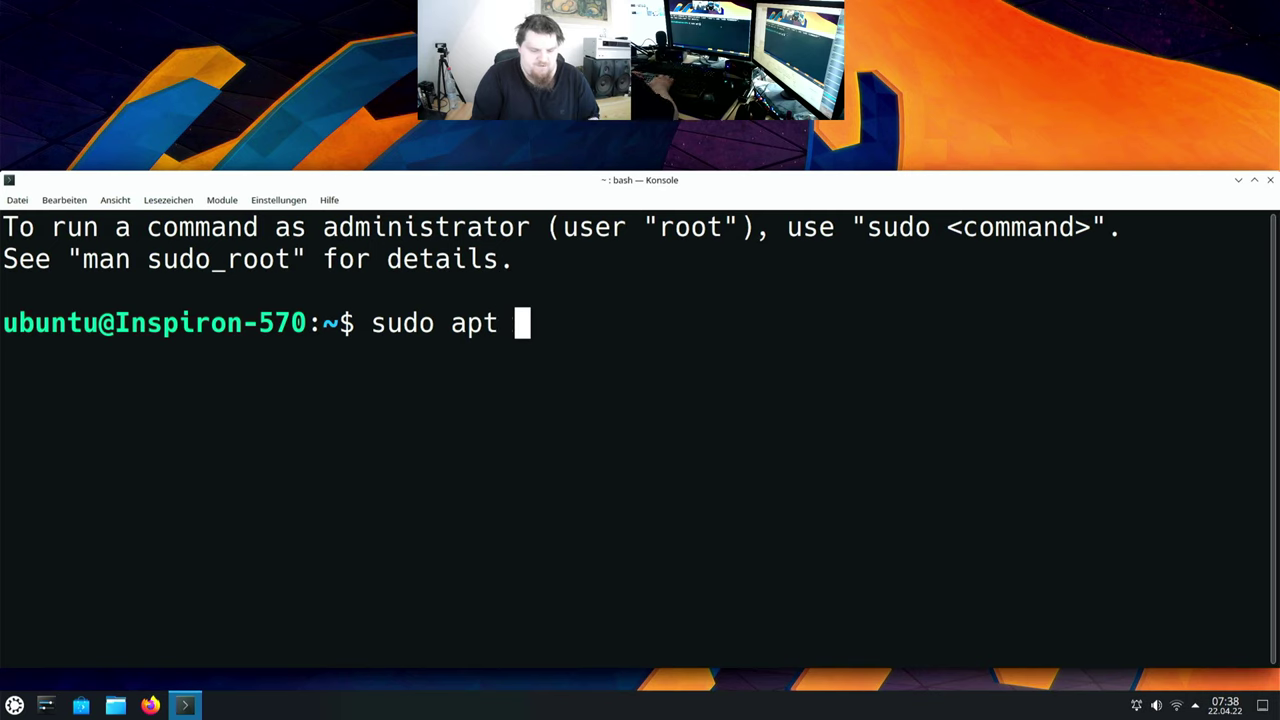
text(update &&)
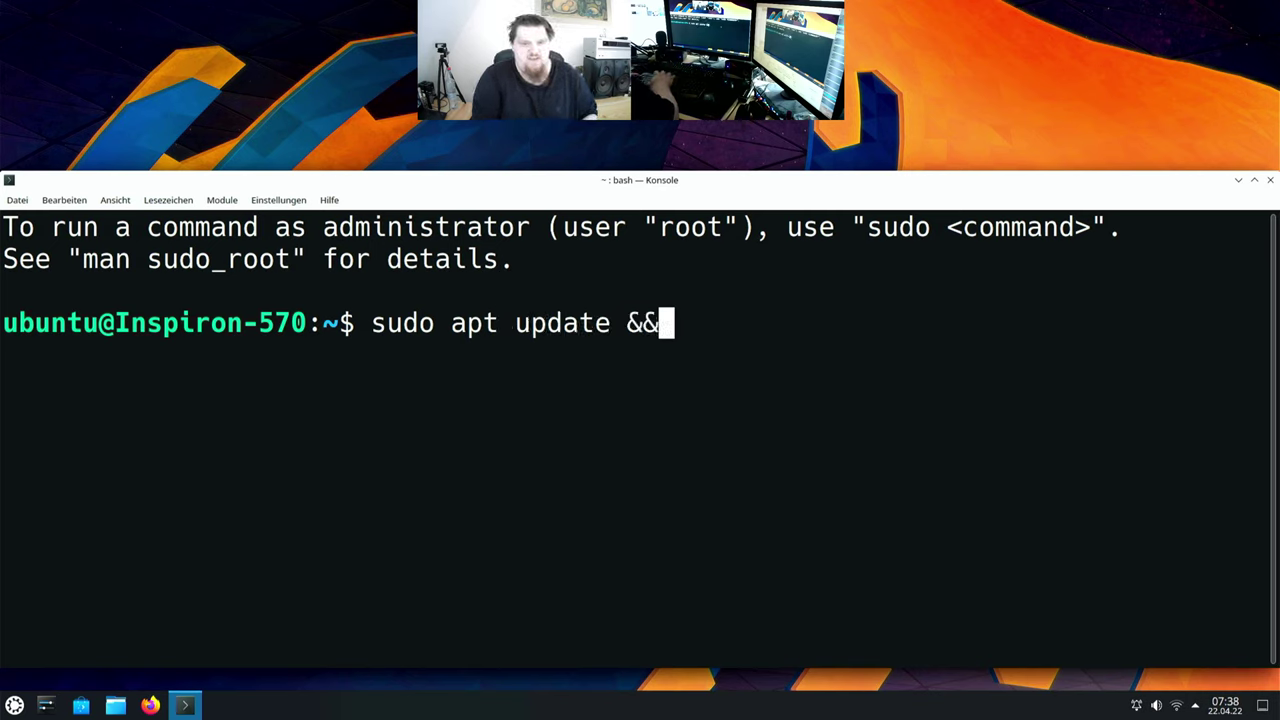
text( sudo apt )
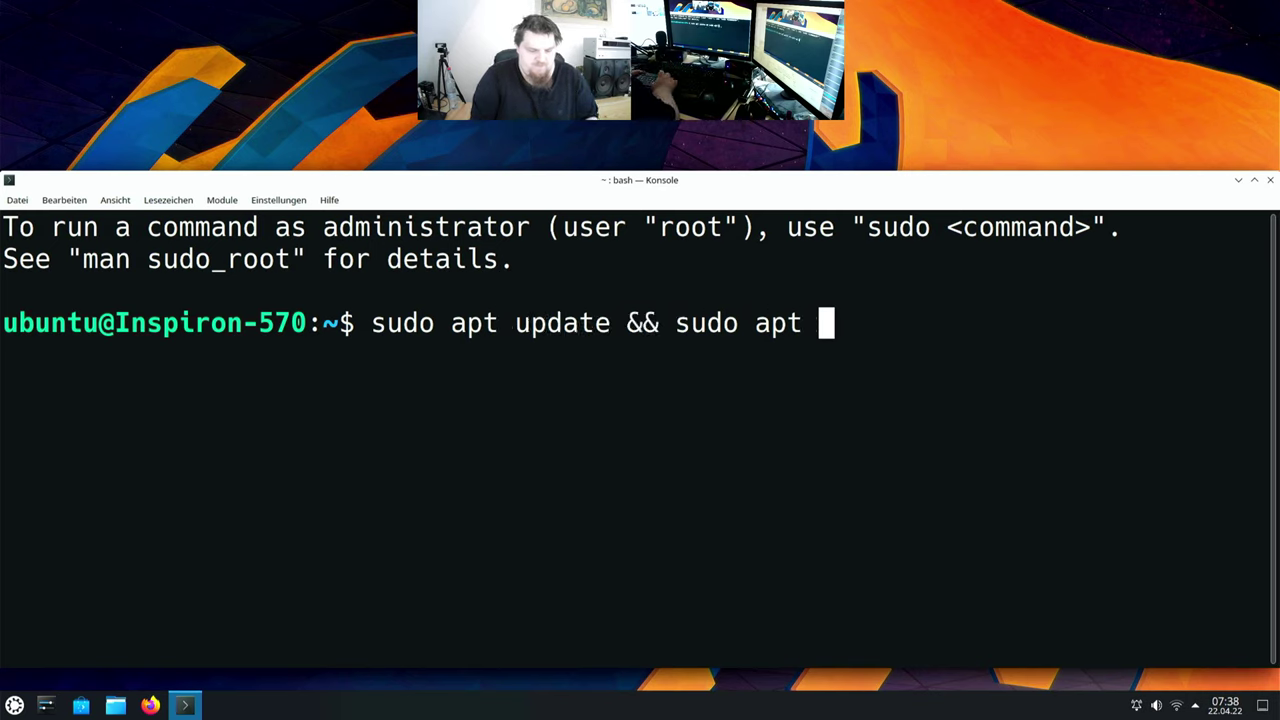
text(-f install )
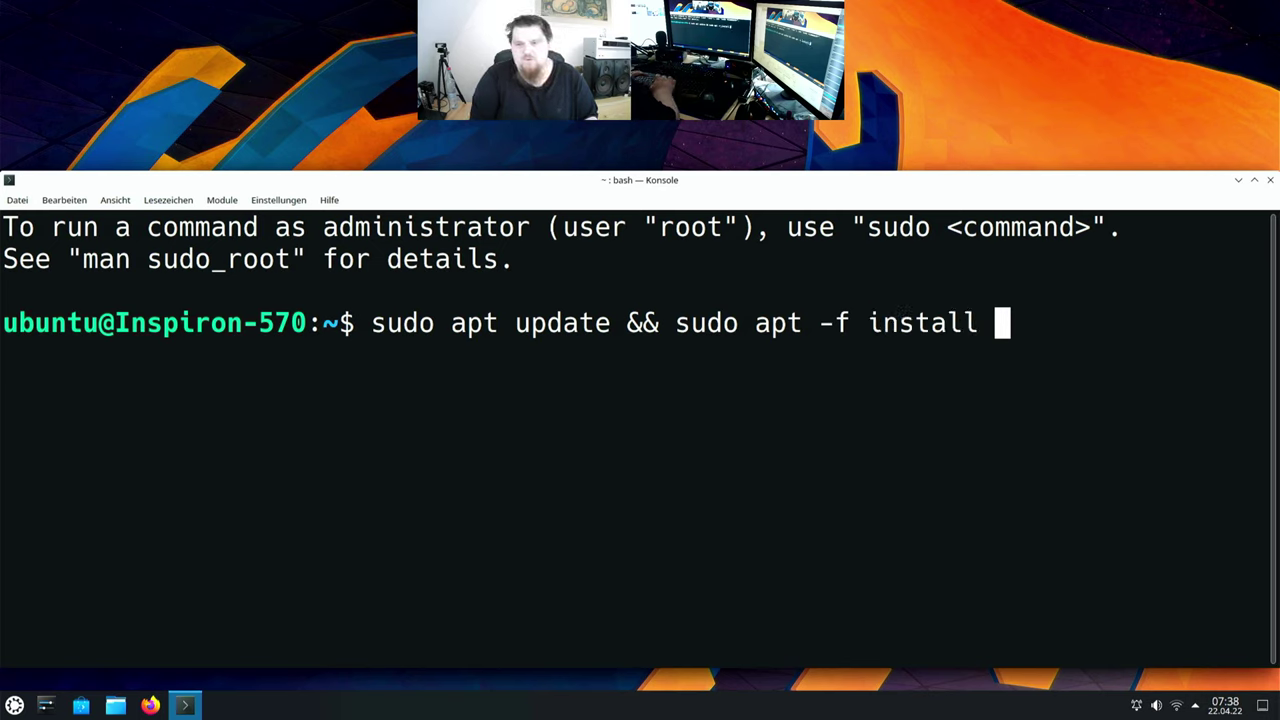
text(&& sudo apt )
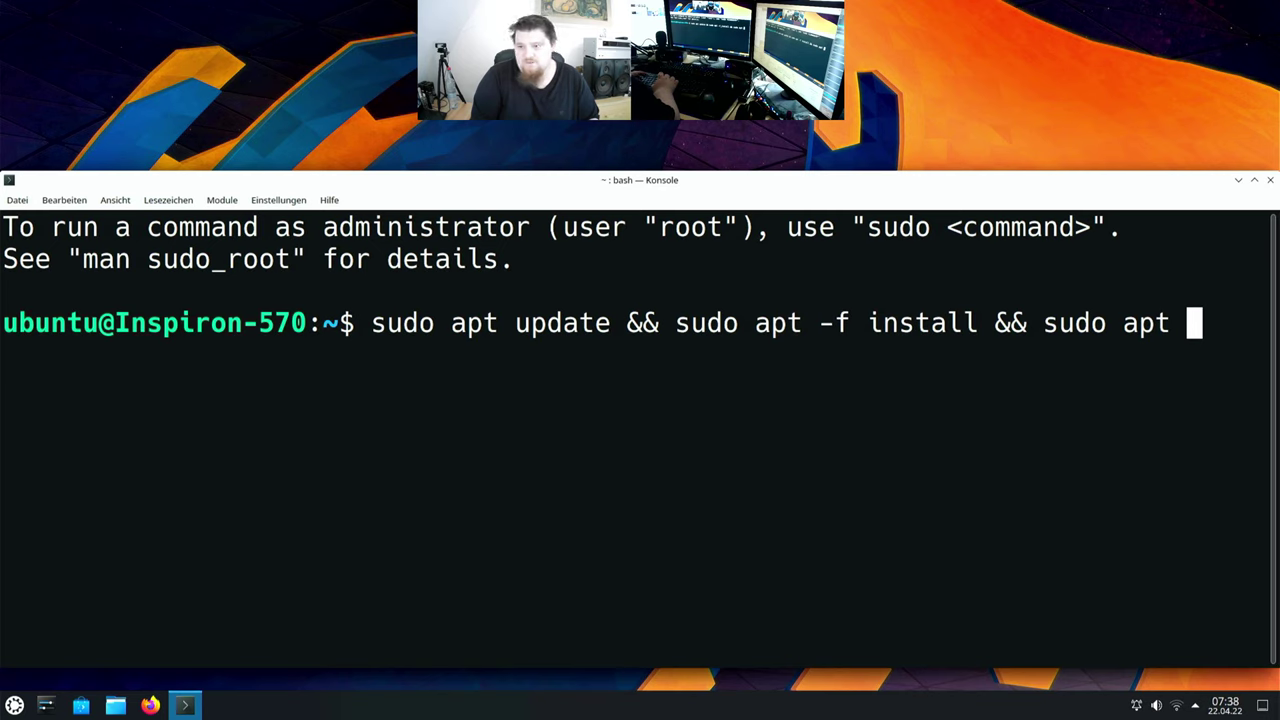
text(upgr)
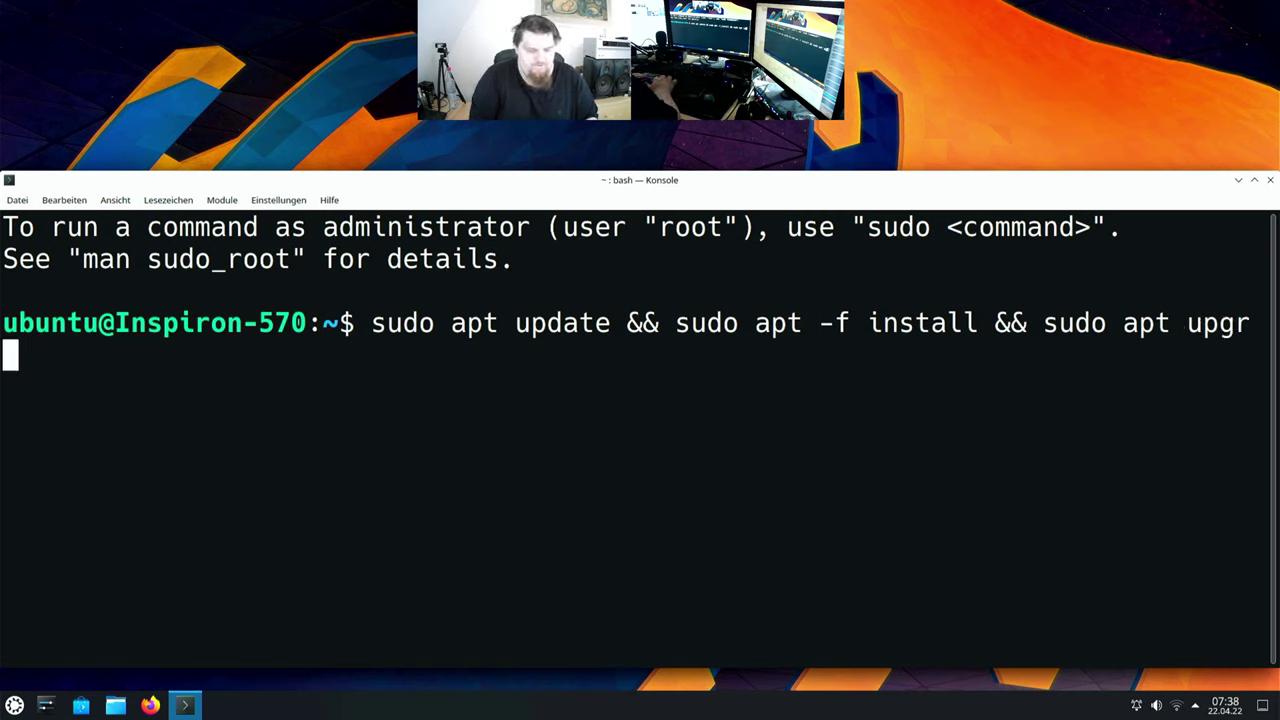
text(ade )
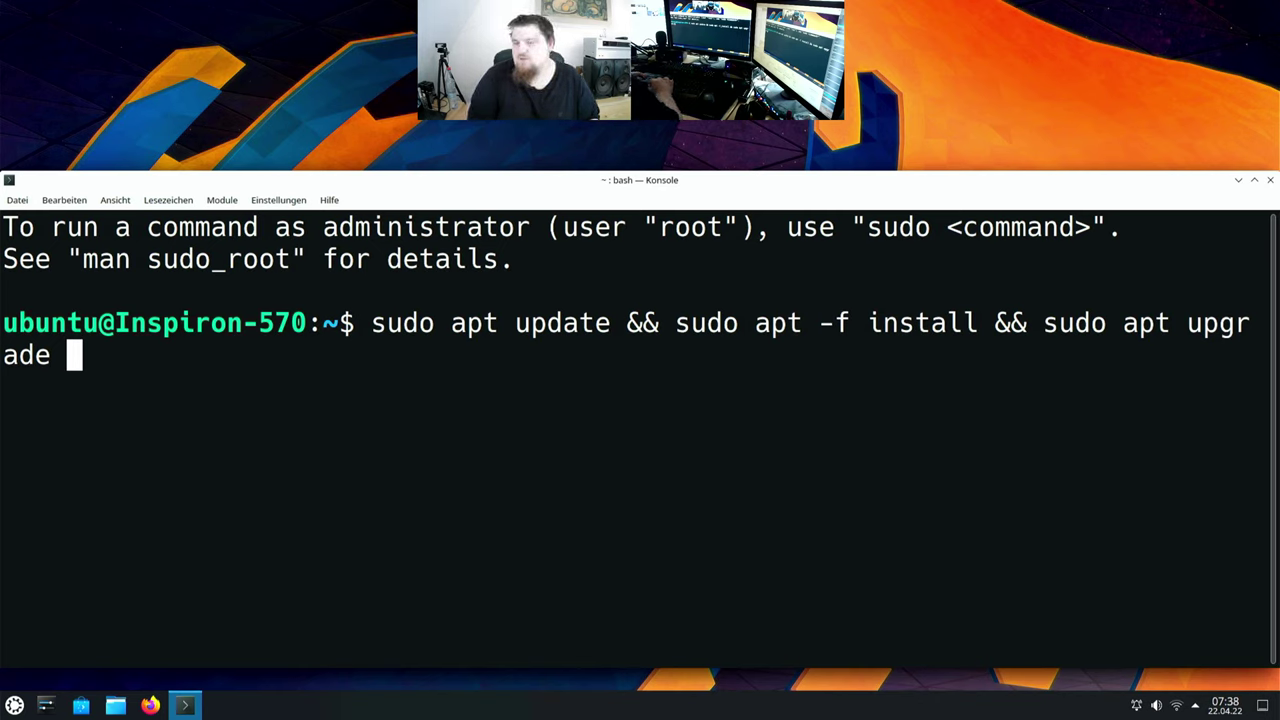
text(&& sudo ap)
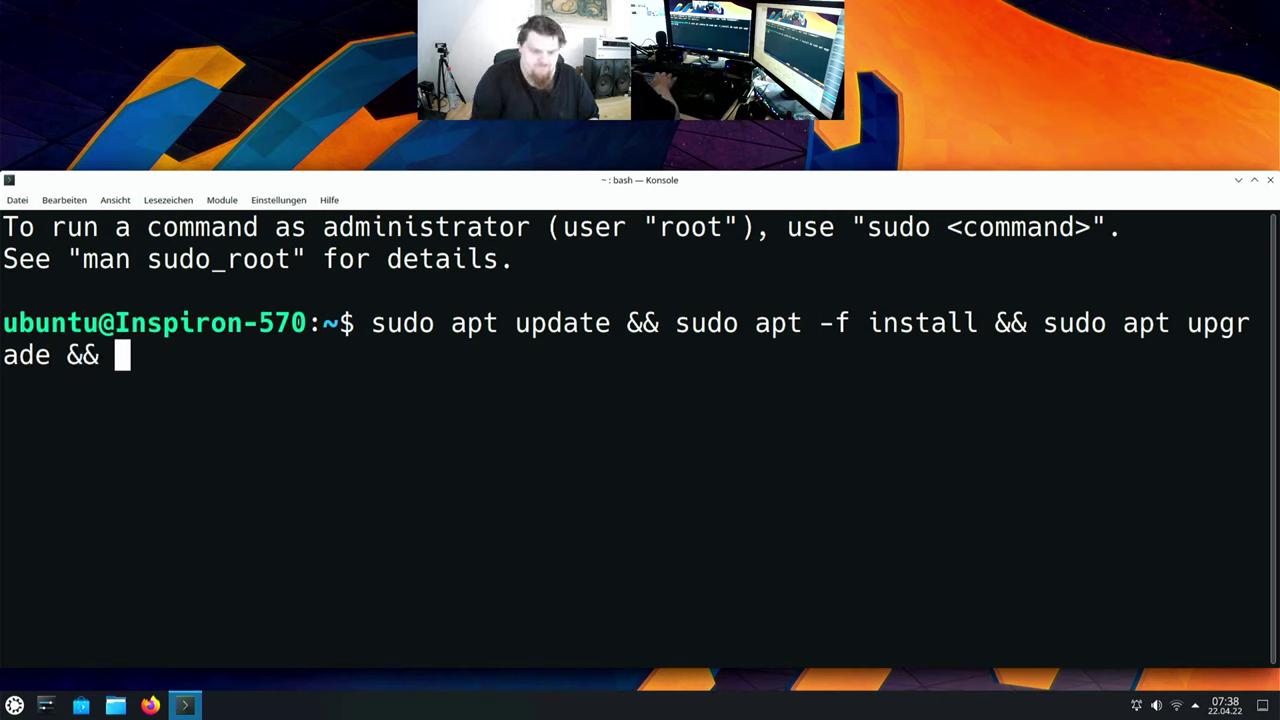
text(t dist-upgrade)
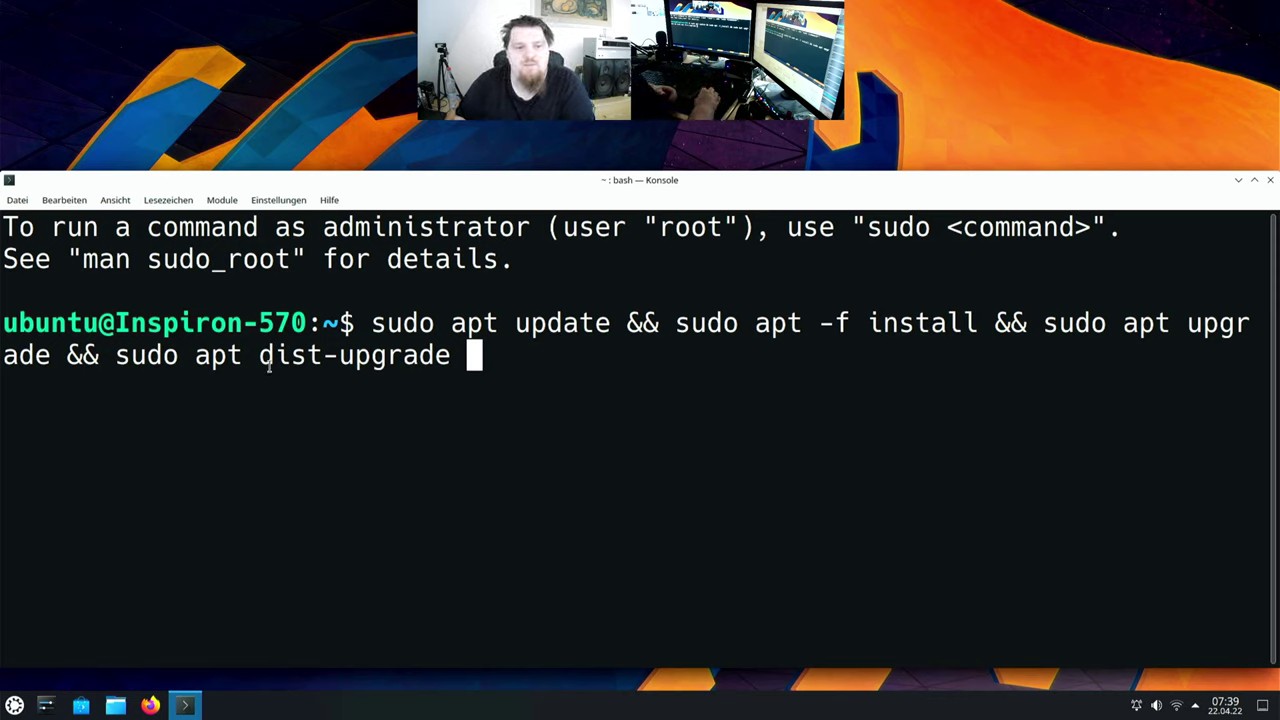
- Append '&& sudo apt autoremove &&' to the command, fixing the misspelled autoremove
drag(260, 355, 446, 360)
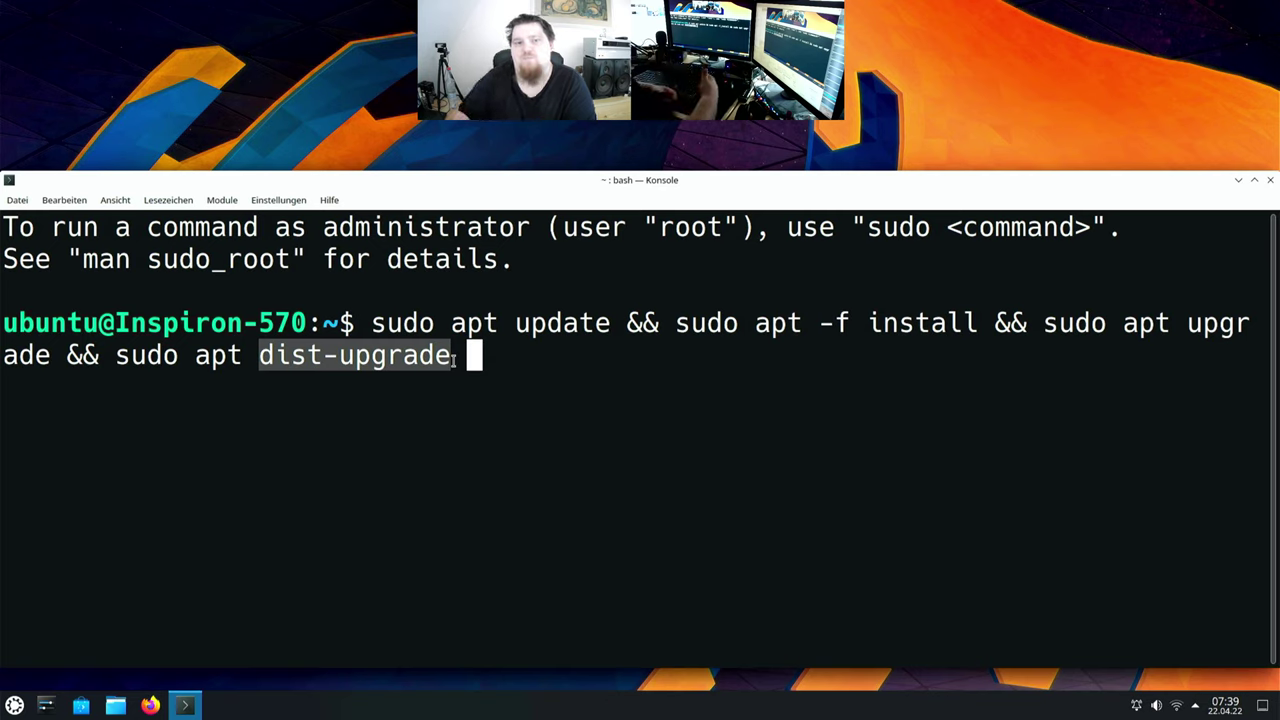
click(512, 445)
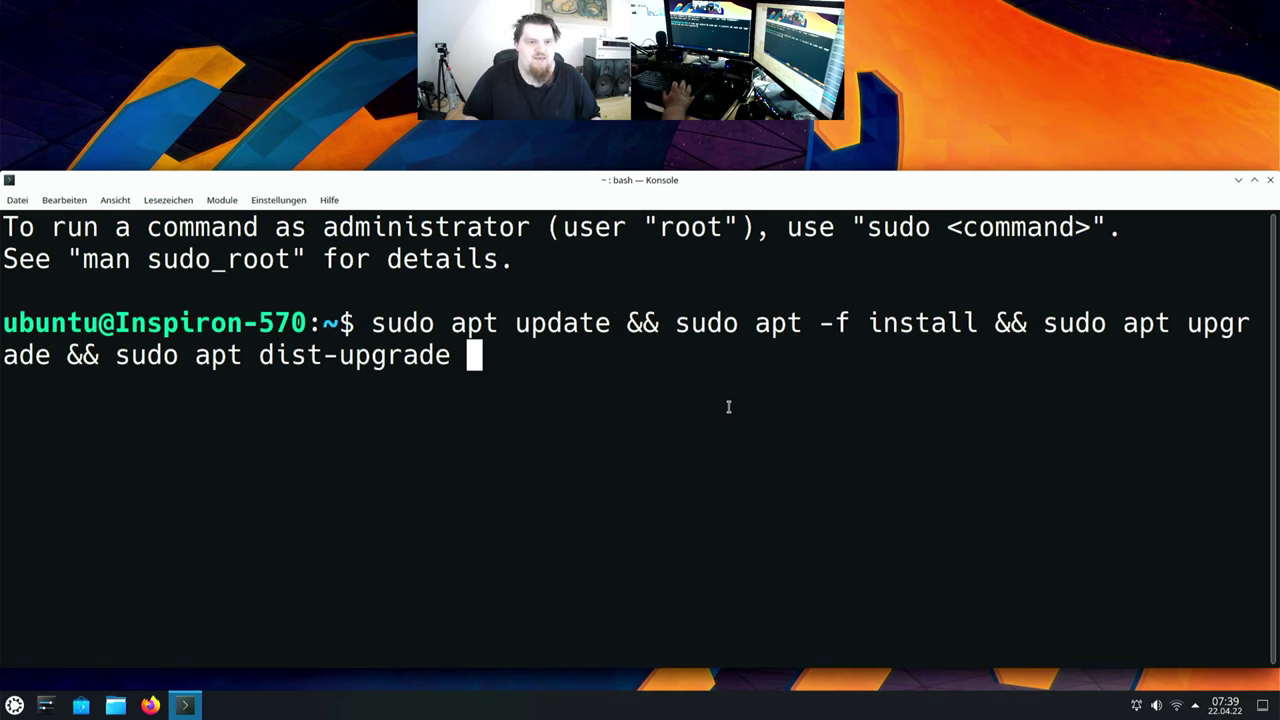
text(&&)
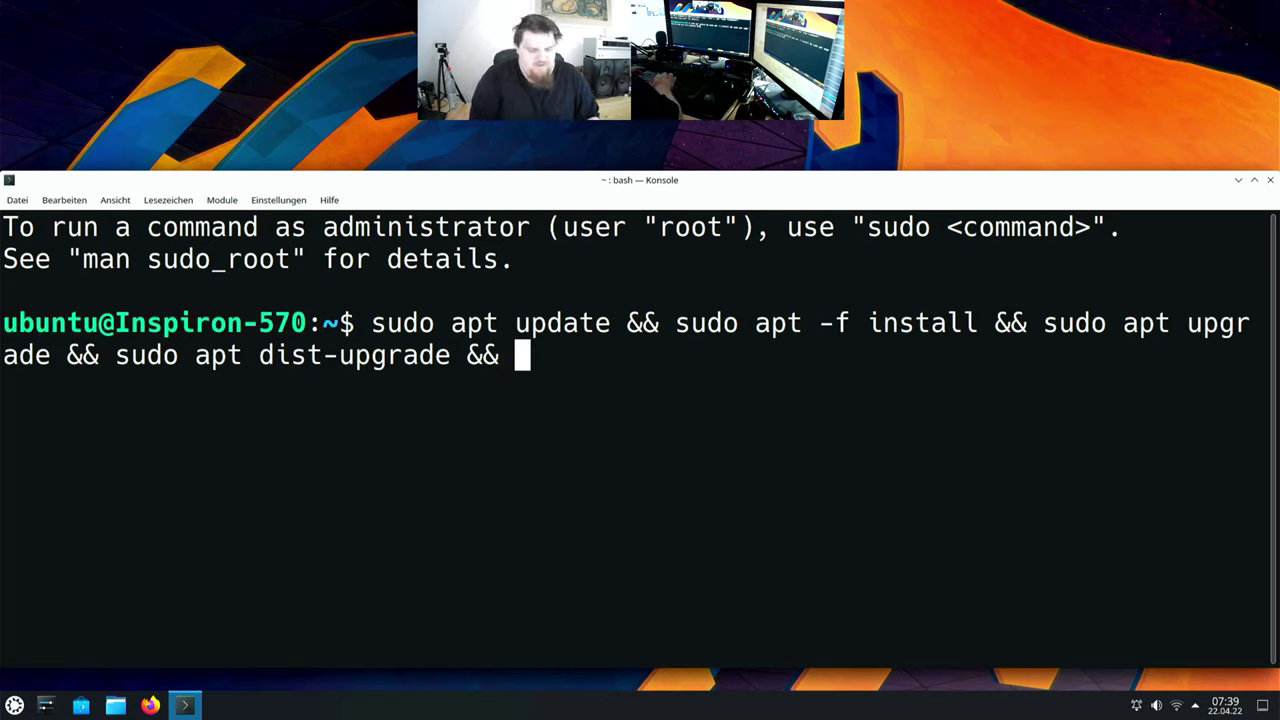
text( sudo apt au)
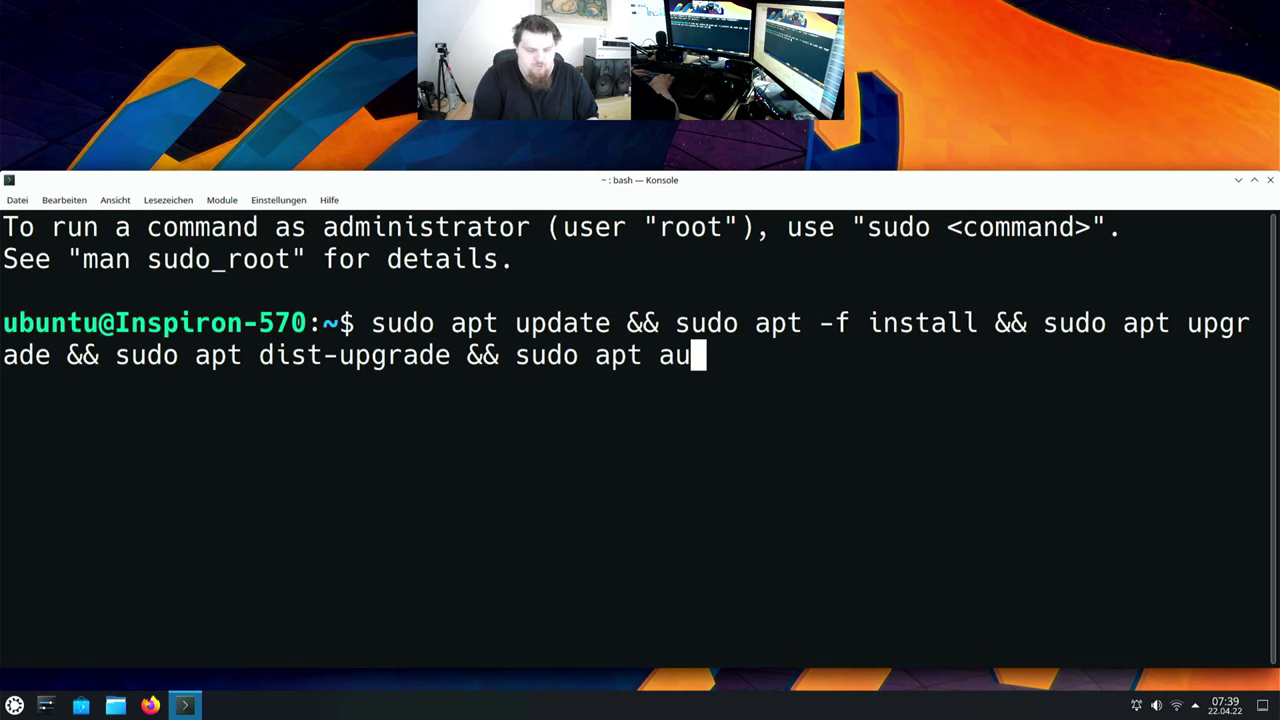
text(trom)
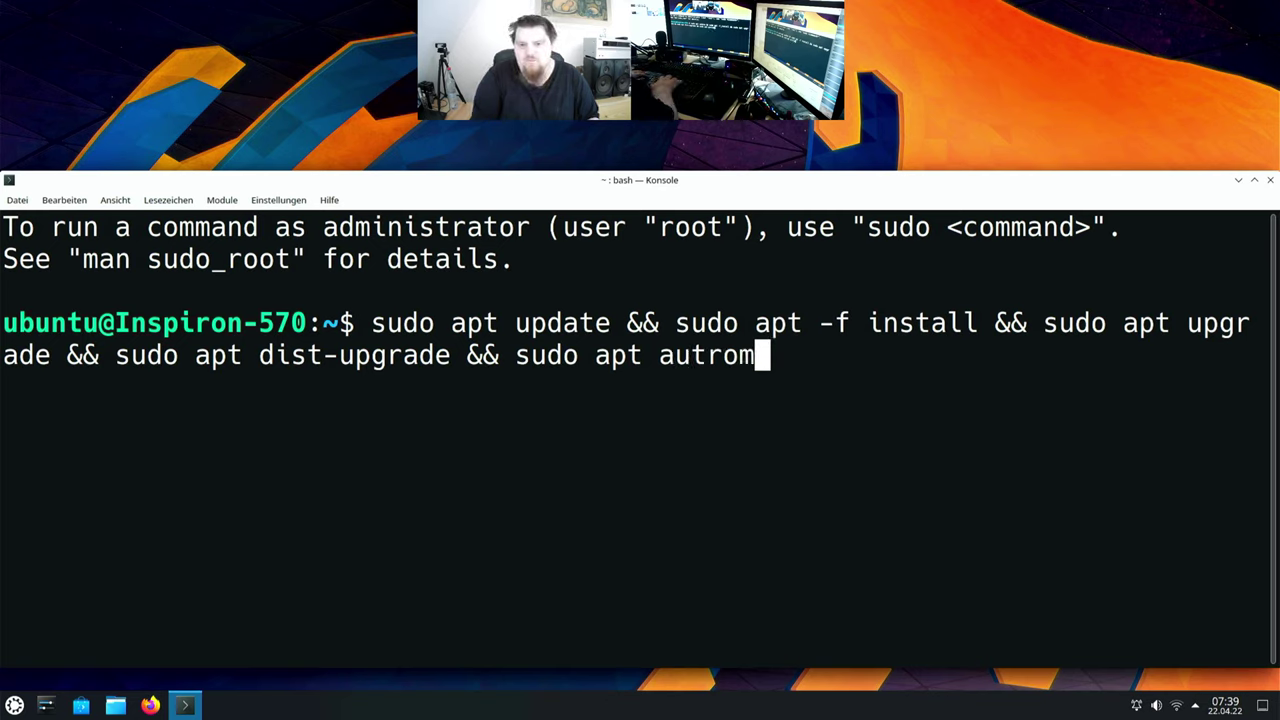
key(BackSpace)
key(BackSpace)
key(BackSpace)
text(ore)
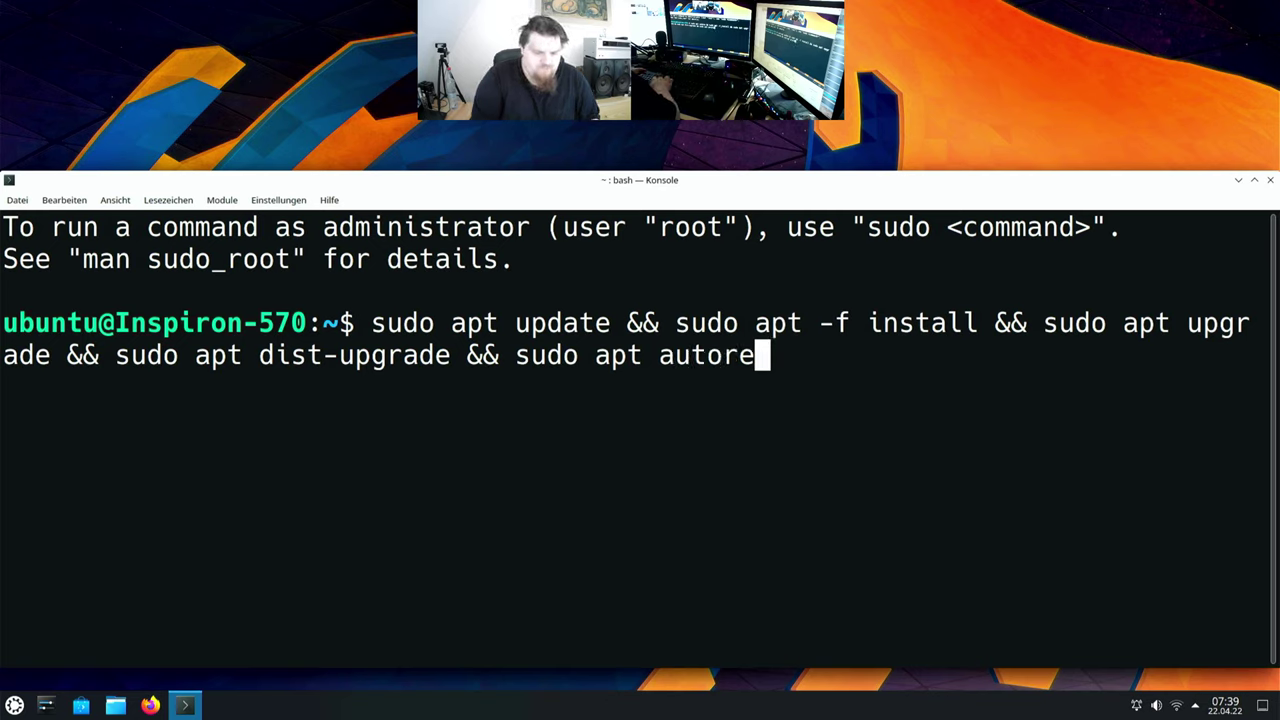
text(move)
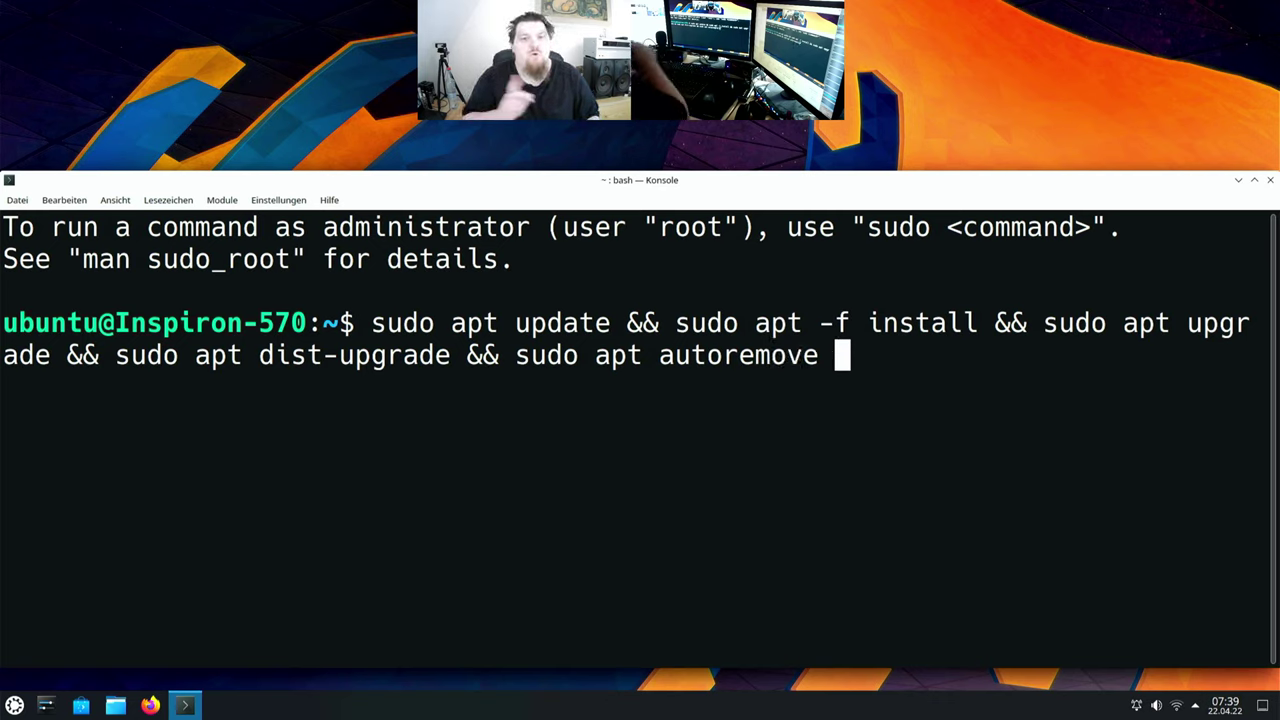
text( &&)
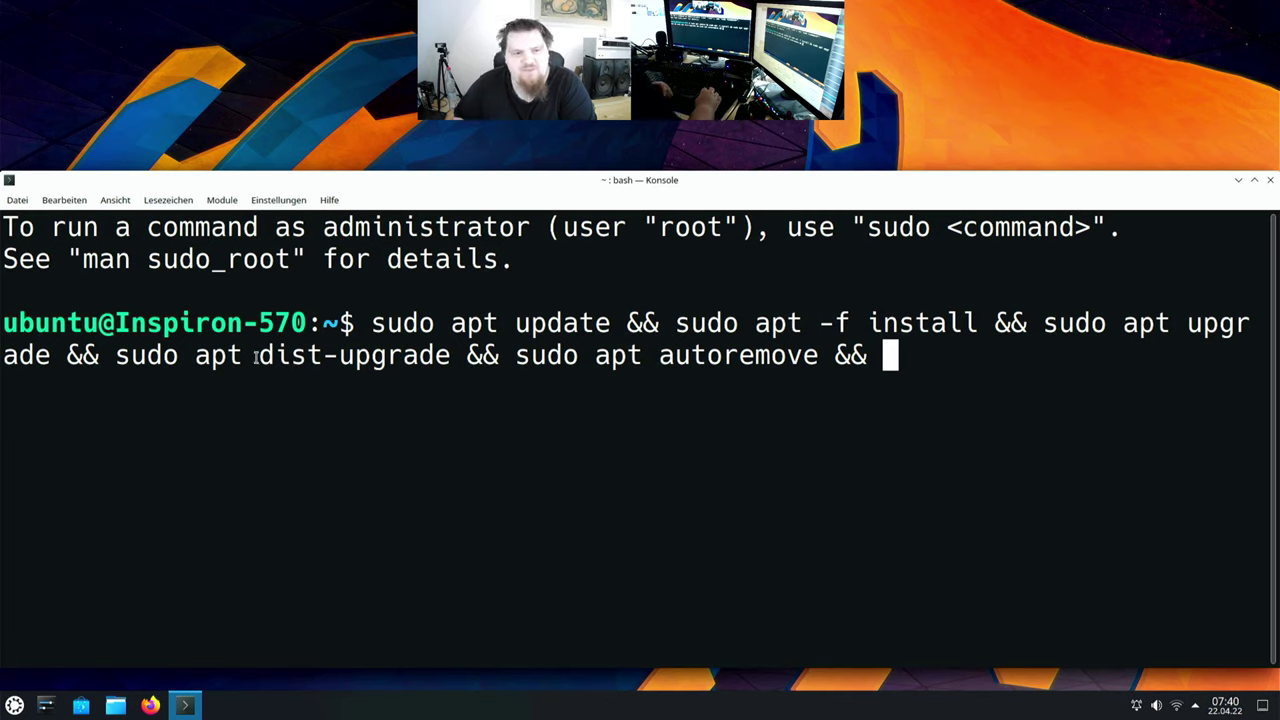
drag(257, 357, 420, 357)
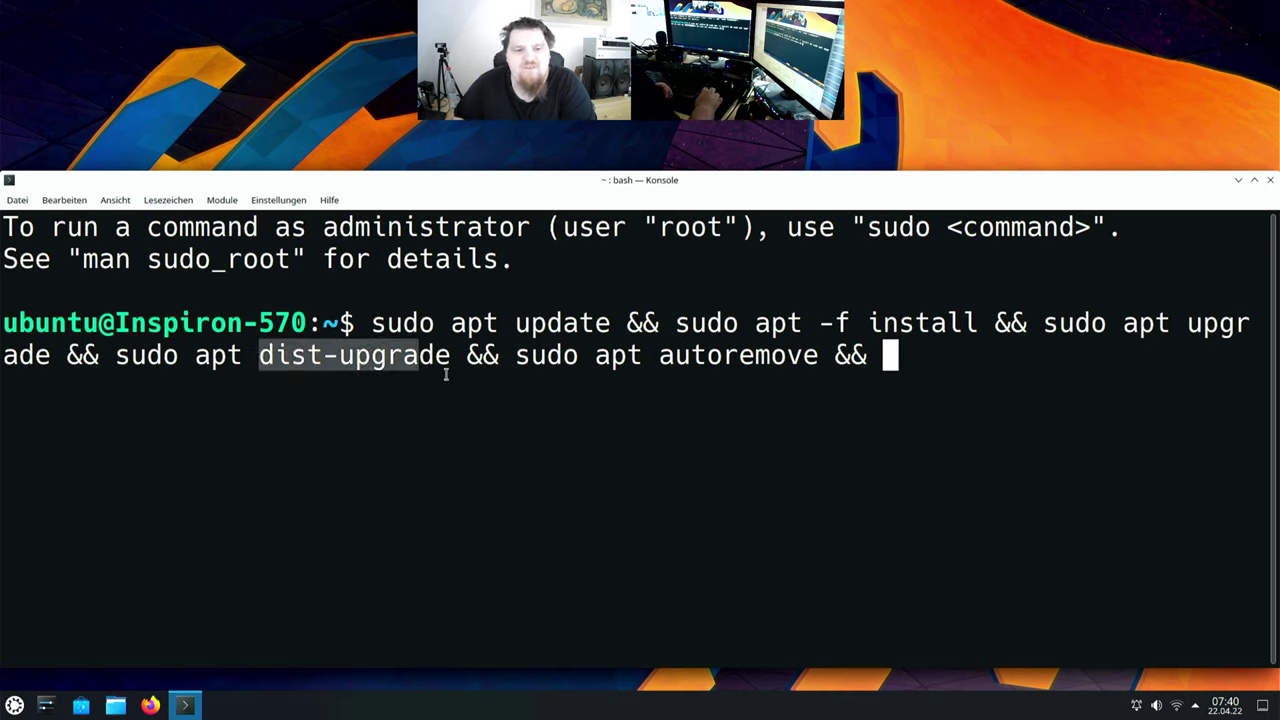
click(463, 346)
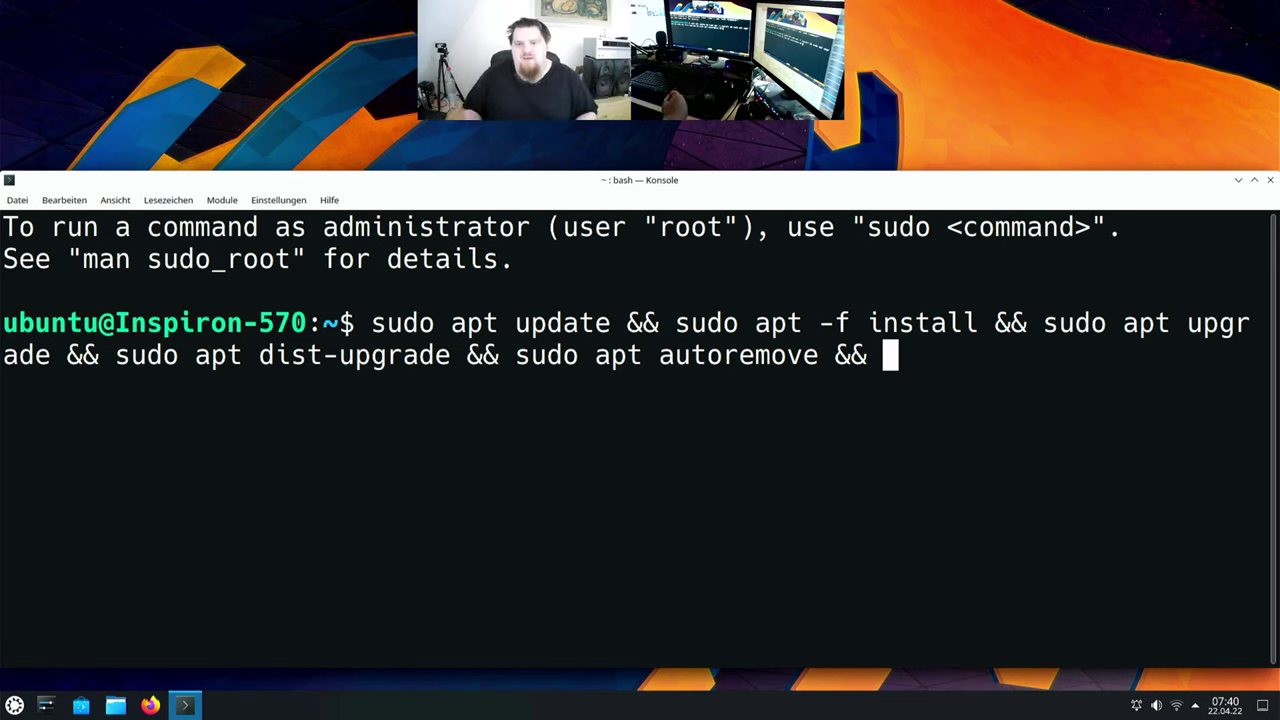
- Finish the chain with 'sudo apt clean && sudo snap refresh' and run it
text(sudo apt )
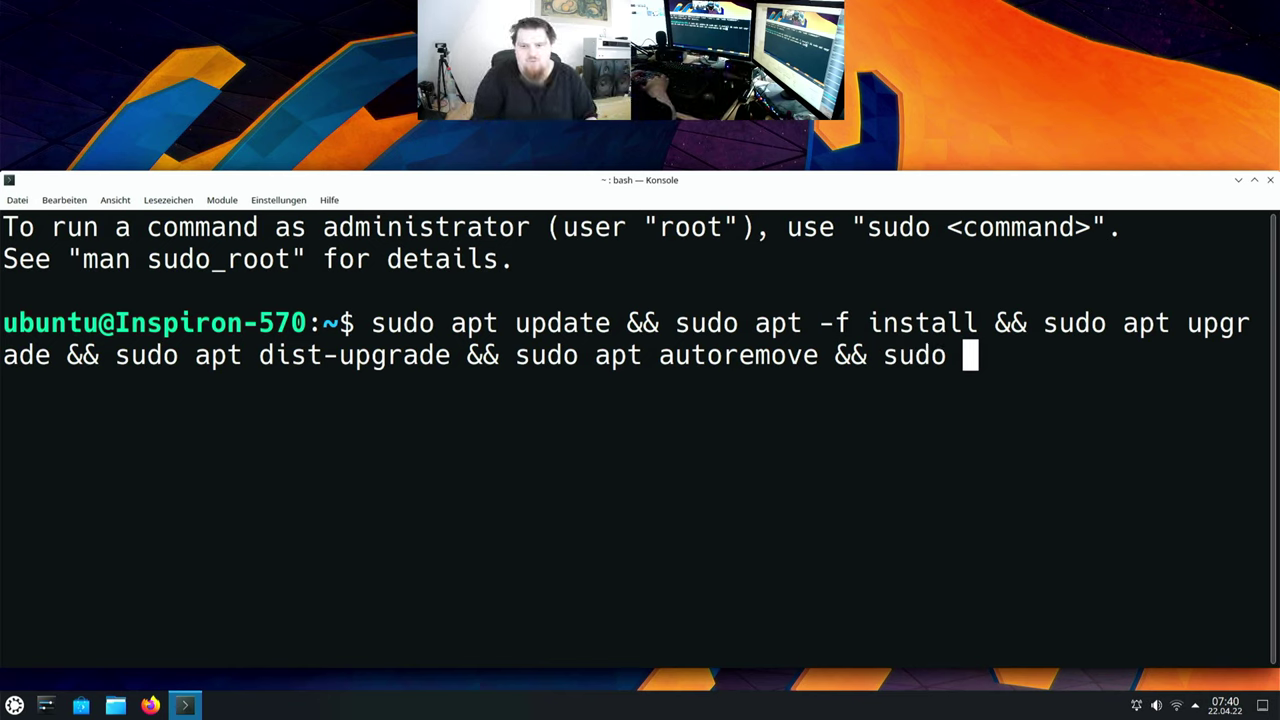
text(clean)
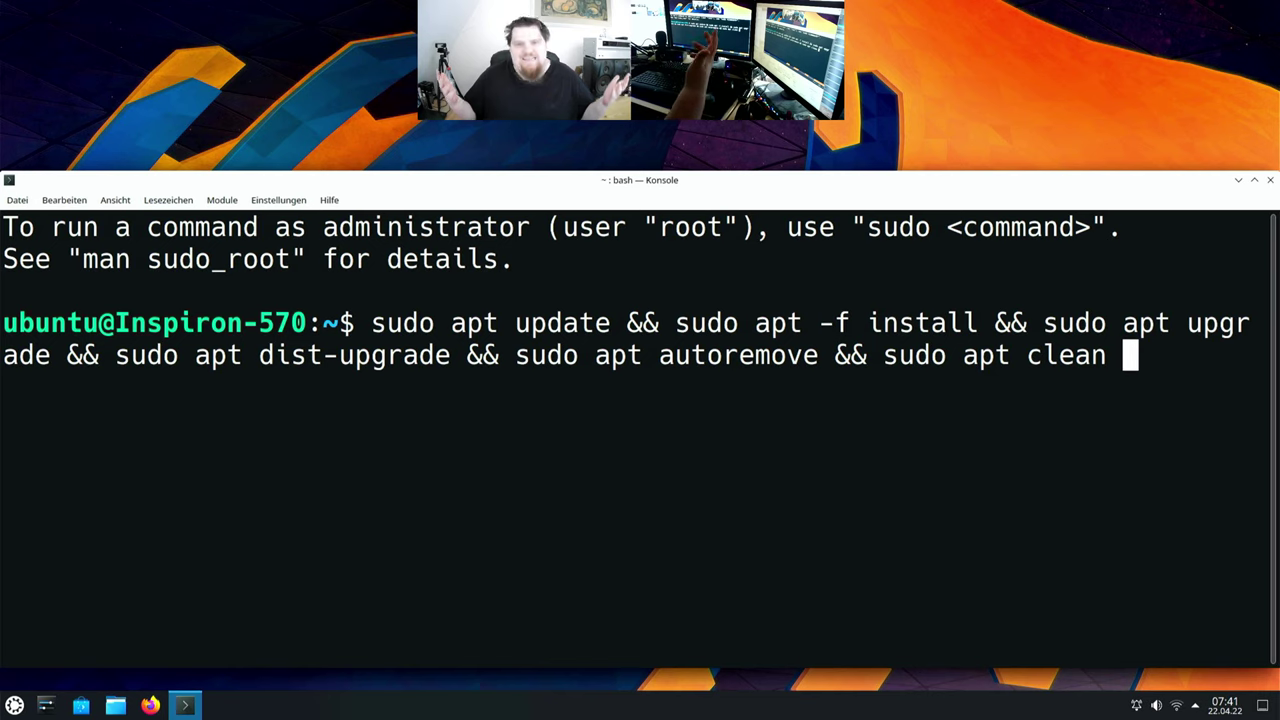
text(&&)
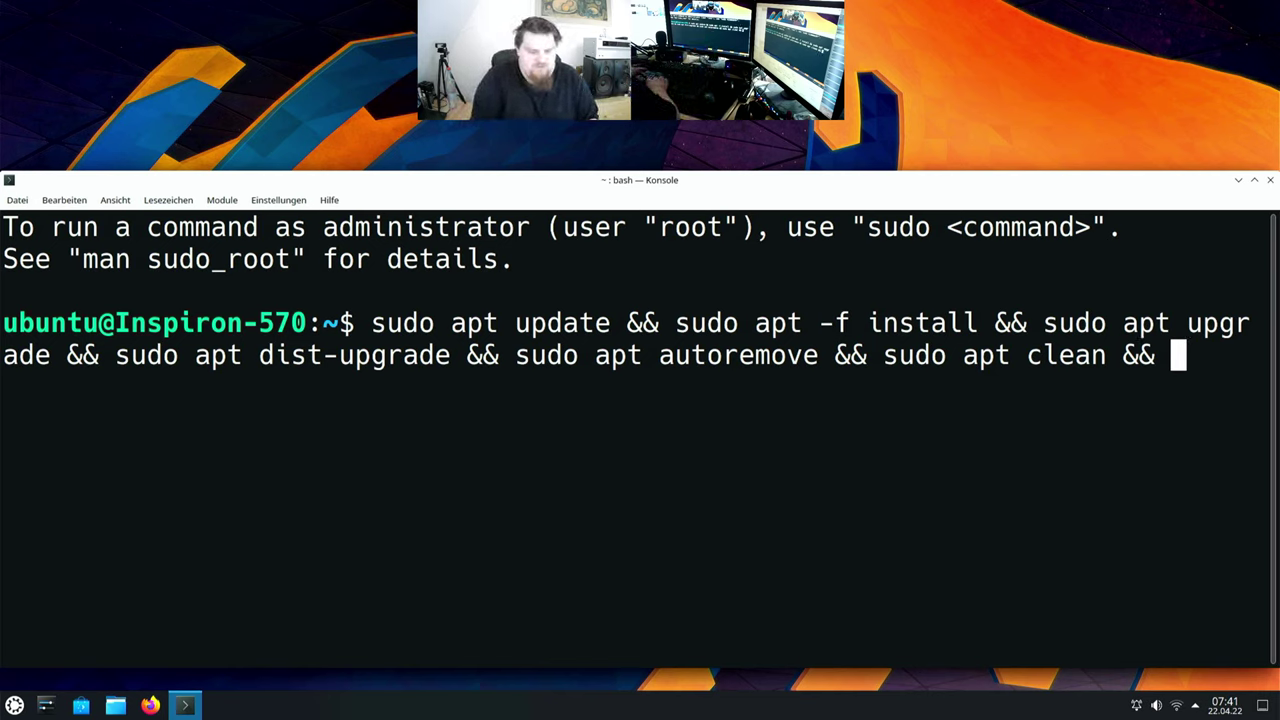
text( sudo snap )
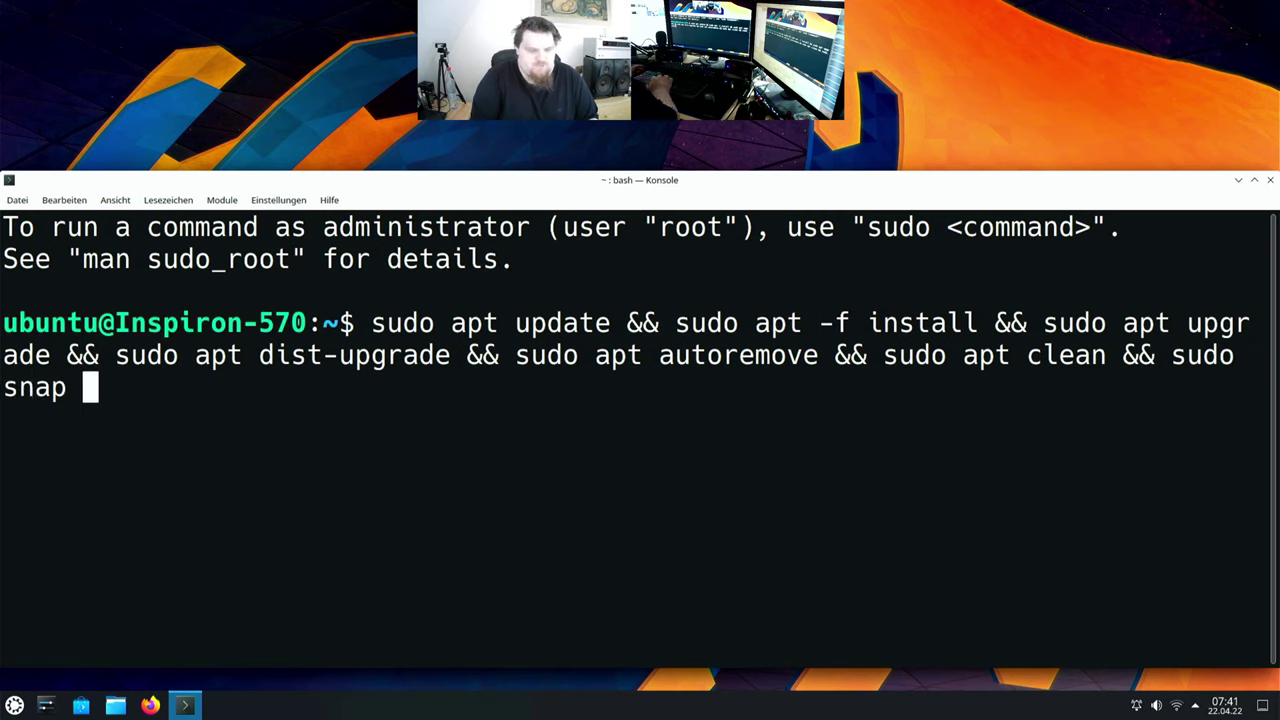
text(refresh)
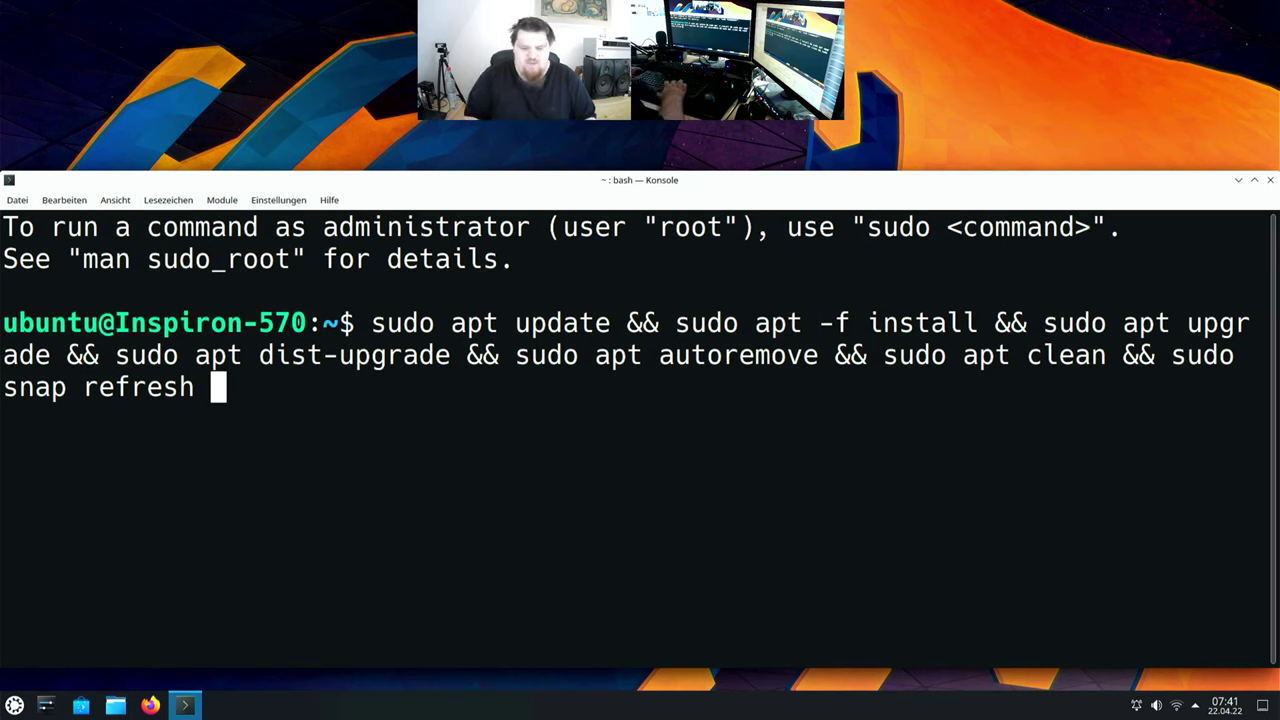
key(Return)
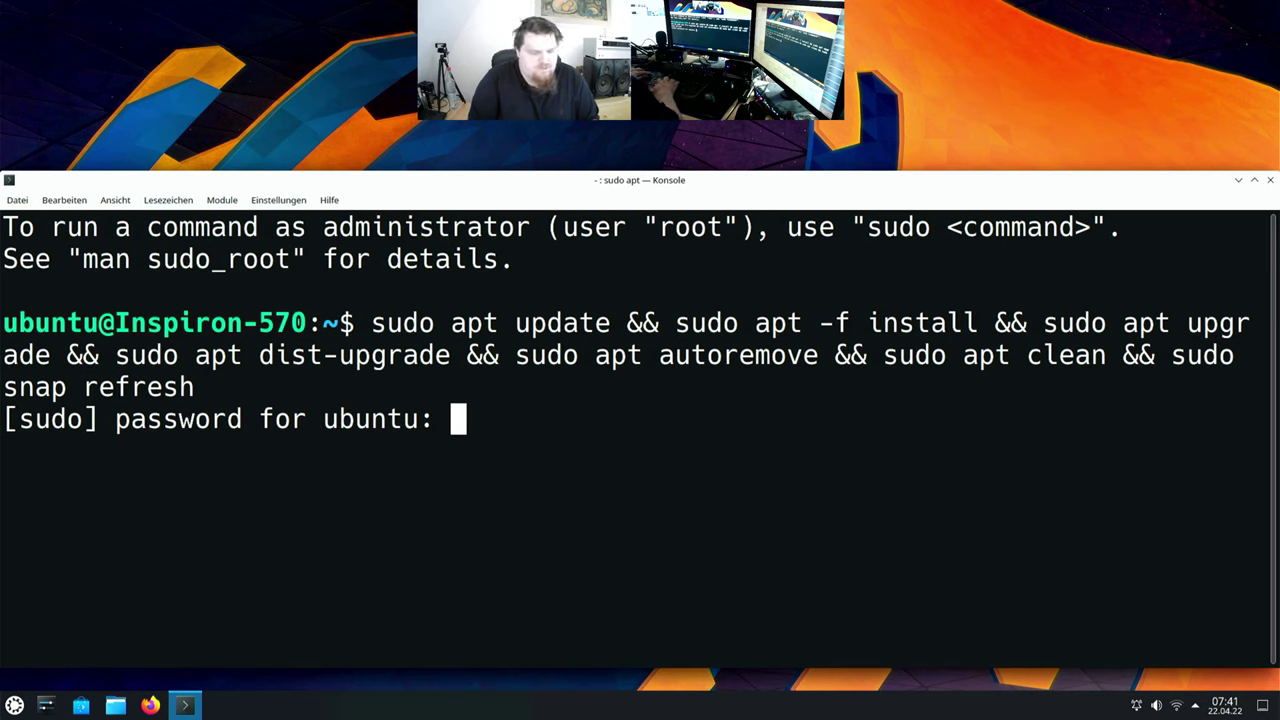
- Submit the sudo password so apt update fetches the package lists, then shrink the Konsole font
key(Return)
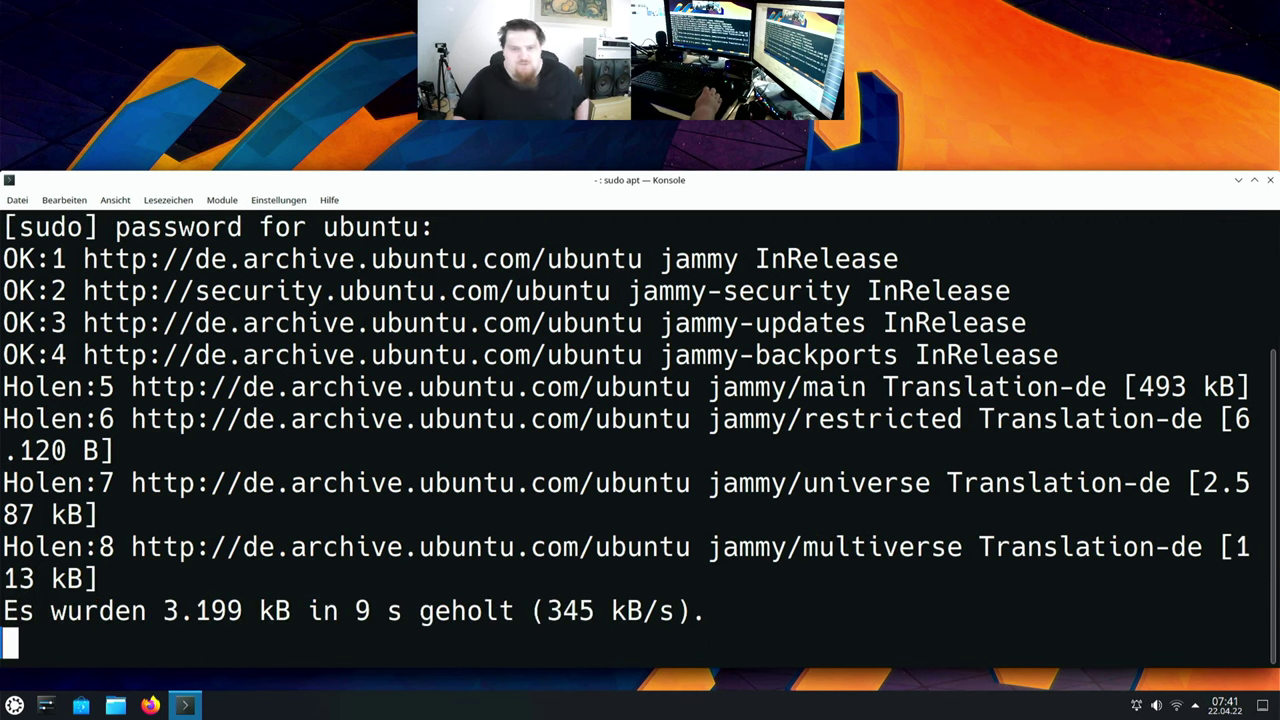
key(ctrl+minus)
key(ctrl+minus)
key(ctrl+minus)
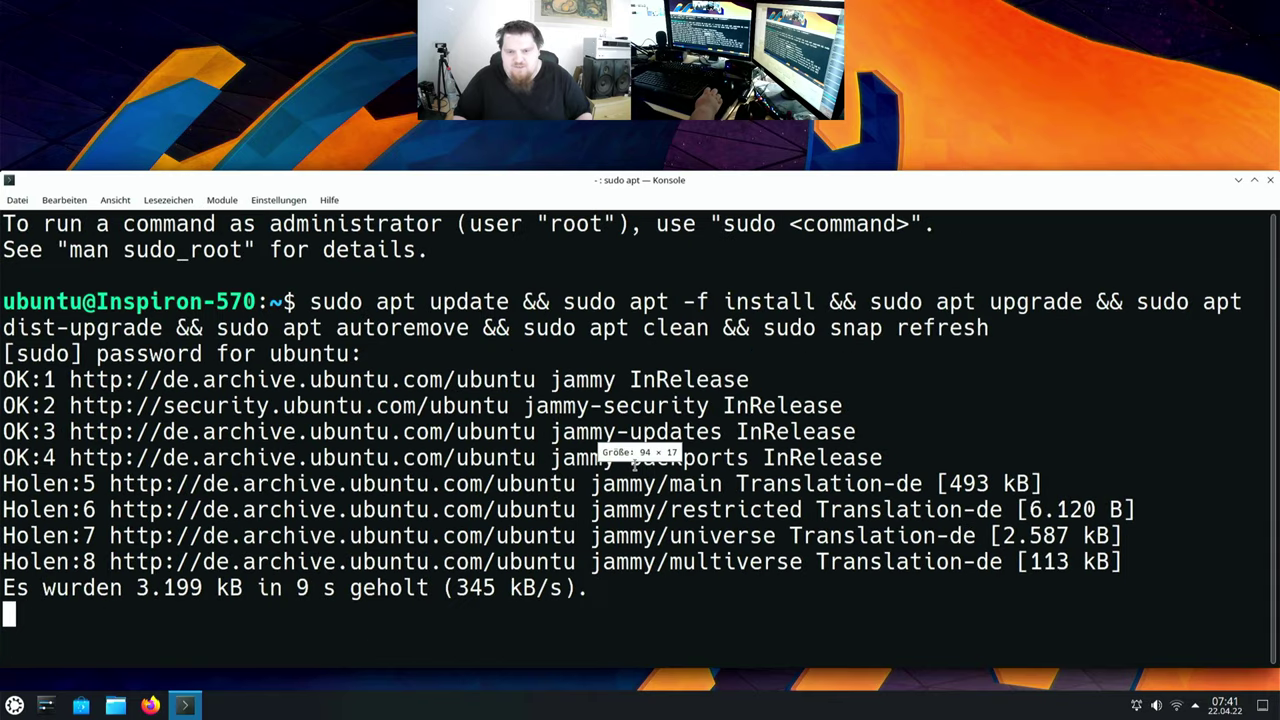